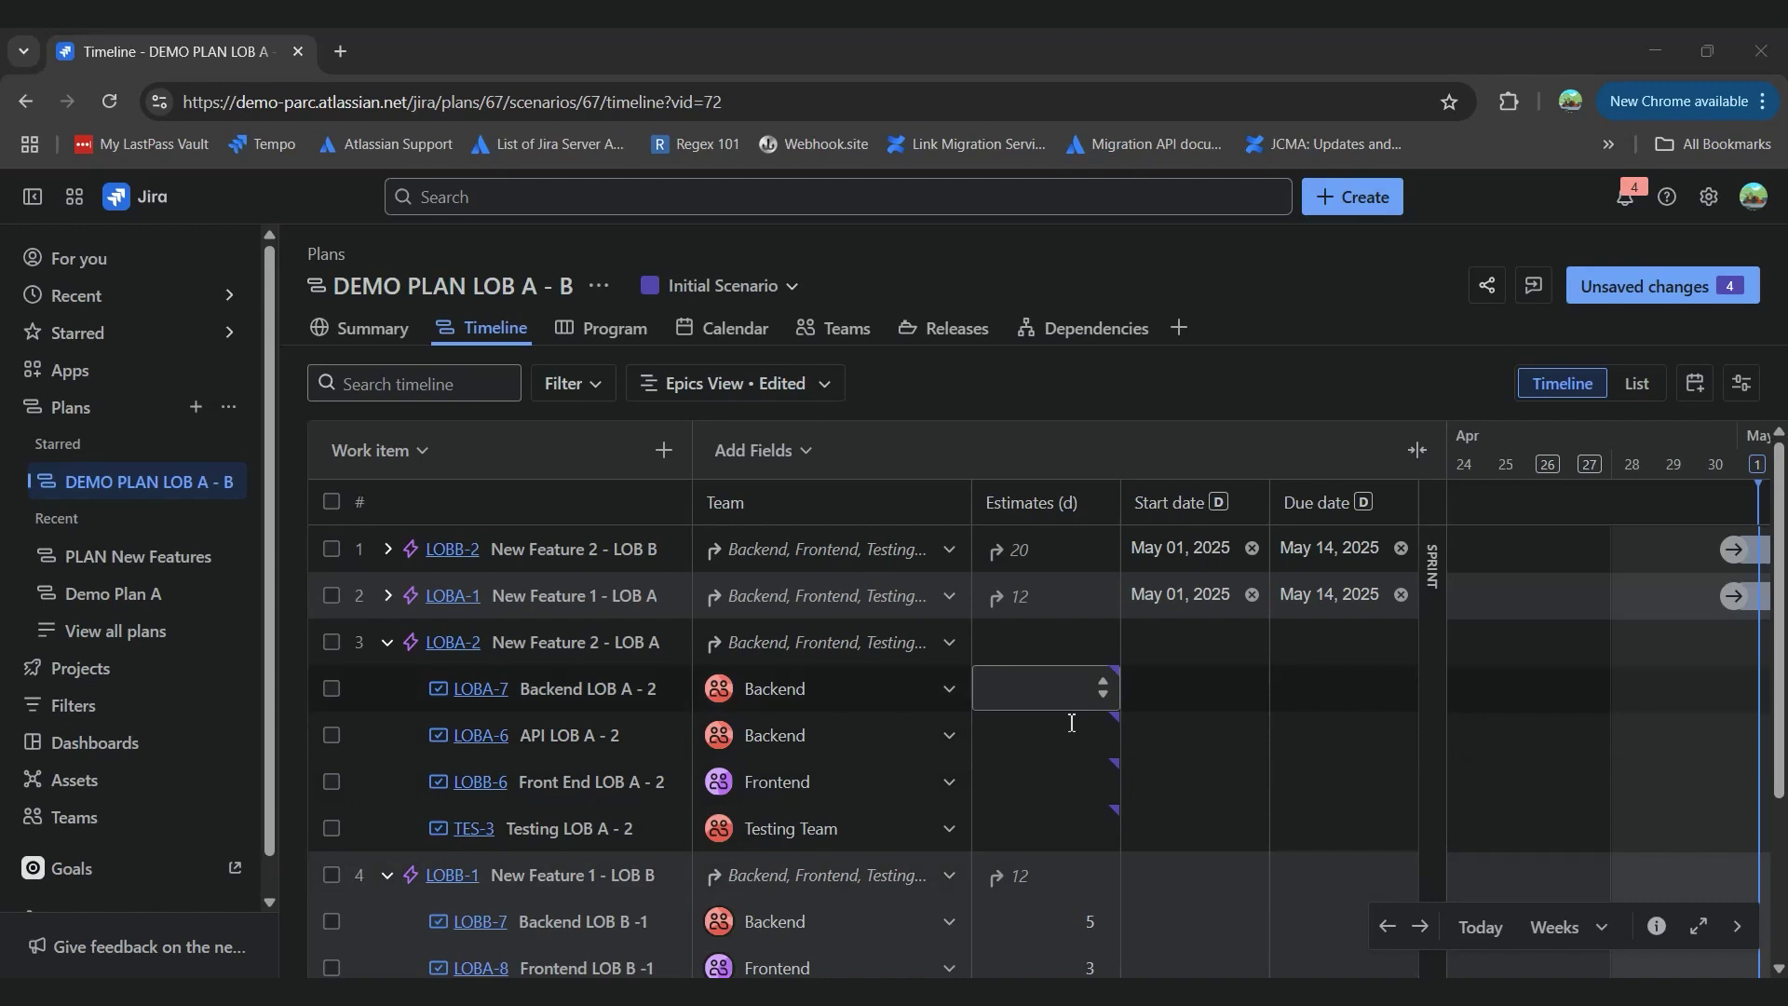
Enter estimates of 4, 2, 3 and 3 days for LOBA-7, LOBA-6, LOBB-6 and TES-3
left_click(1046, 699)
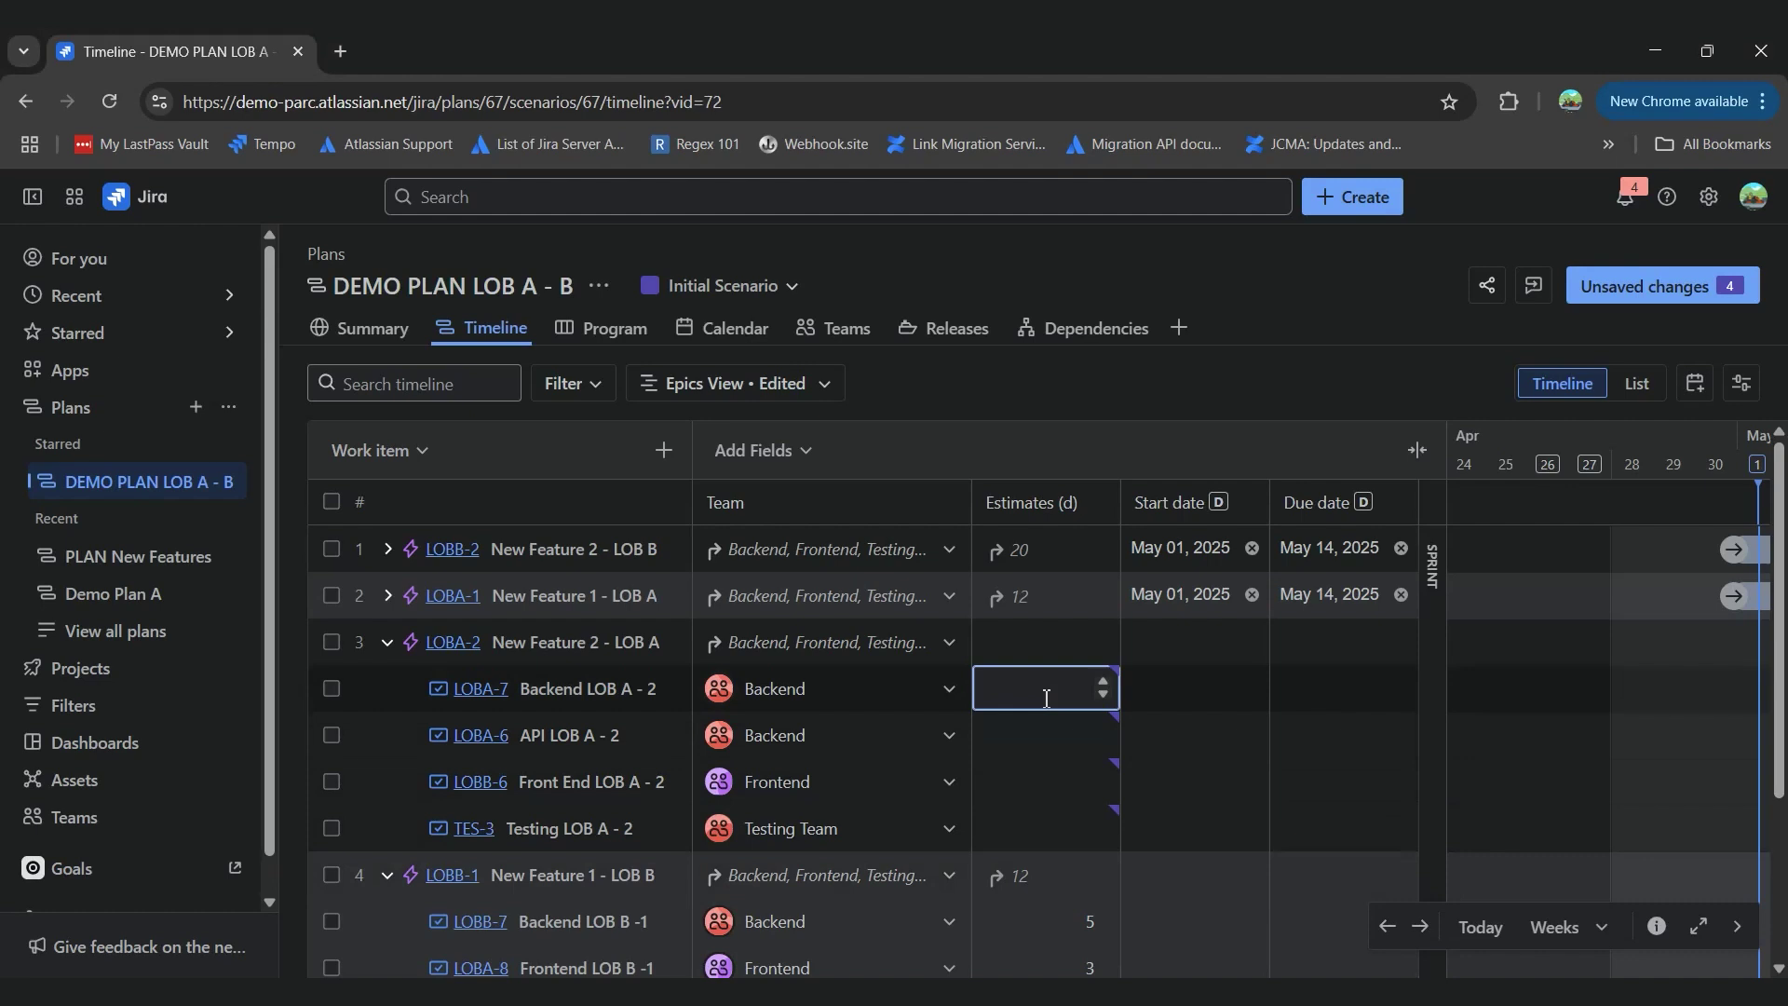
type("4")
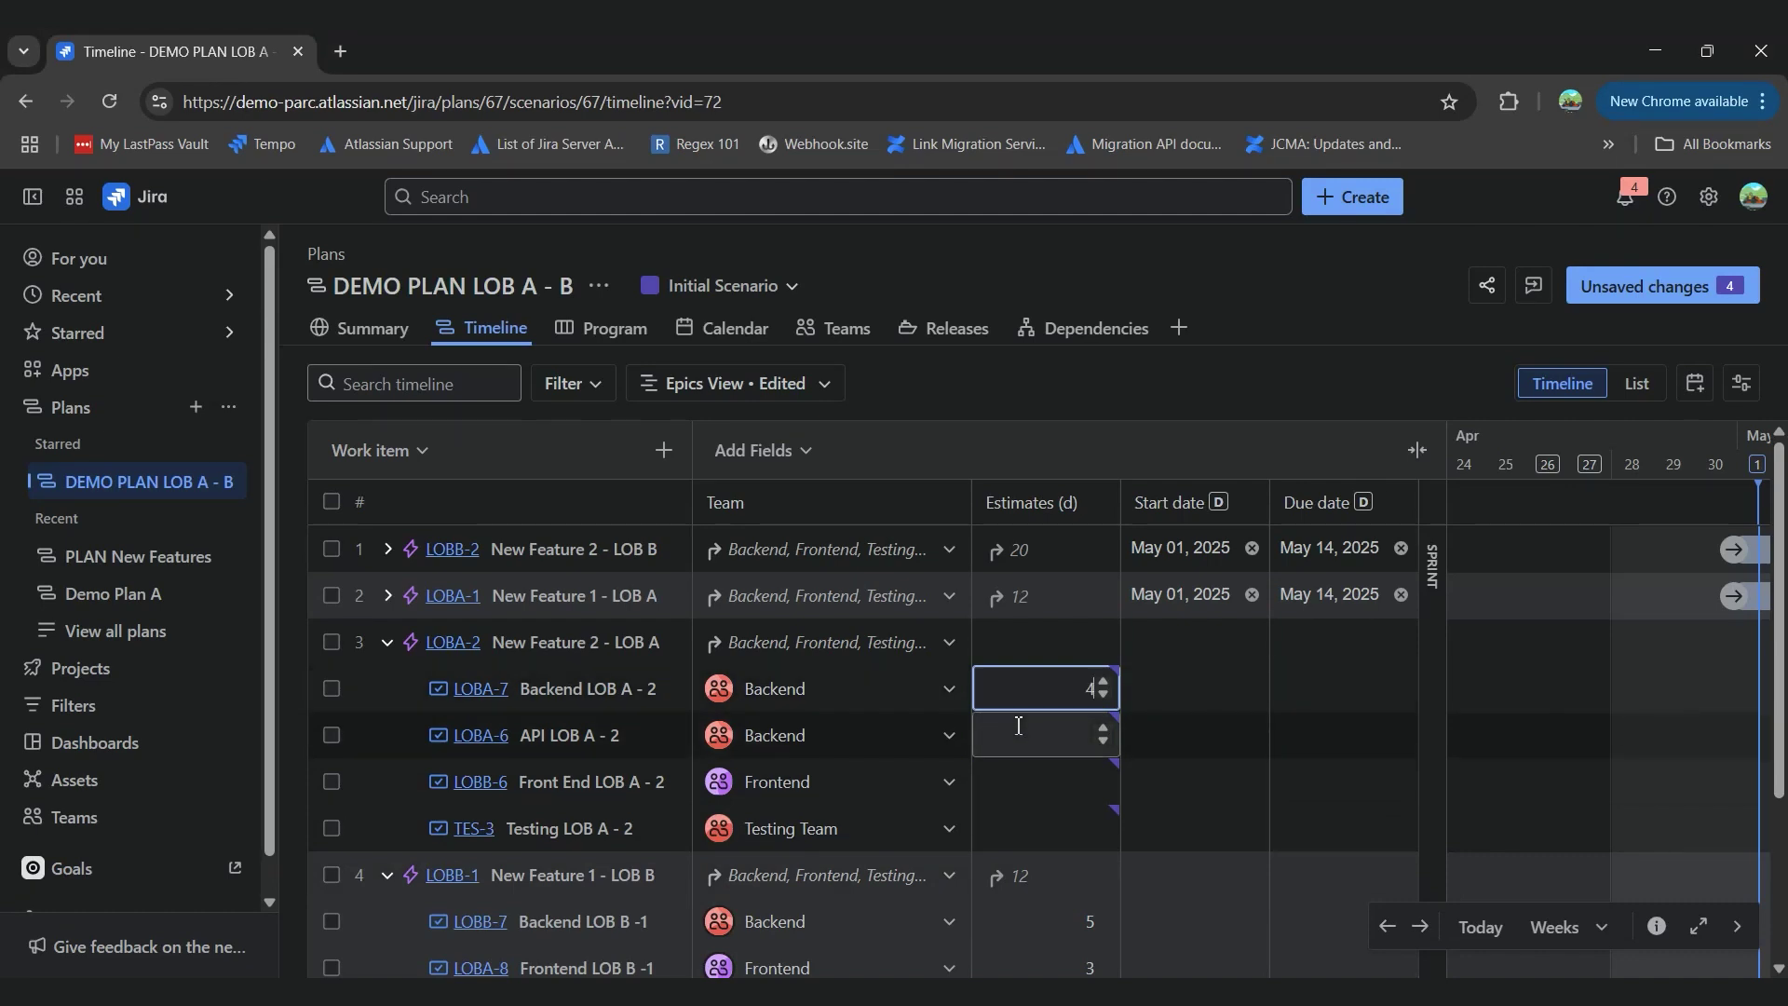
left_click(1019, 726)
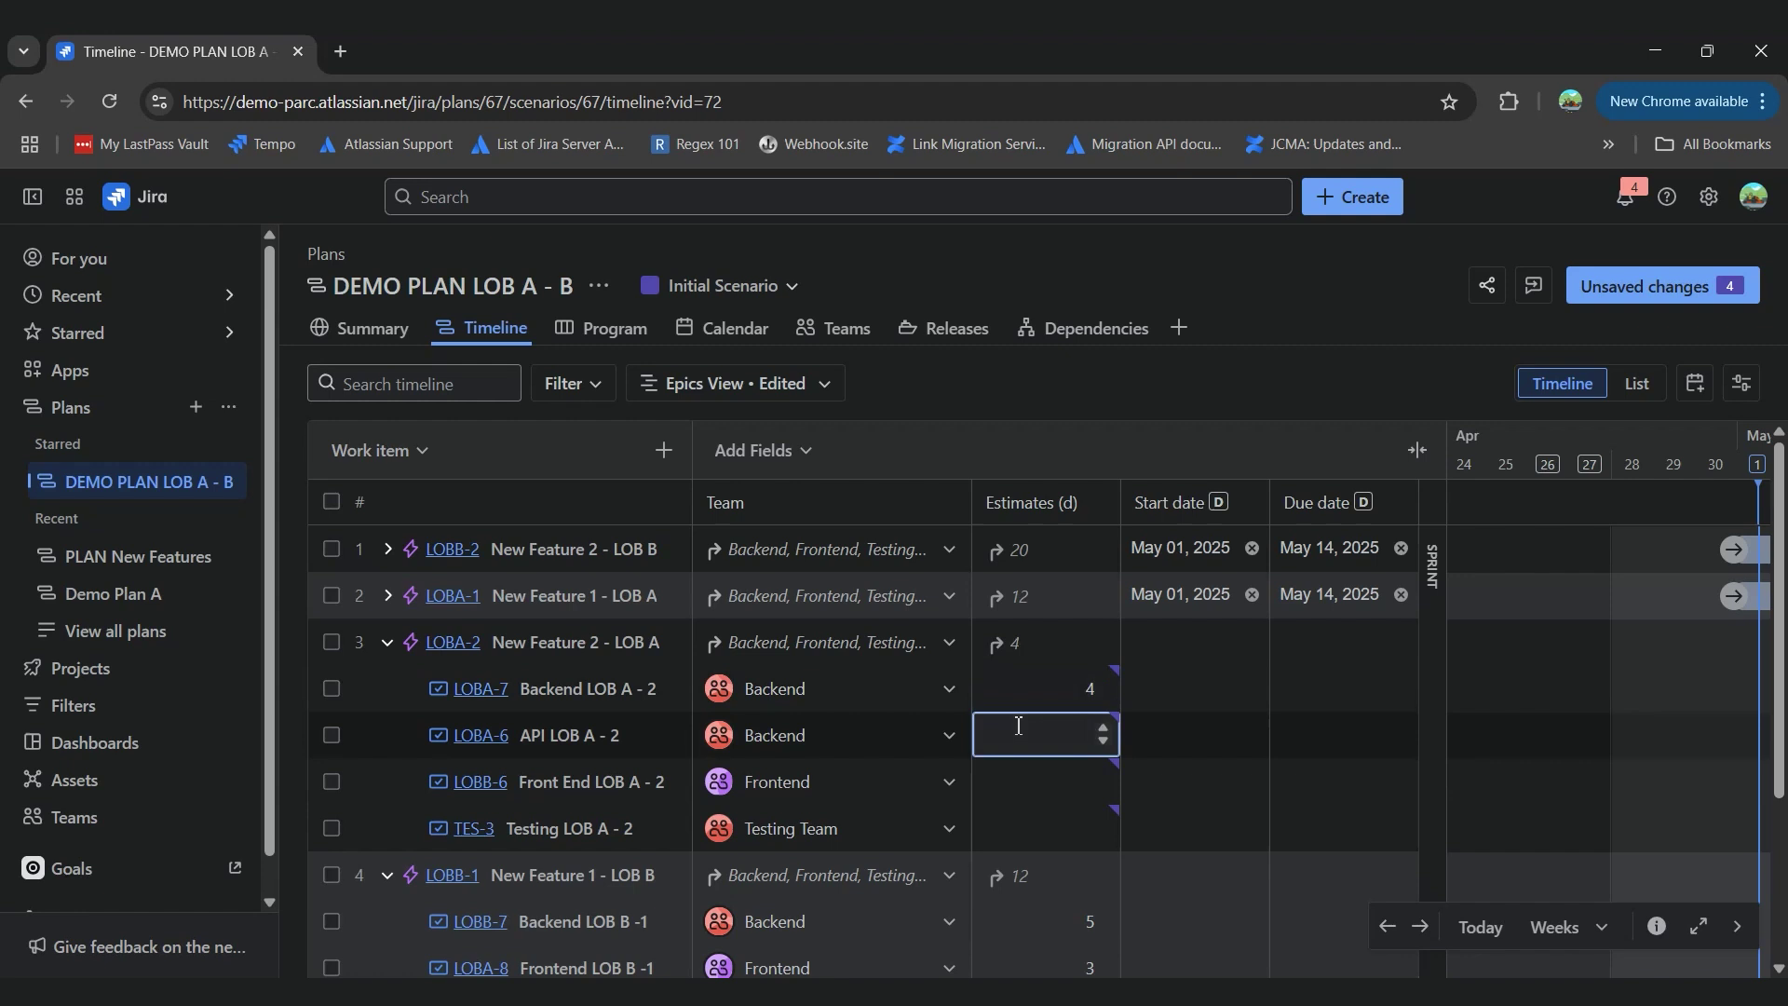
type("2")
left_click(1047, 781)
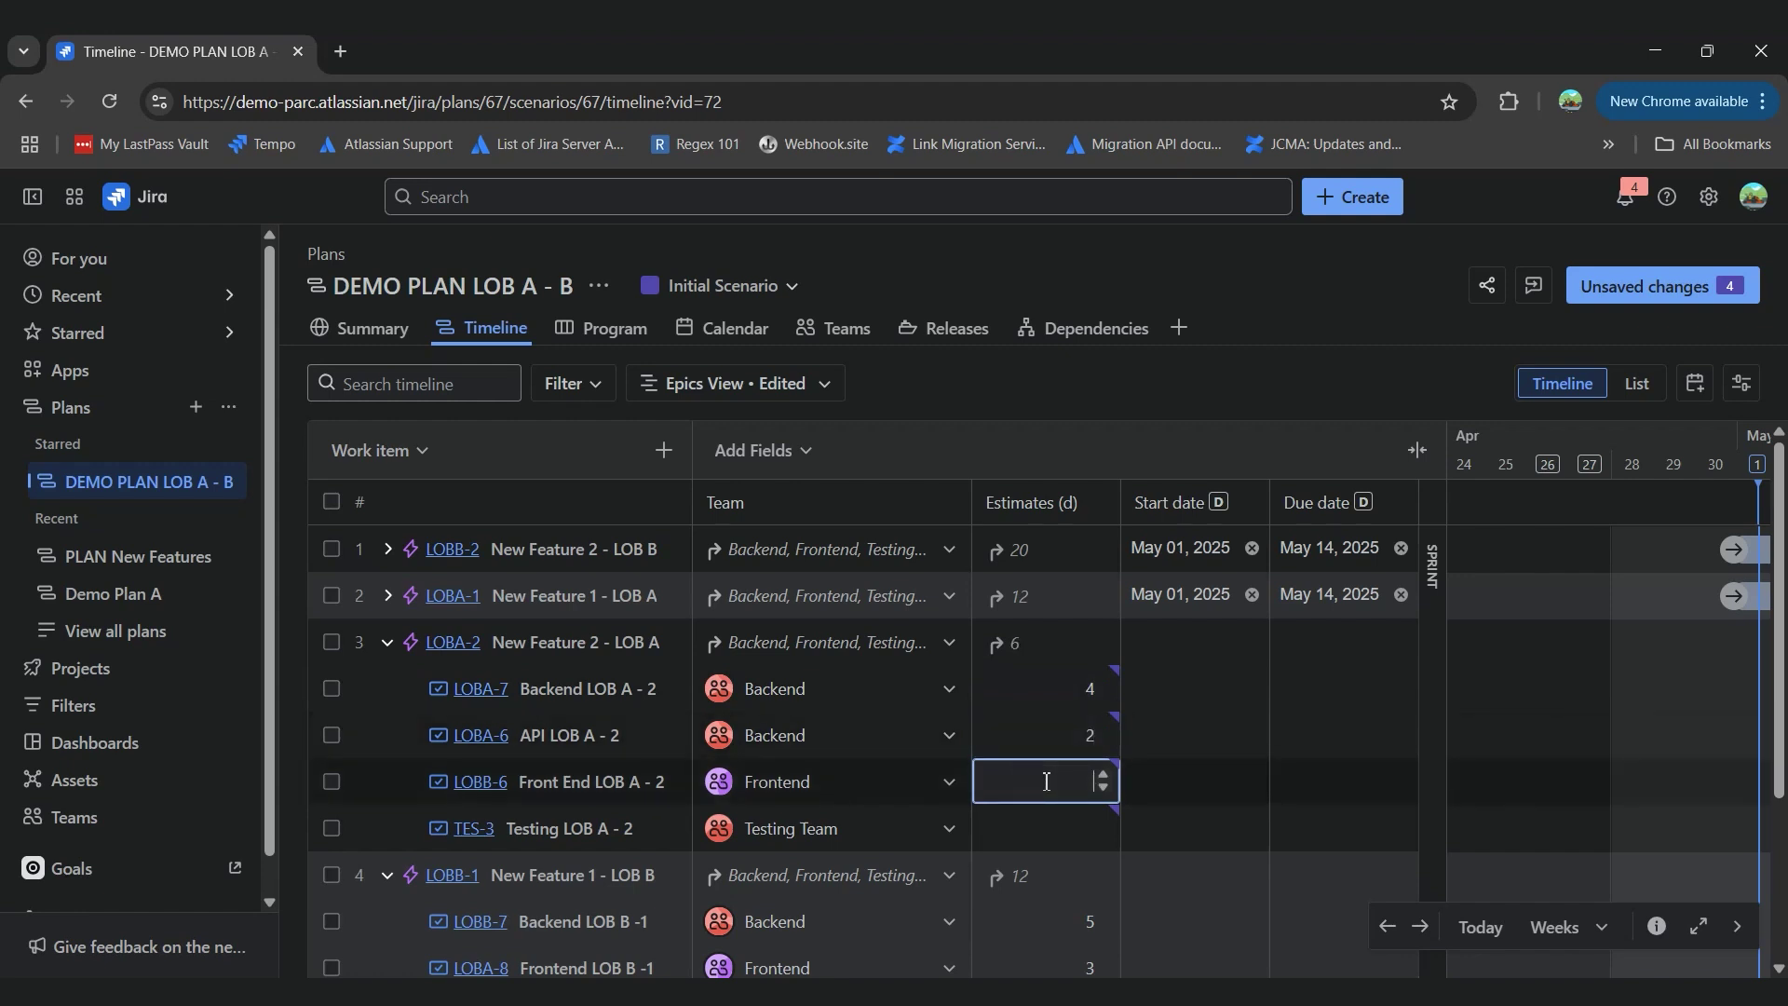
type("3")
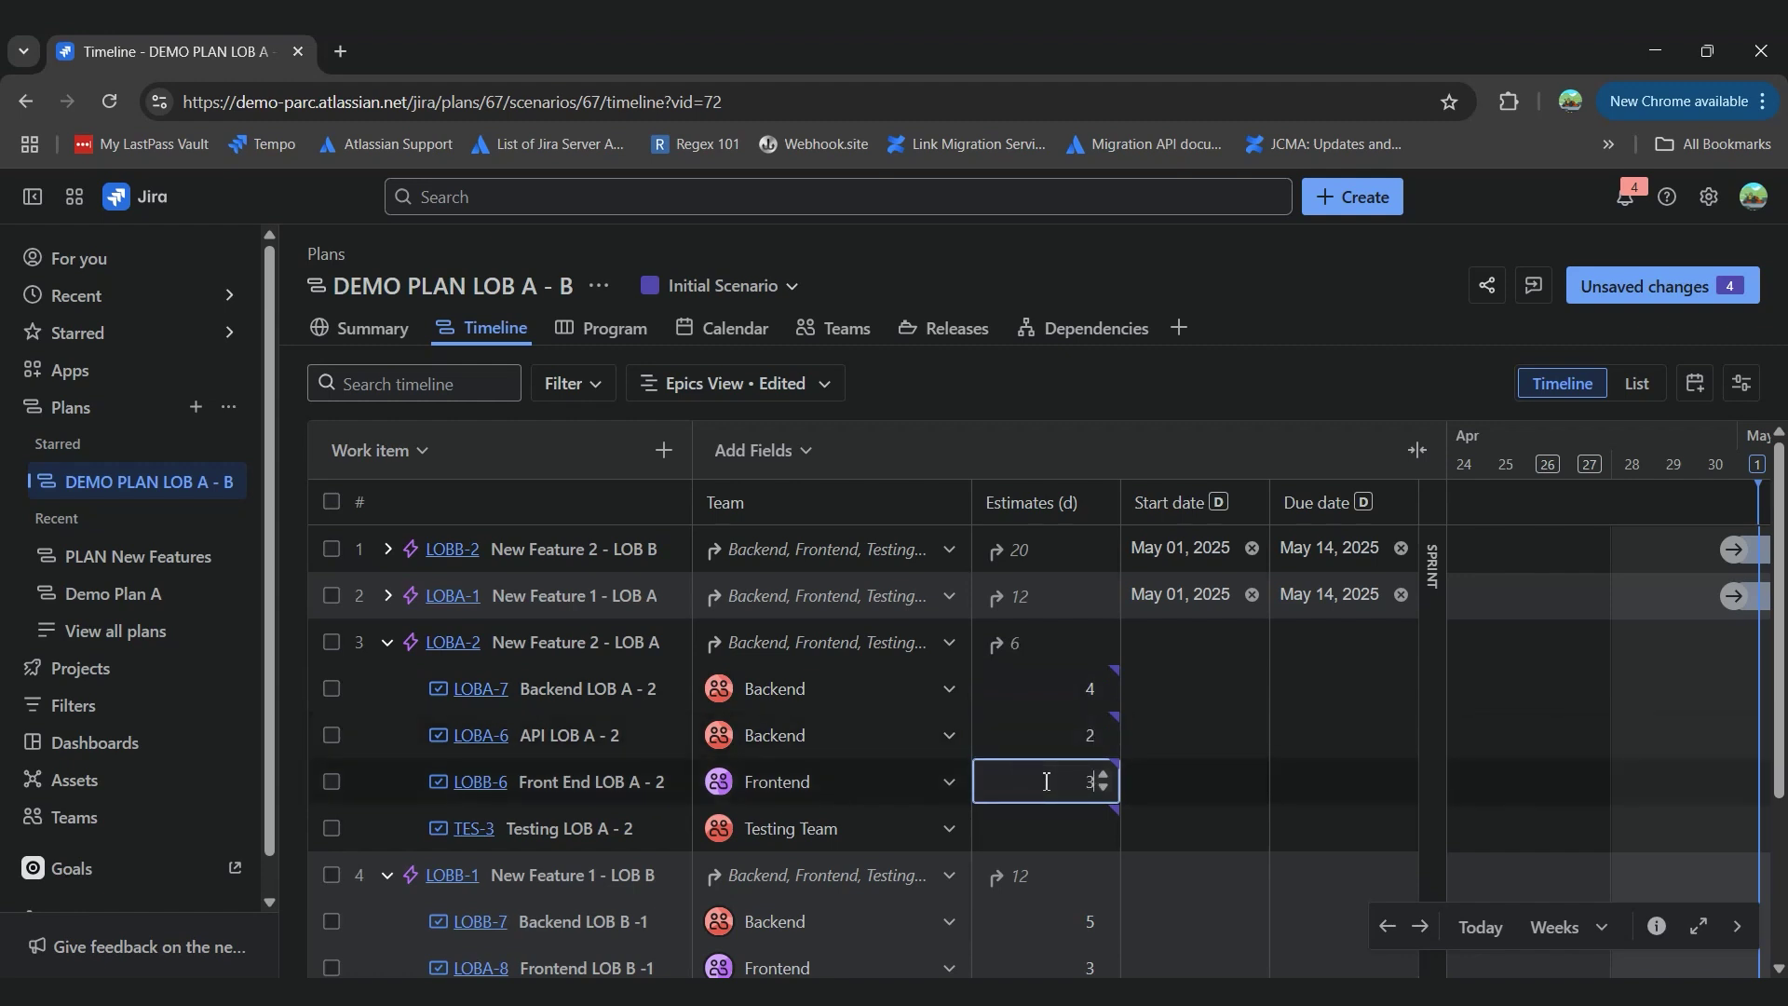
left_click(1049, 831)
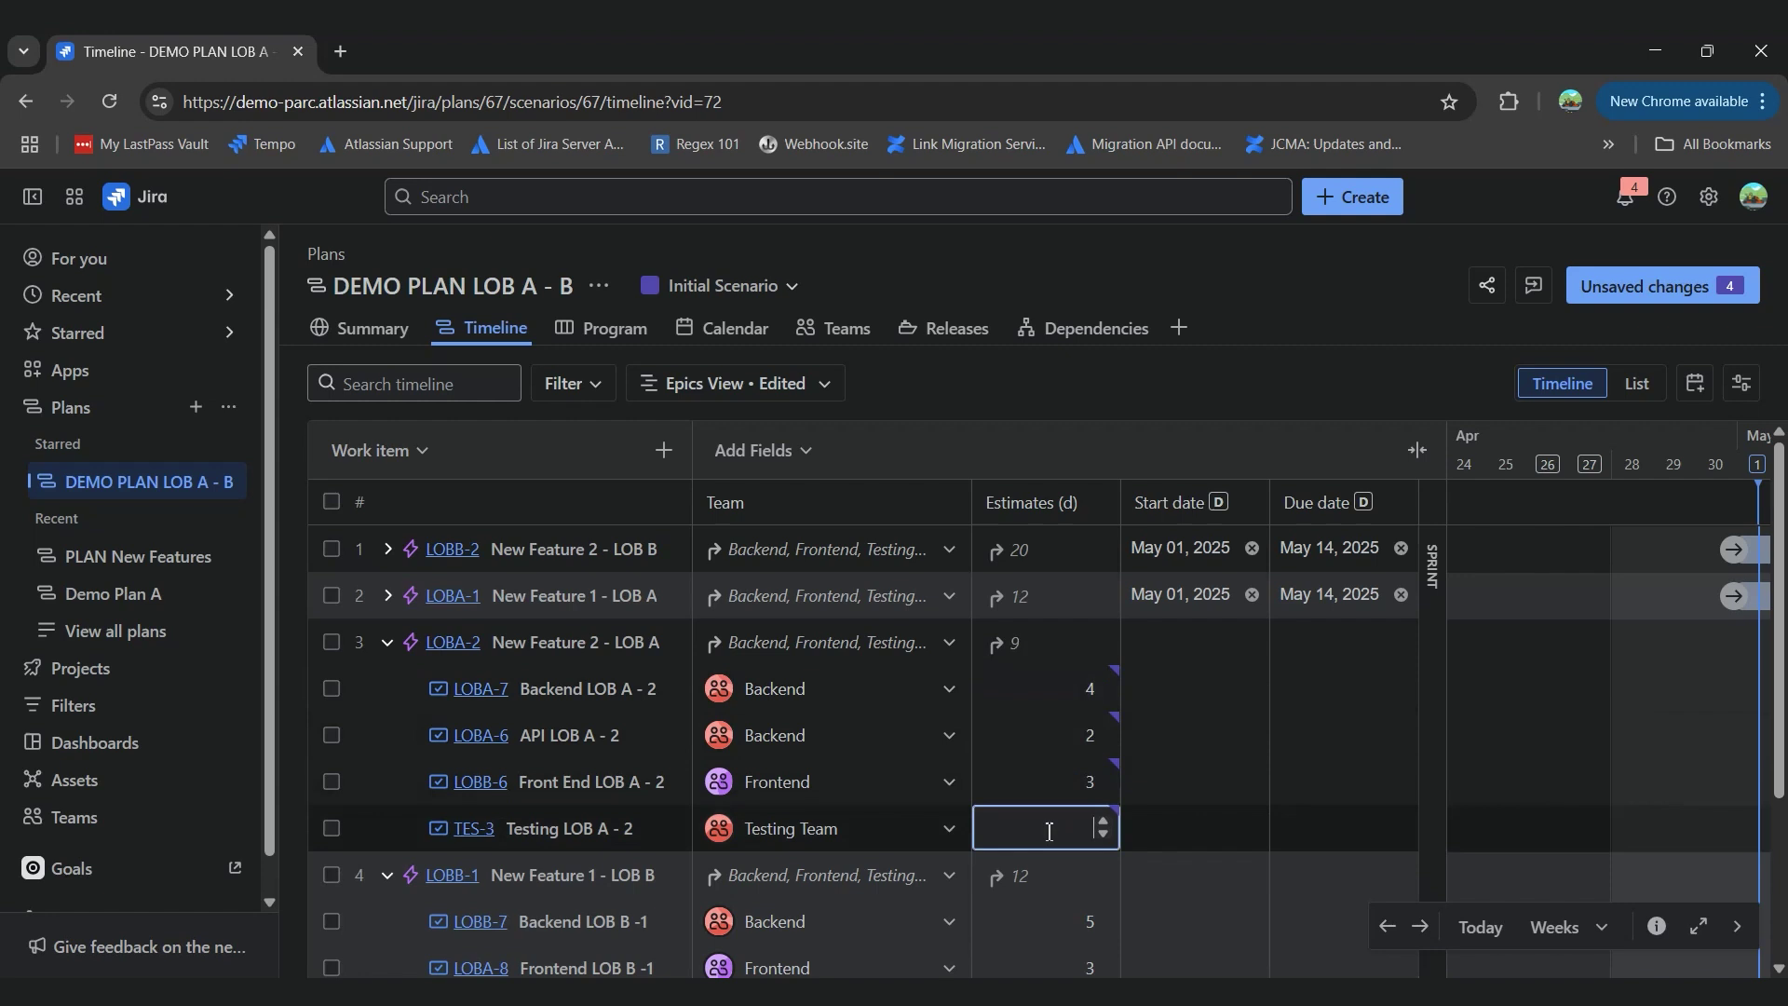
type("3")
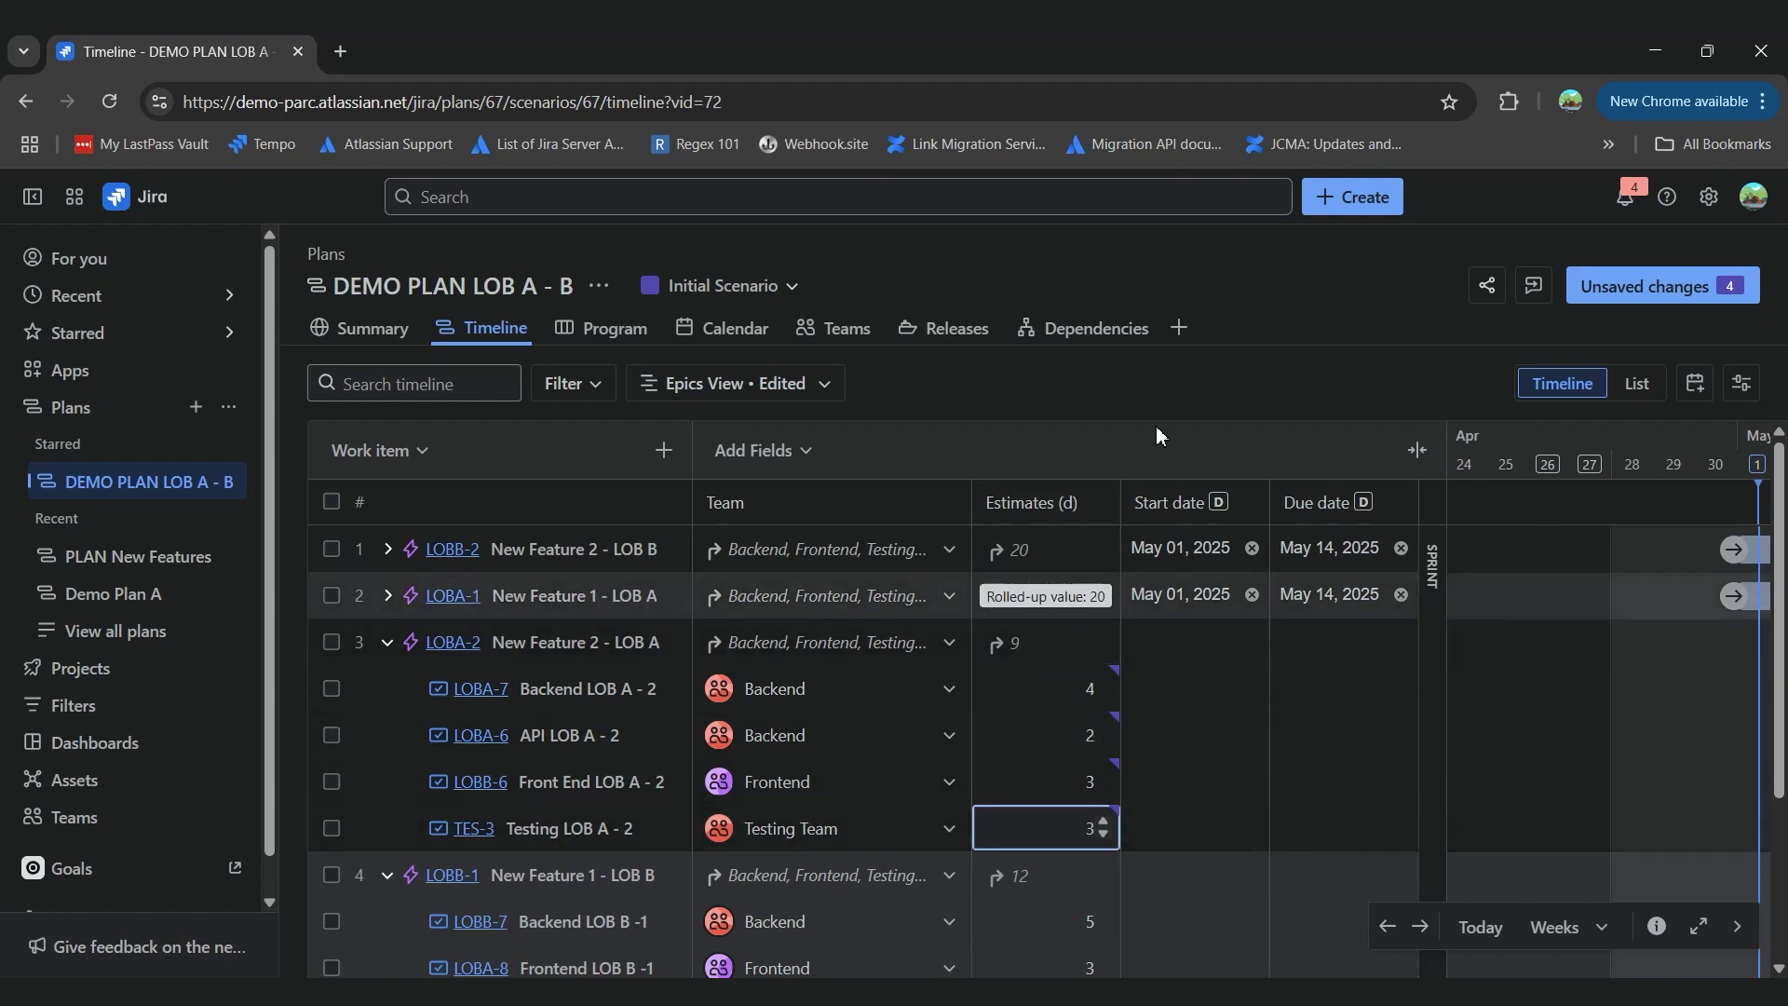
key("Return")
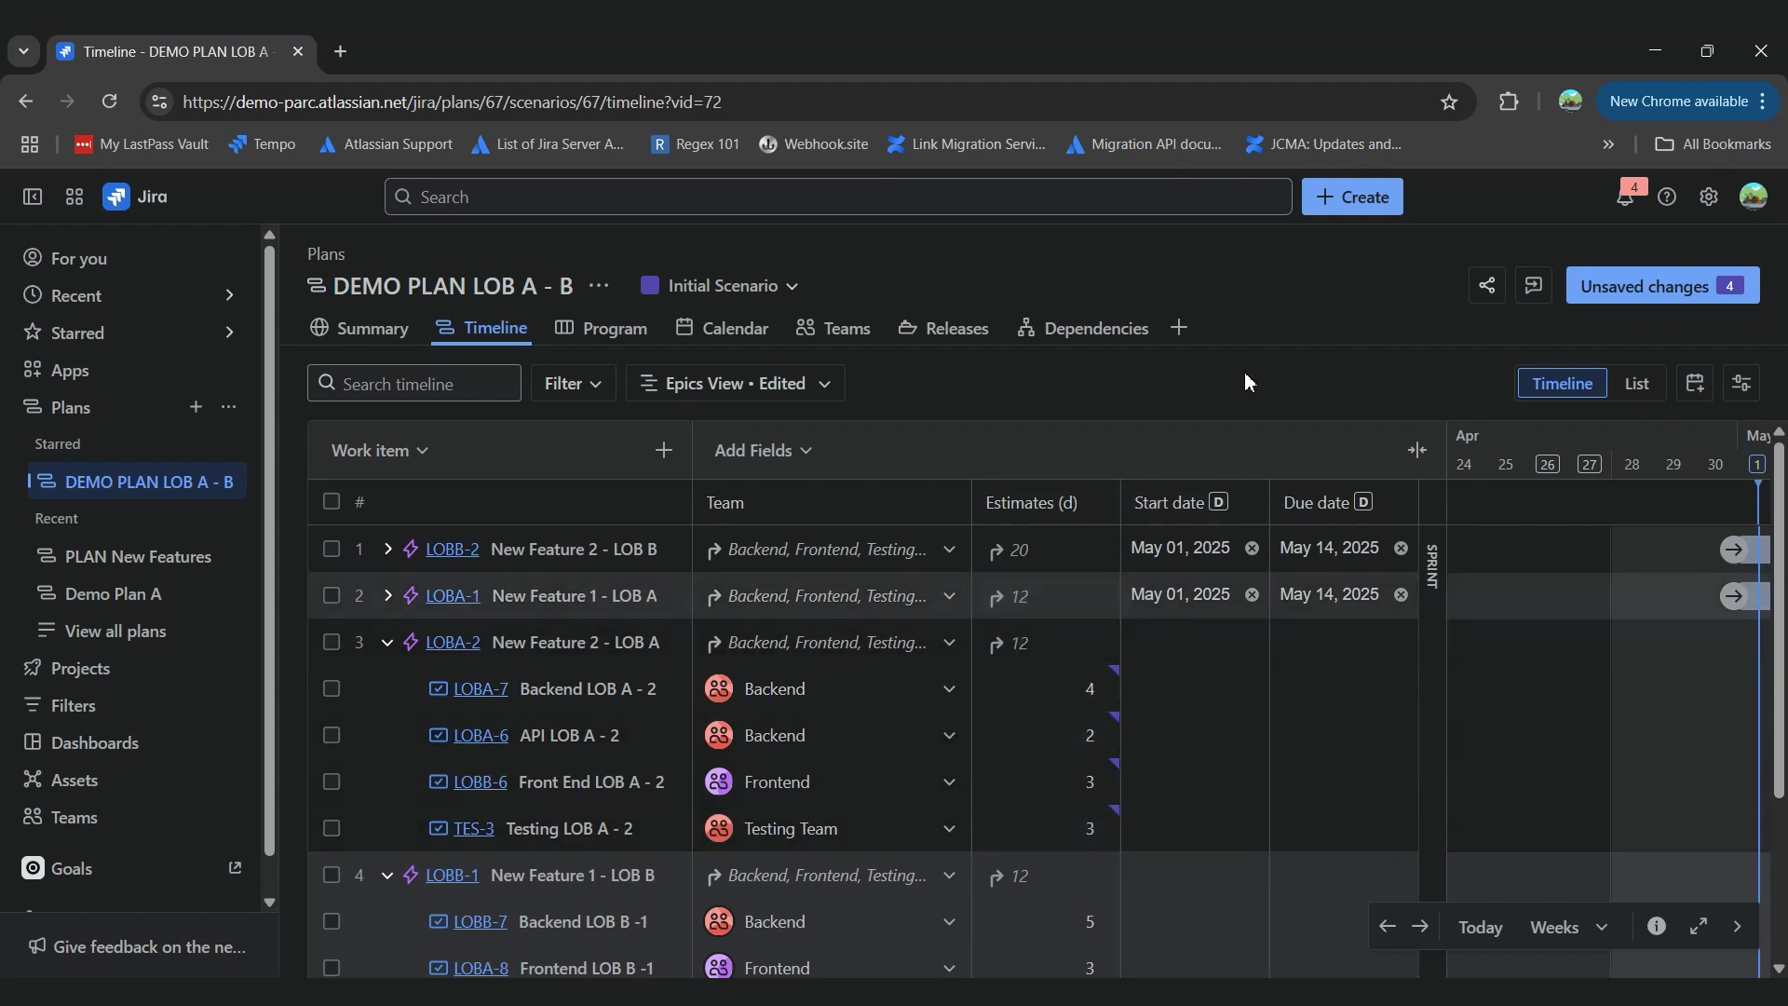
Review the entered estimates and confirm New Feature 2 - LOB A rolls up to 12
left_click(1045, 859)
left_click(1071, 690)
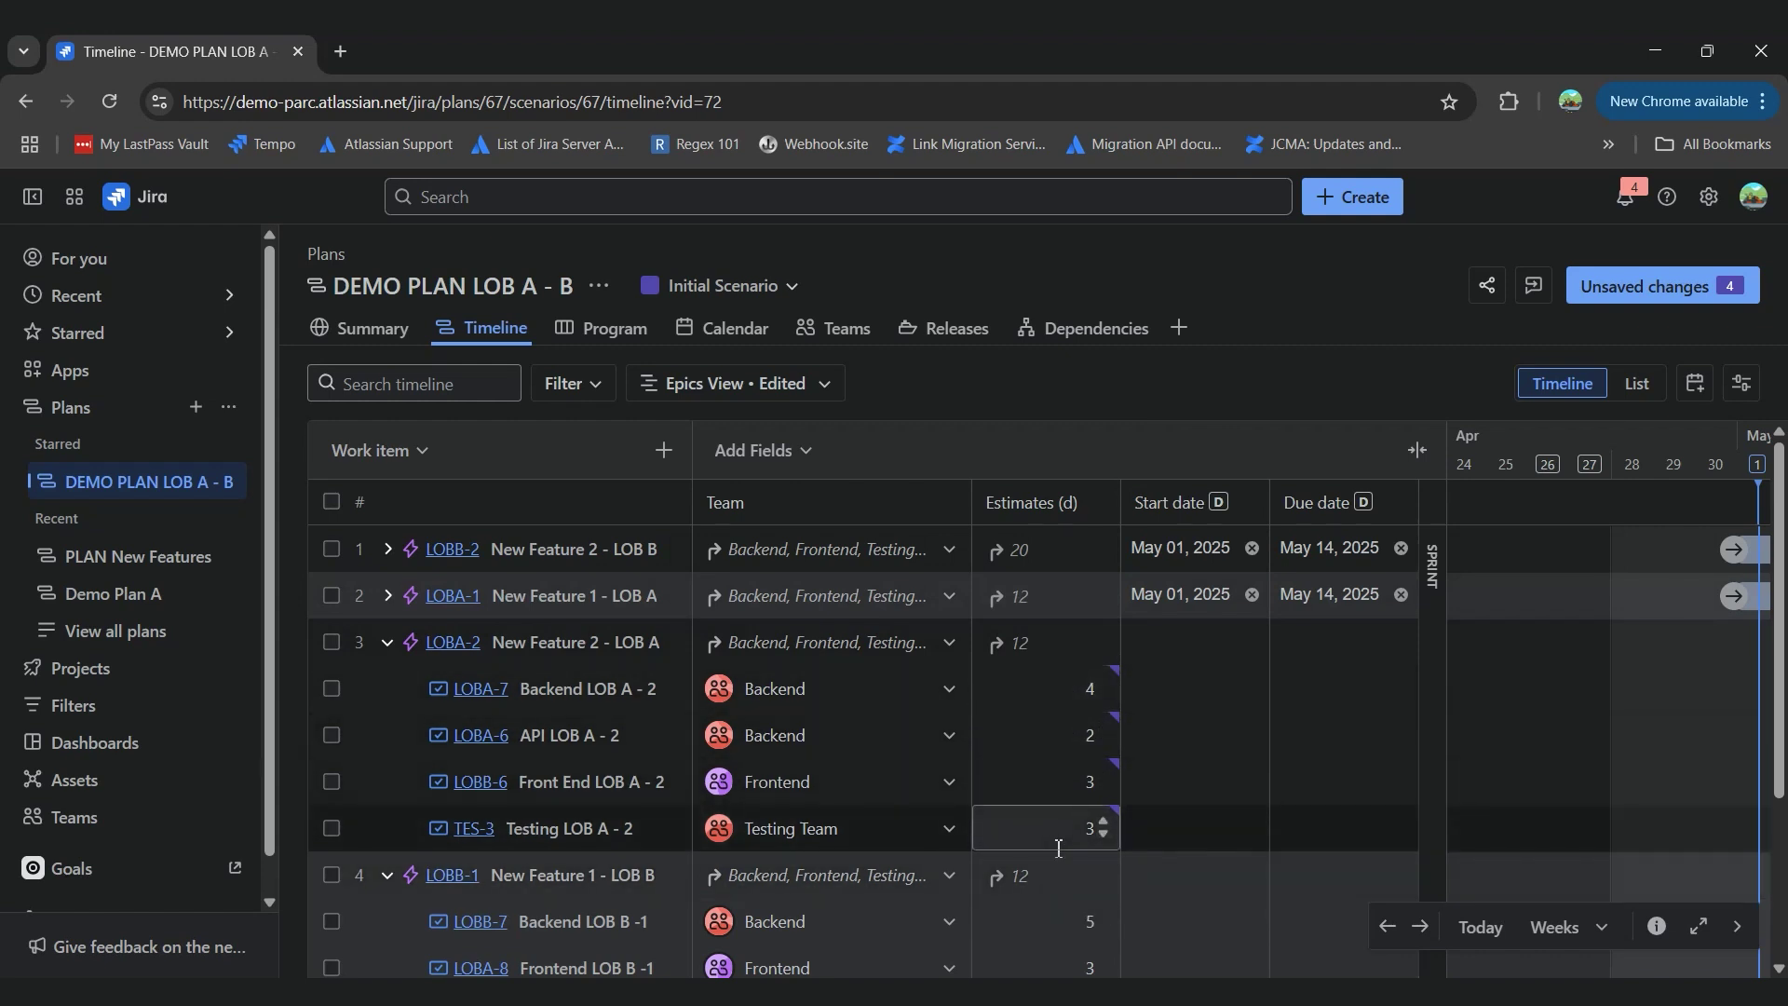
left_click(1077, 723)
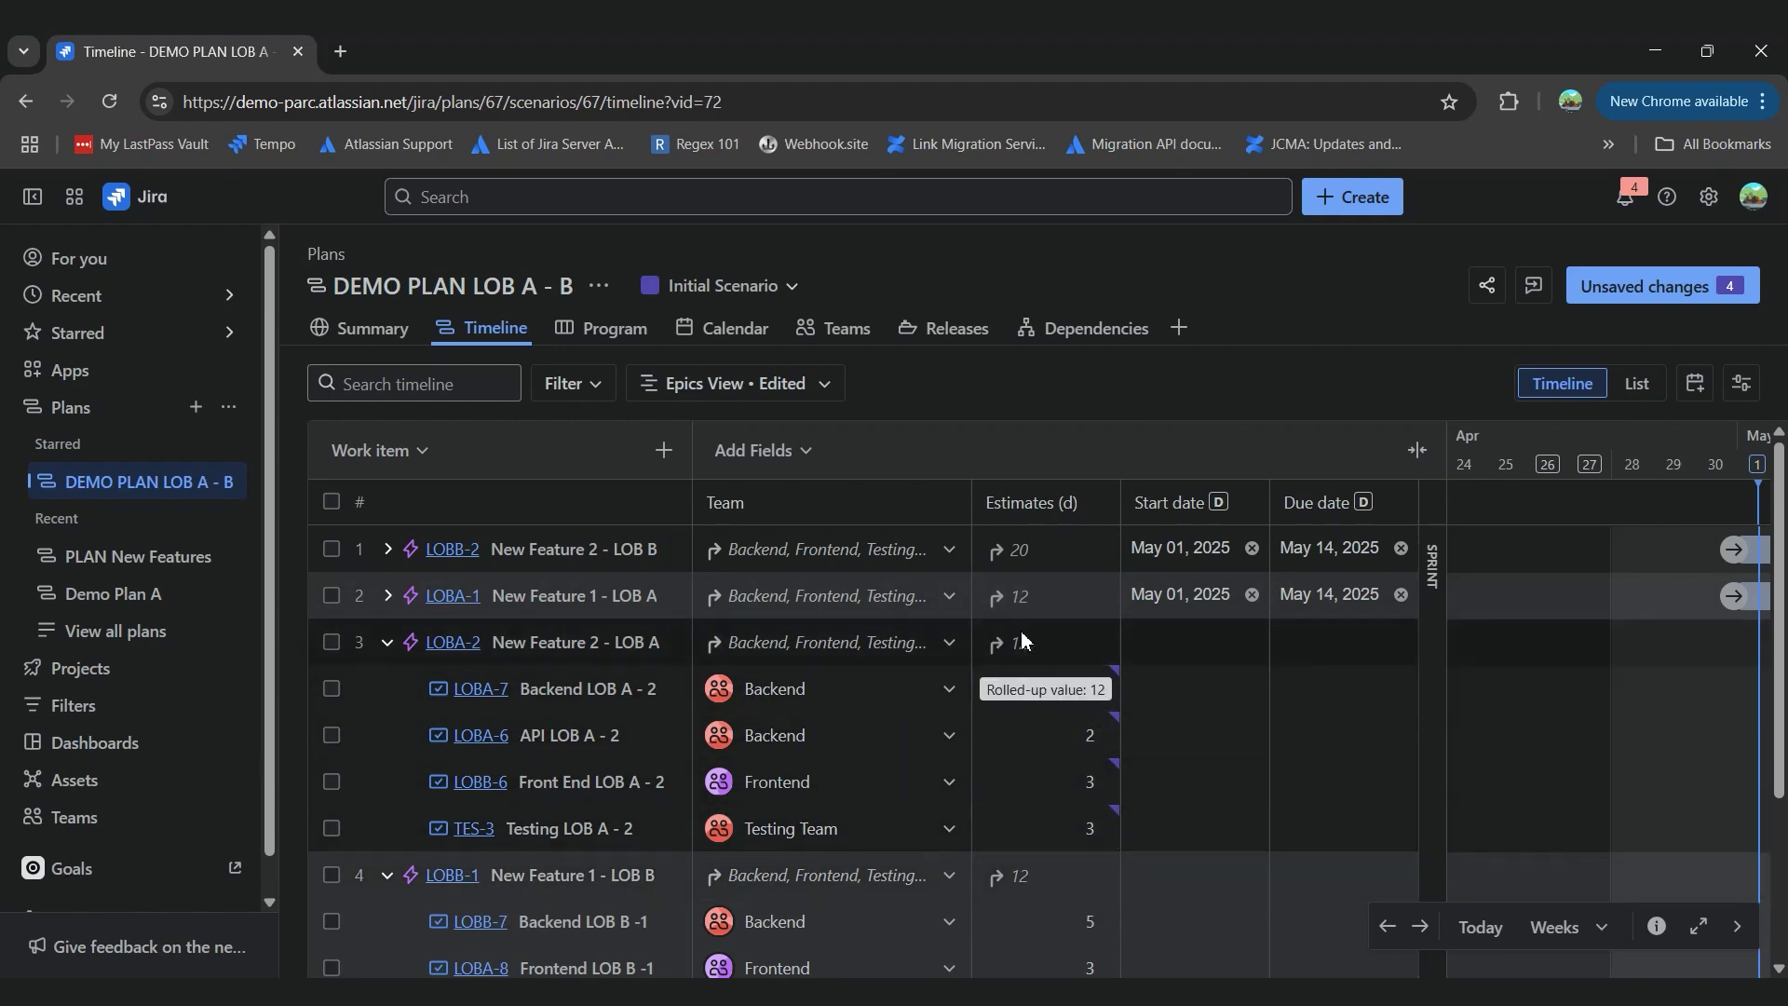
left_click(1025, 685)
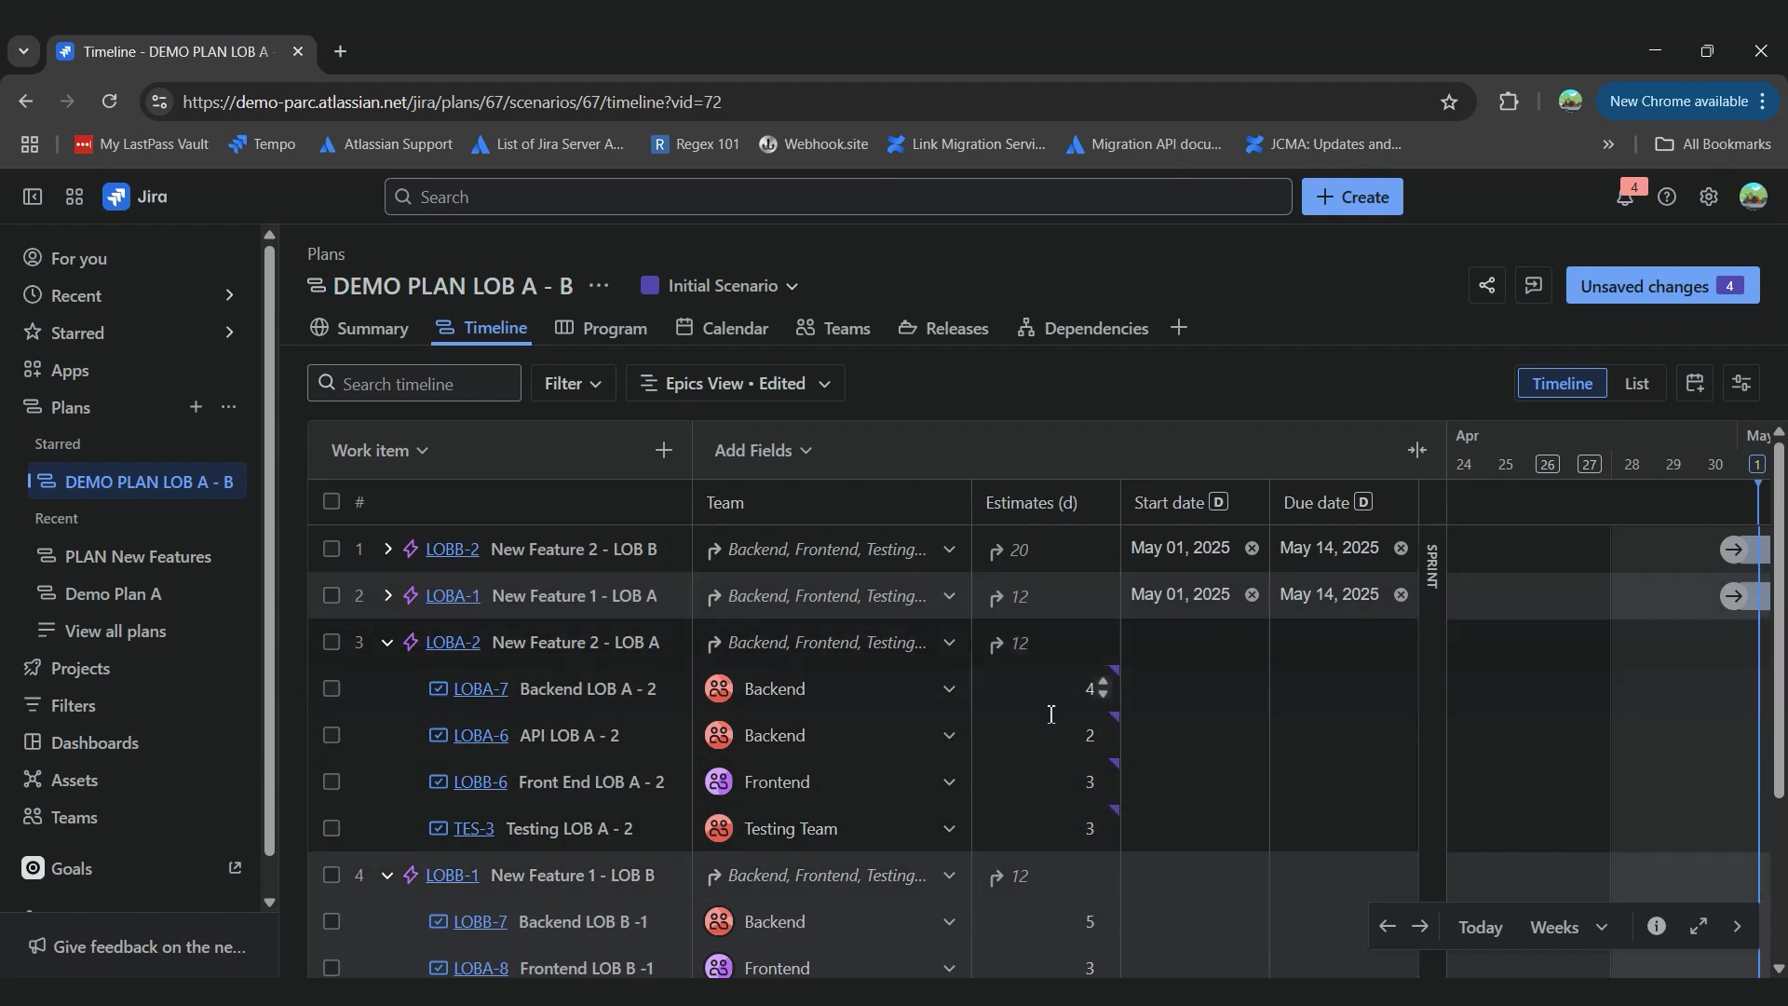
left_click(1004, 652)
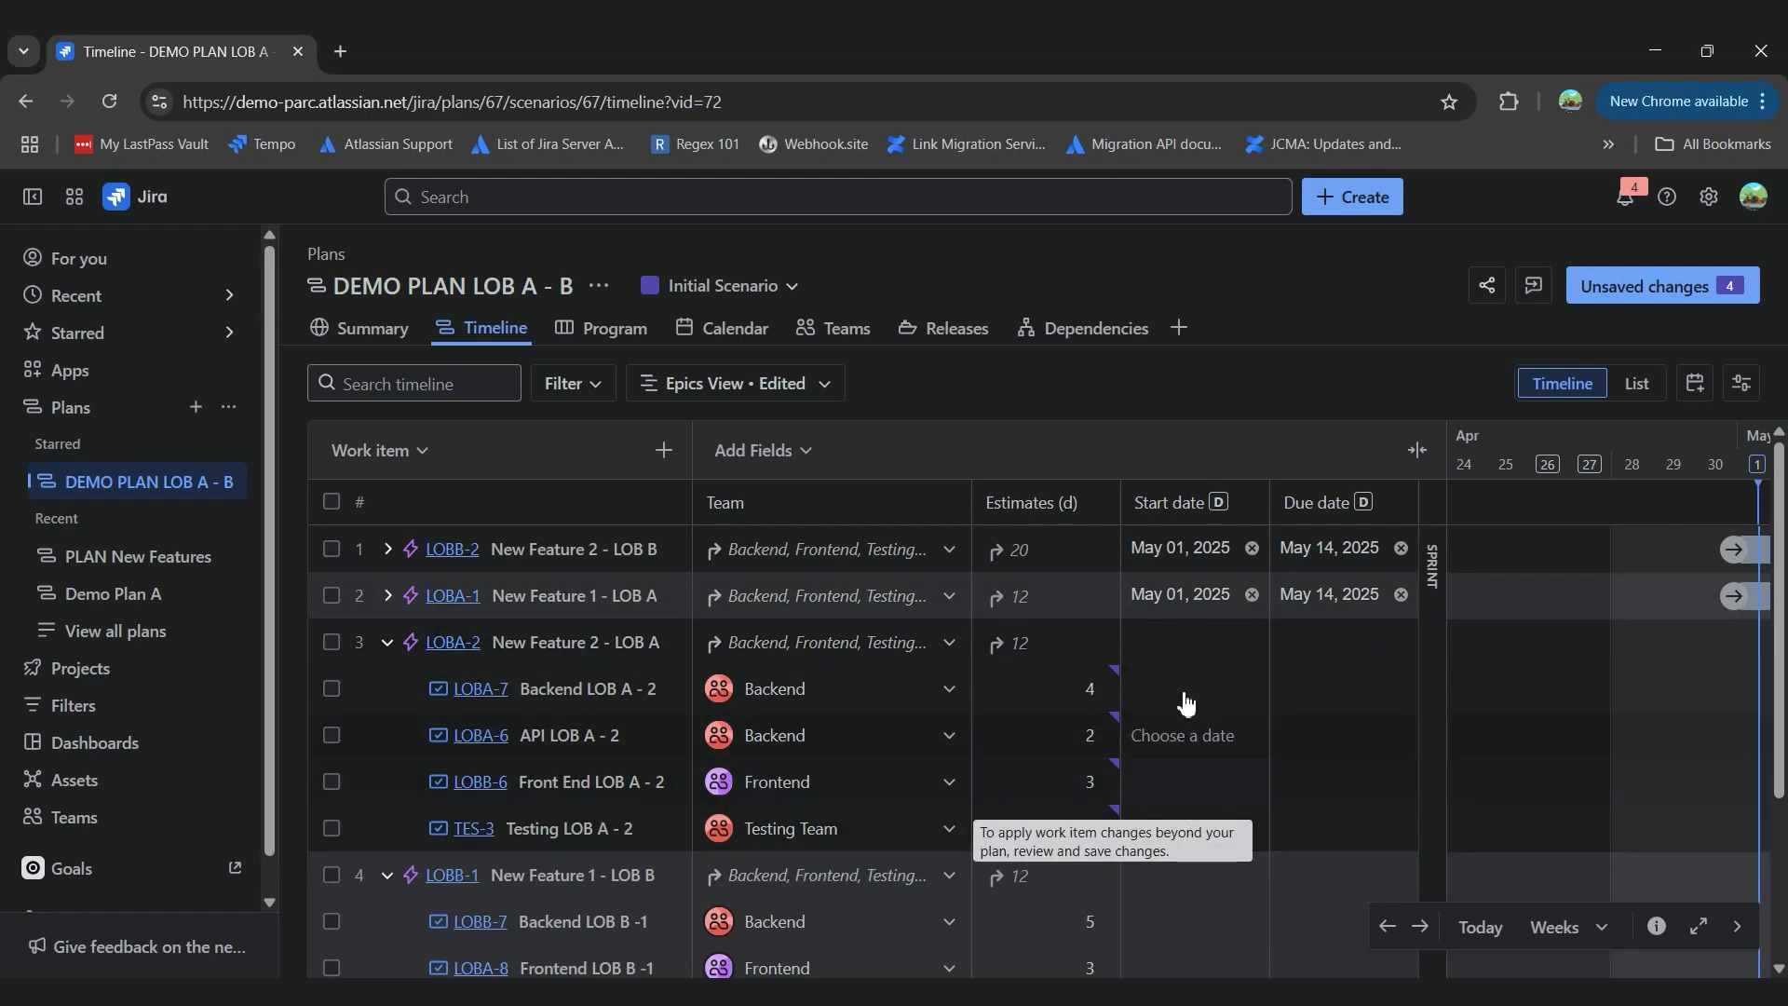
left_click(1078, 918)
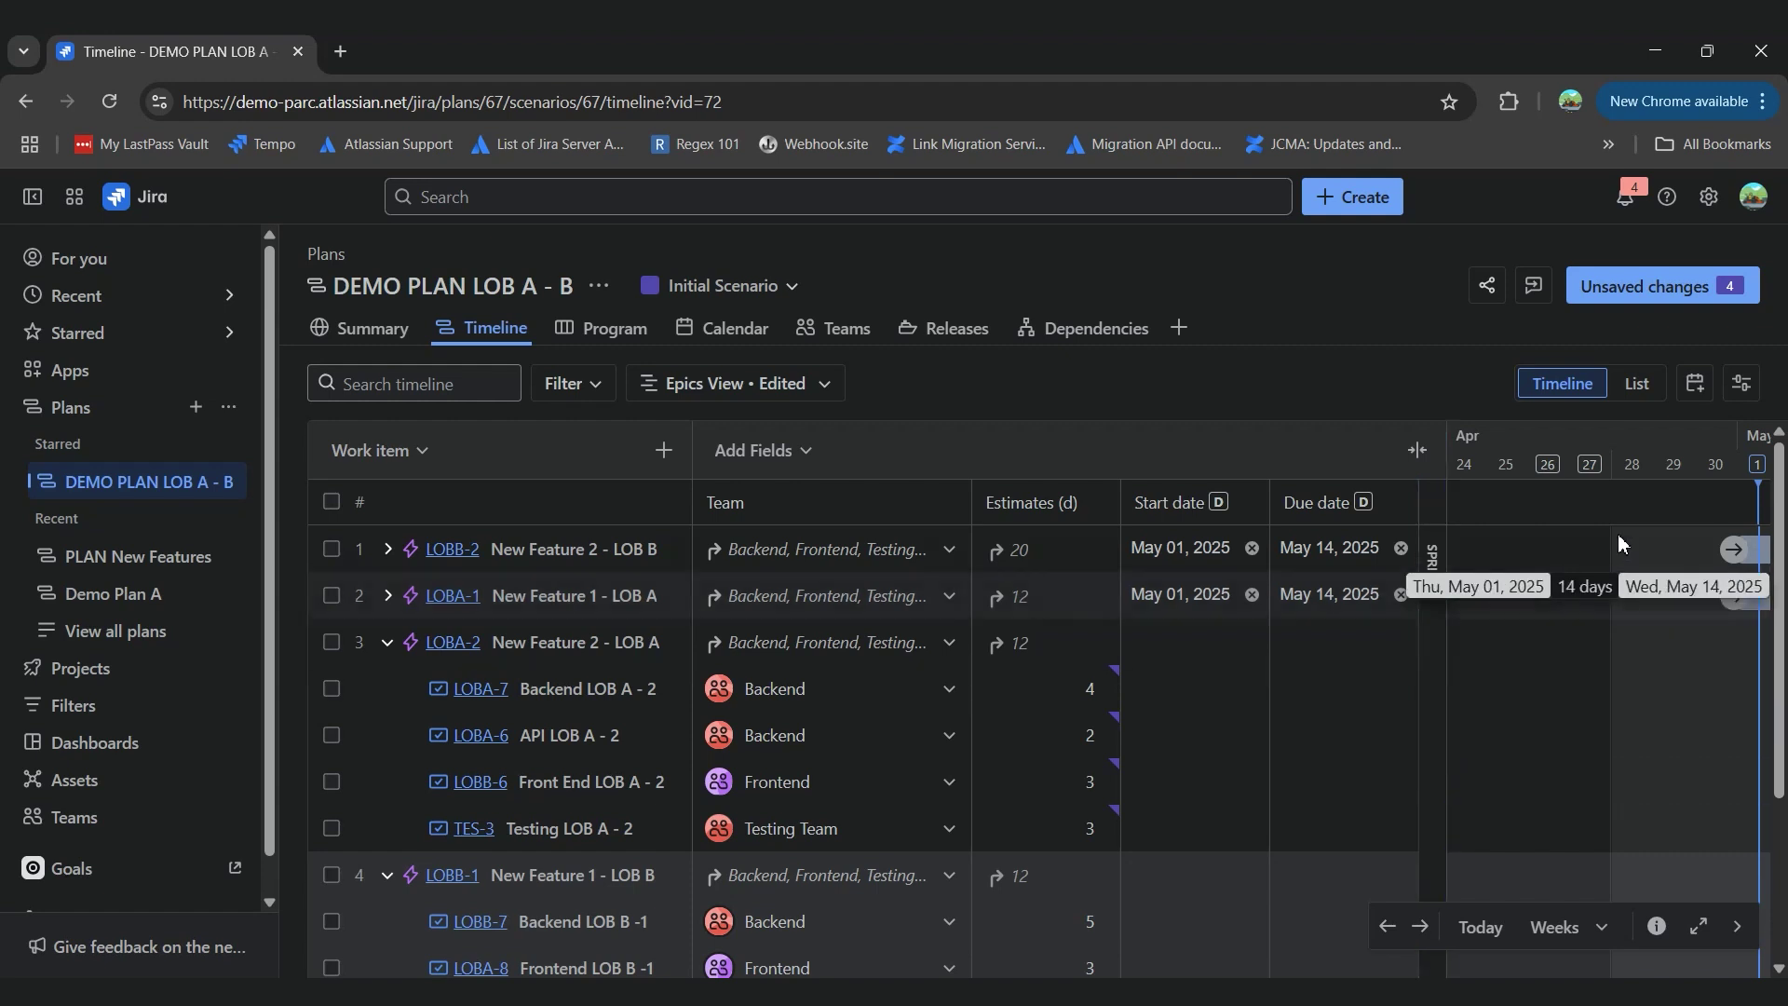
Preview auto-scheduled dates for all 20 work items, based on their estimates
left_click(1695, 393)
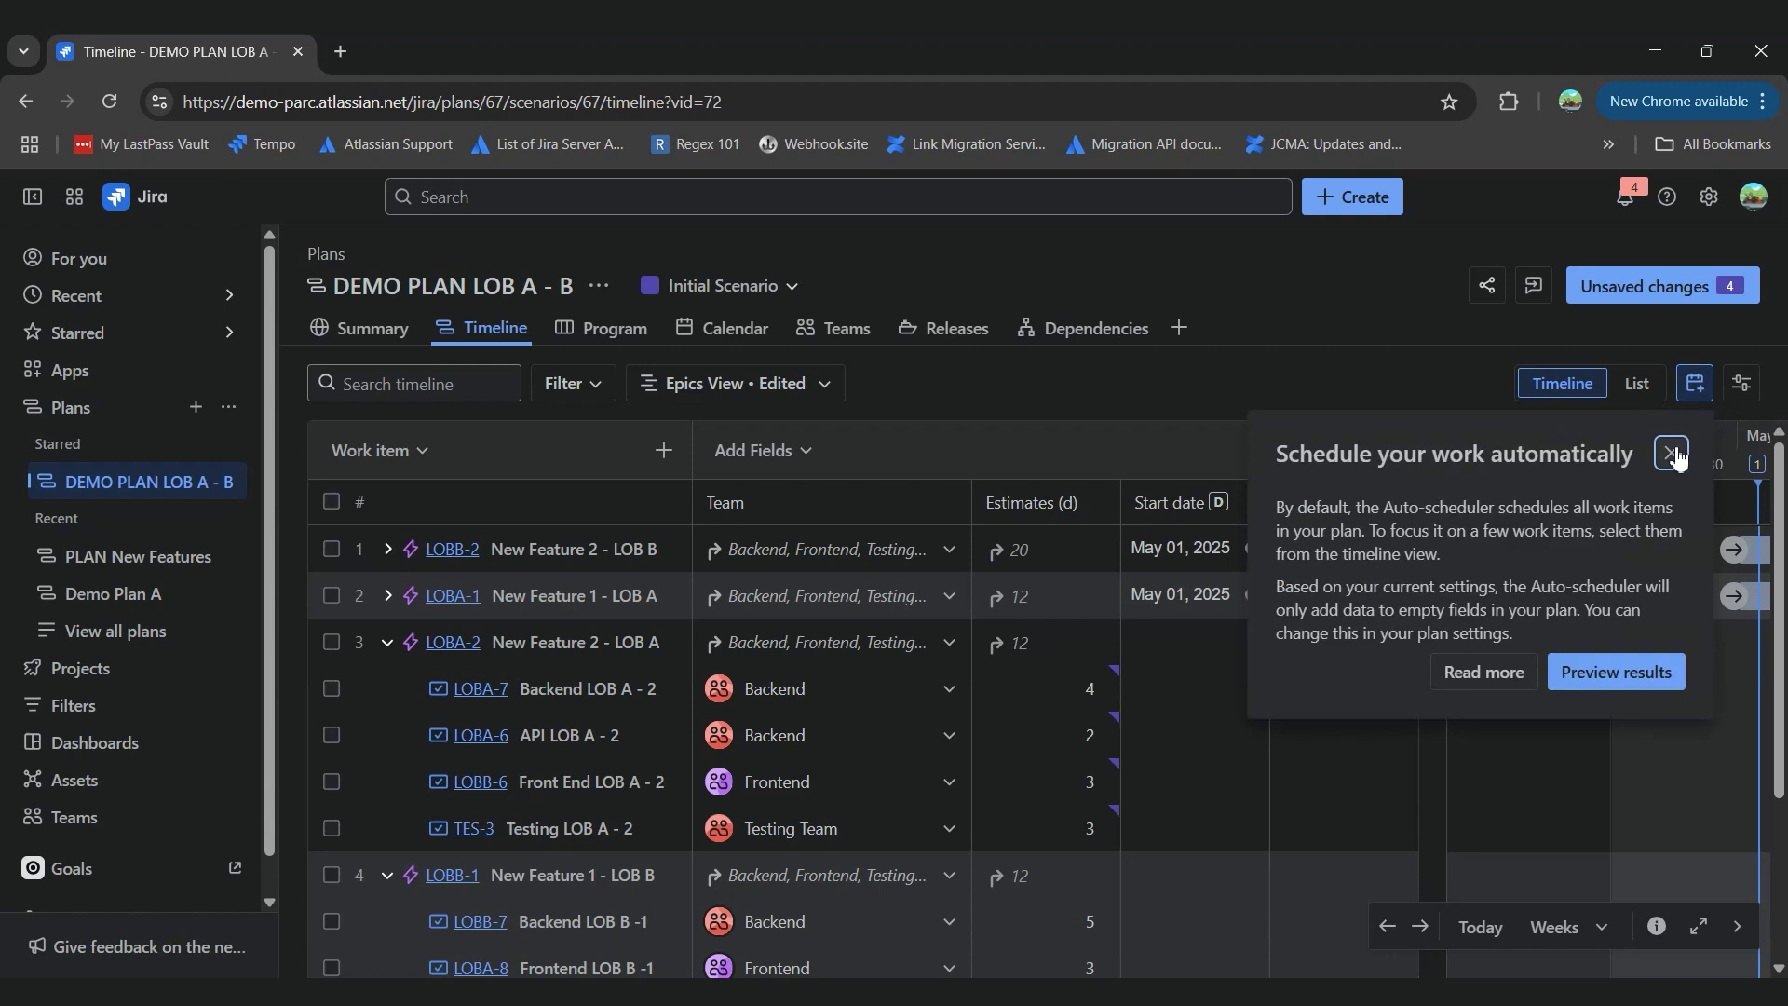
left_click(1625, 676)
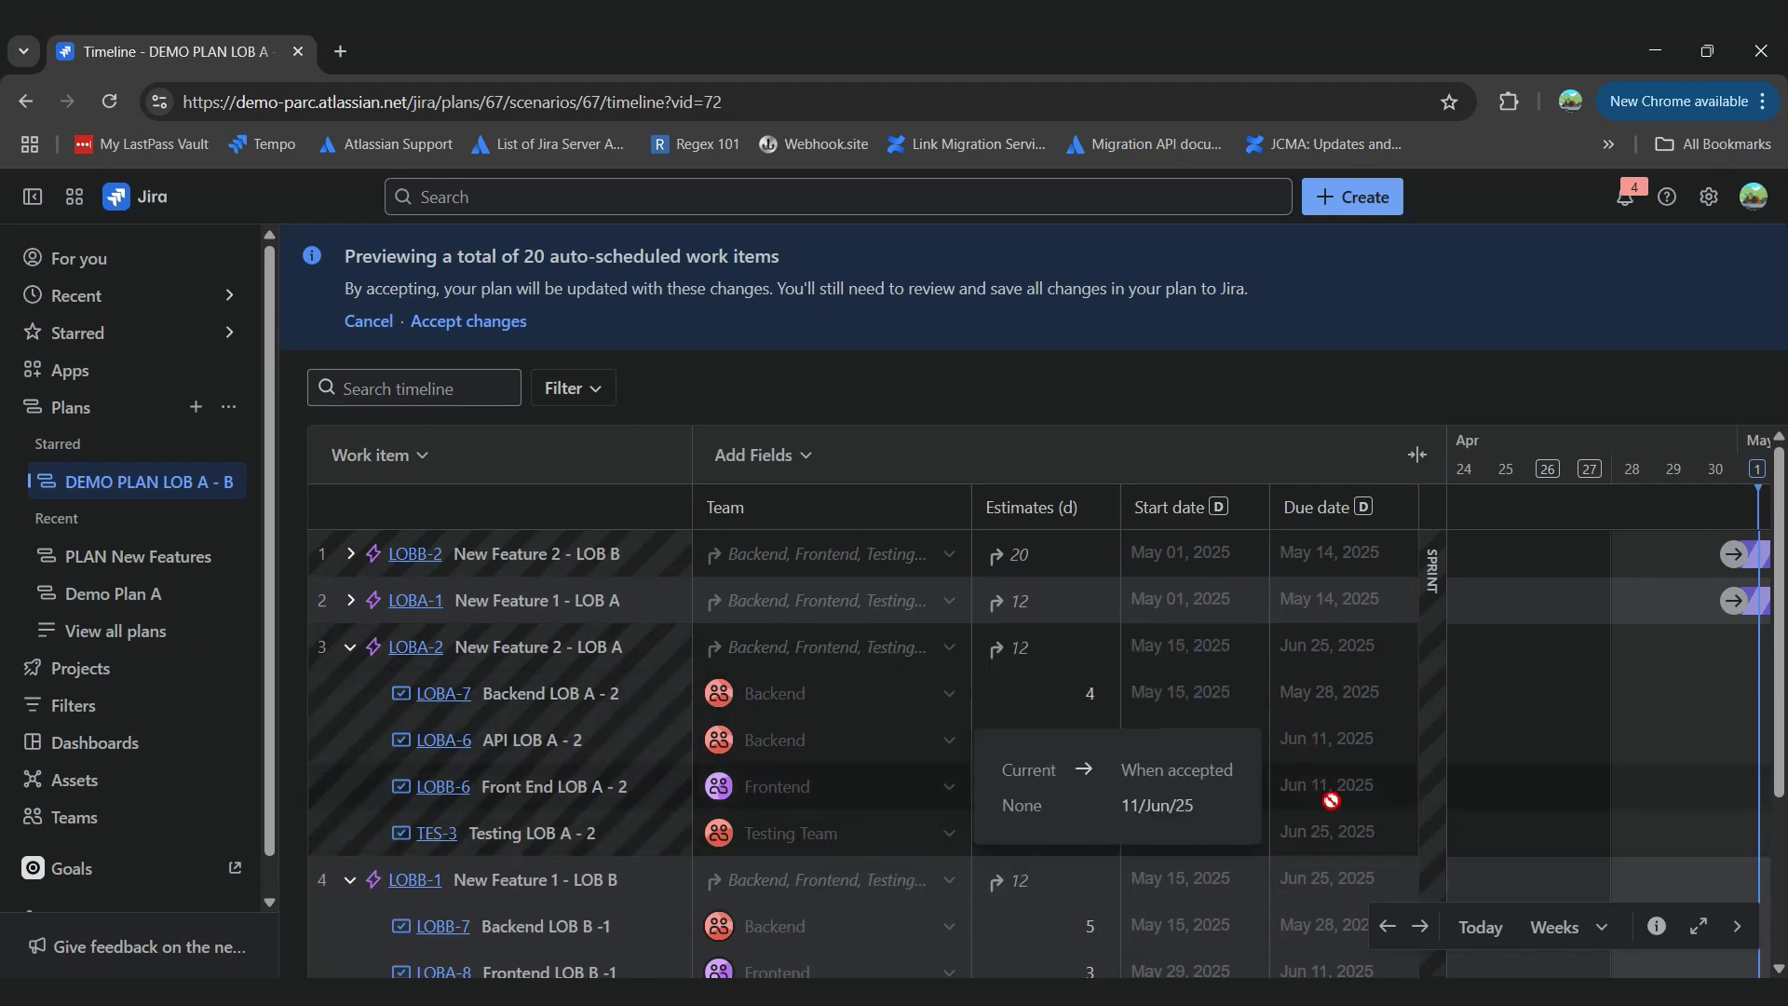
Hide the field columns and switch the timeline scale from Weeks to Months to inspect preview bars
left_click(1420, 456)
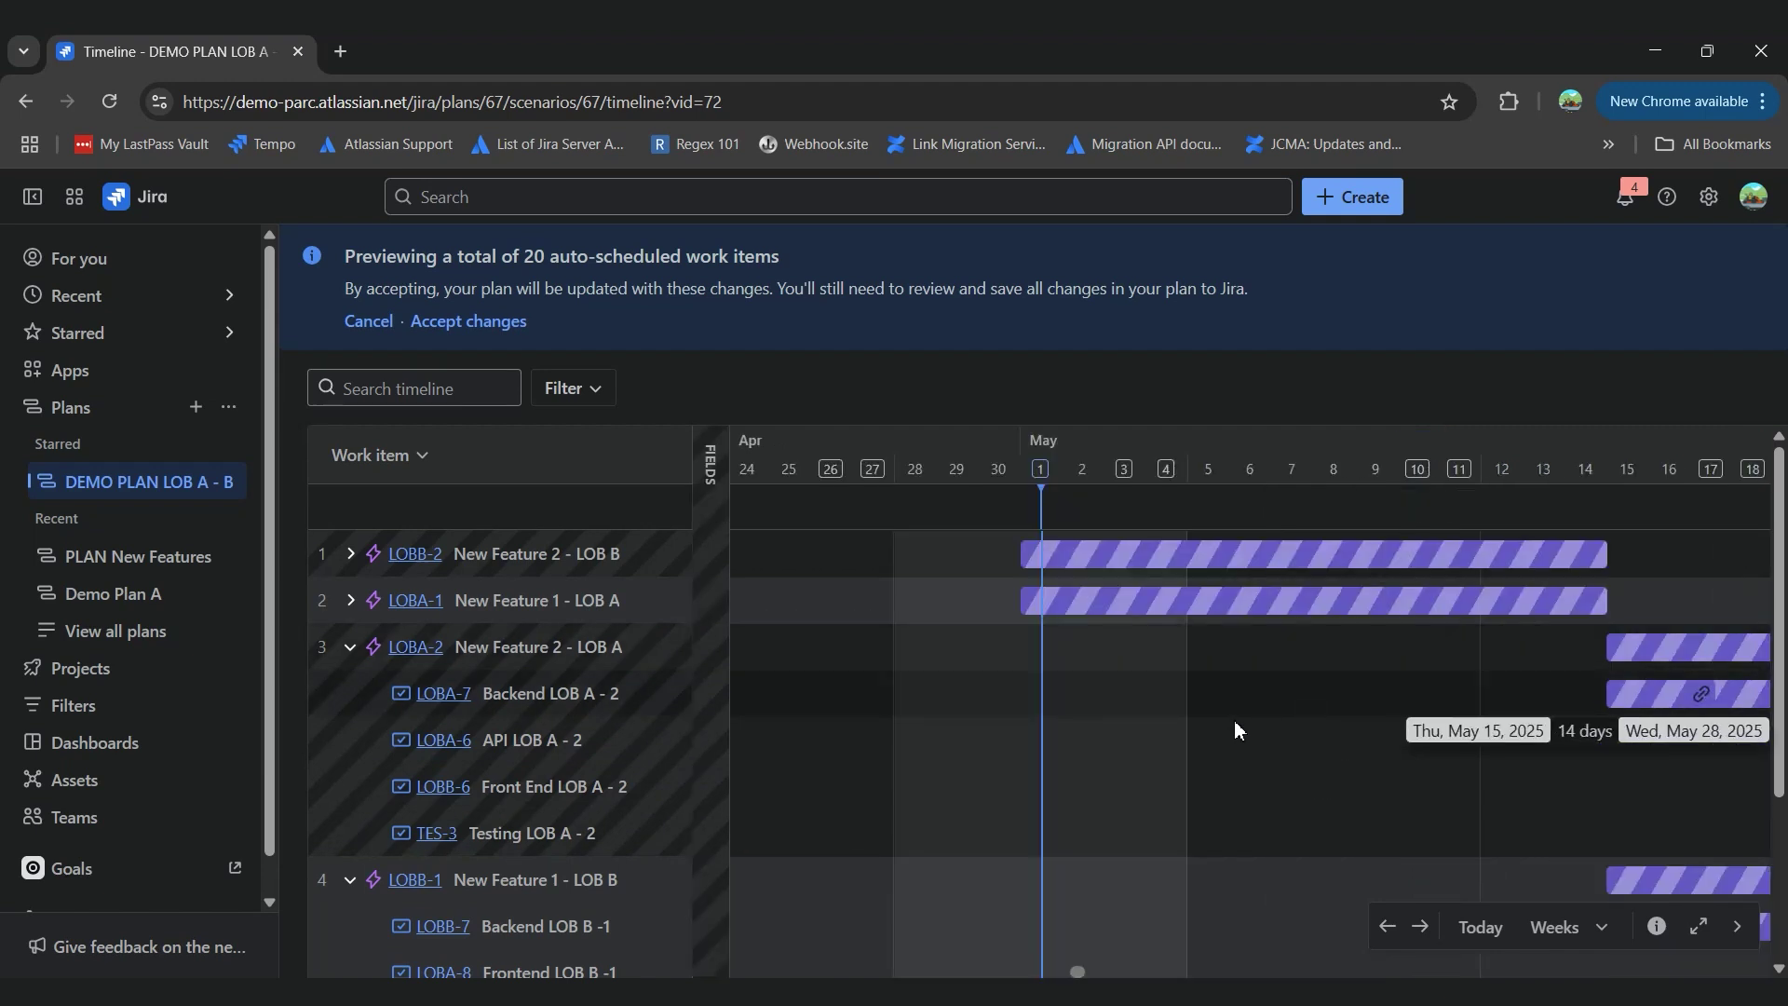
scroll(1221, 725, "right", 5)
scroll(1221, 725, "right", 6)
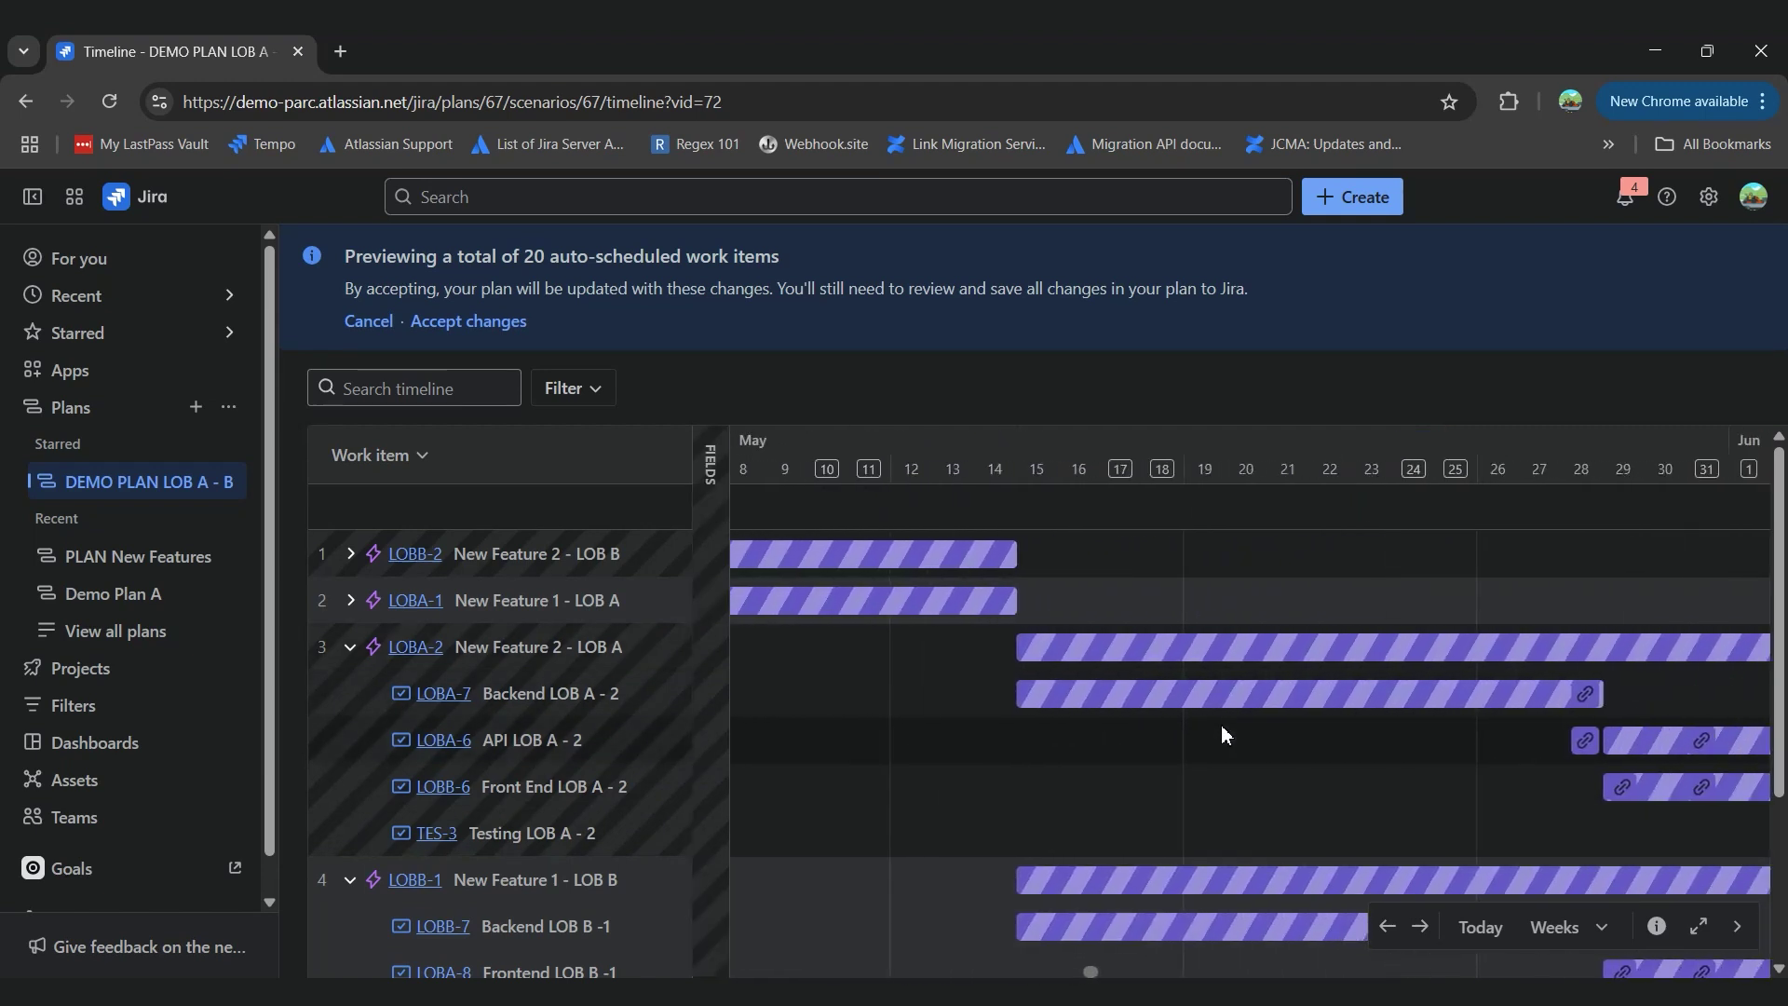
left_click(1583, 927)
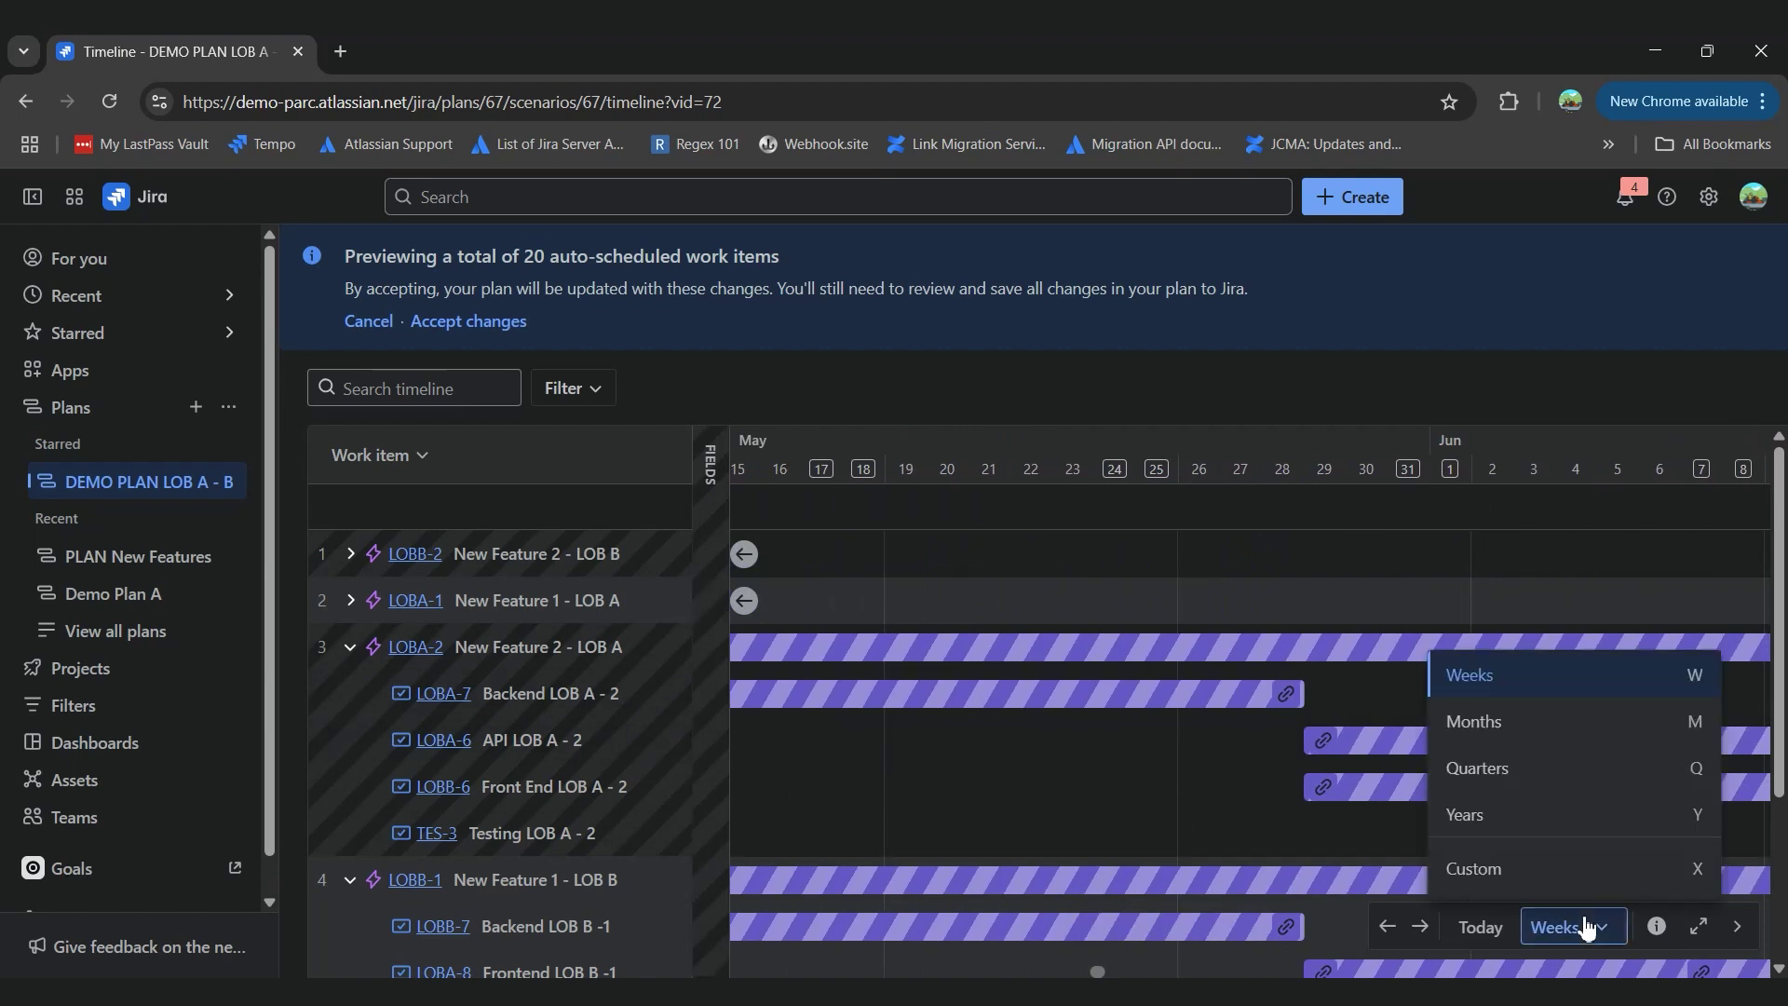
left_click(1549, 724)
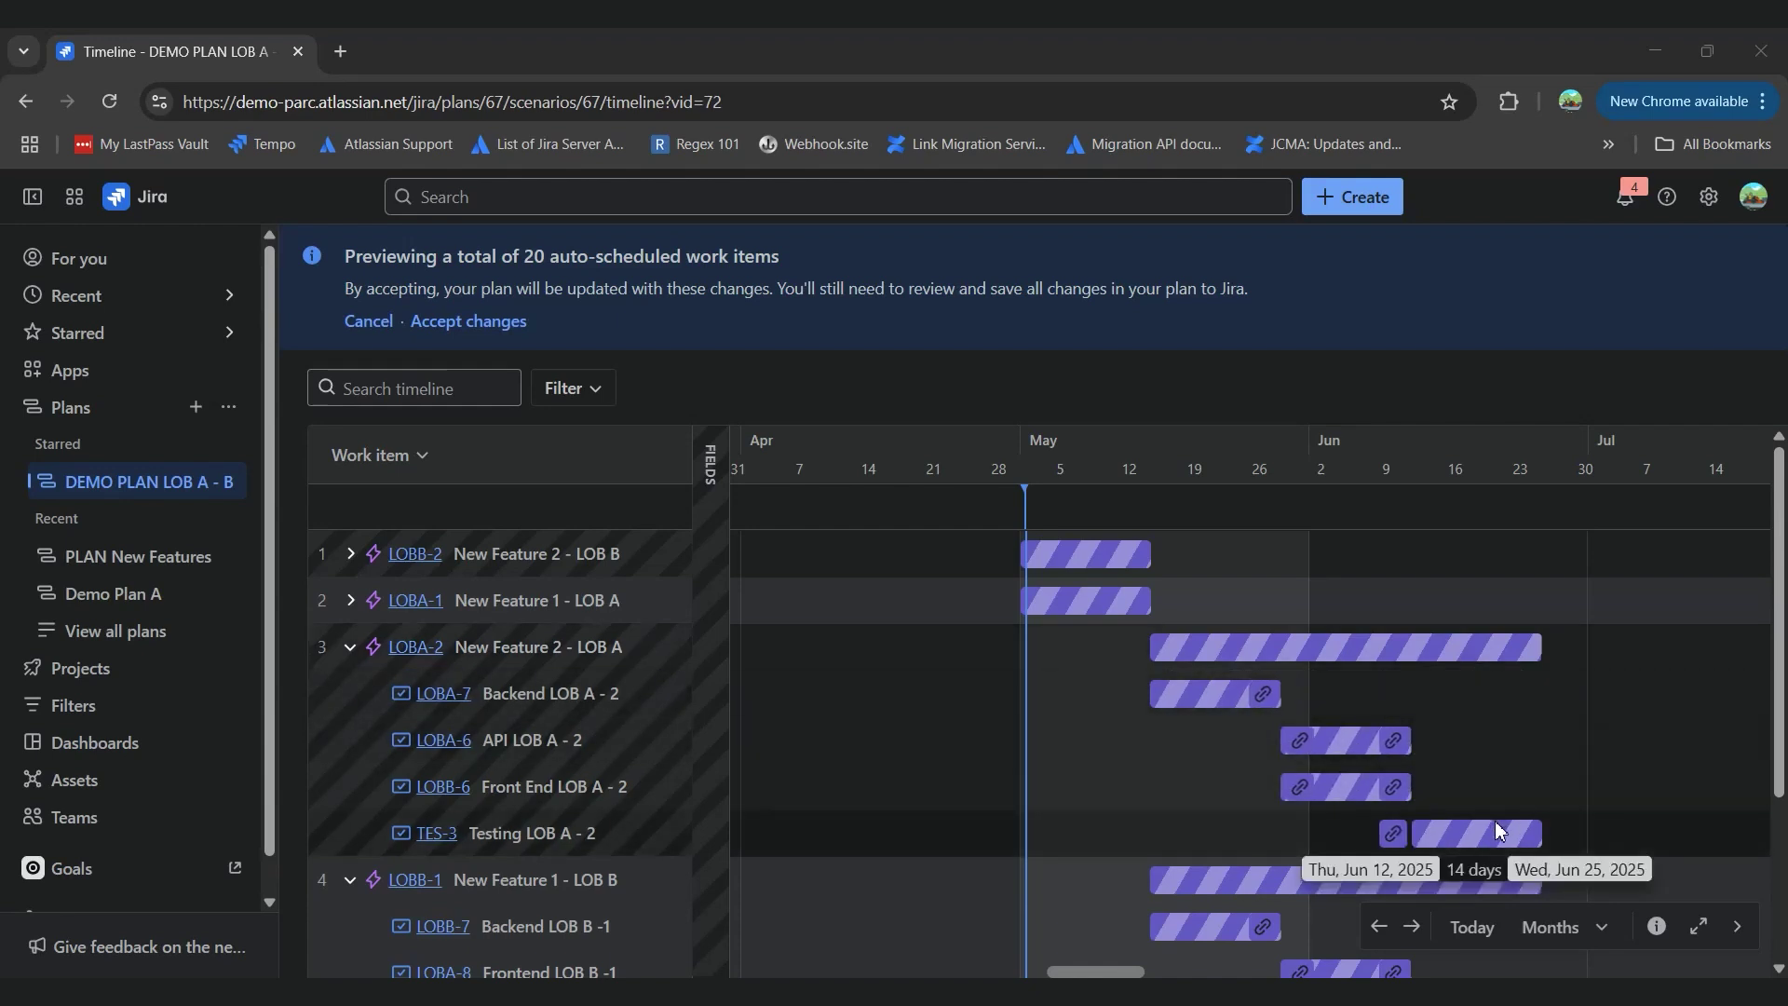
scroll(1343, 779, "down", 2)
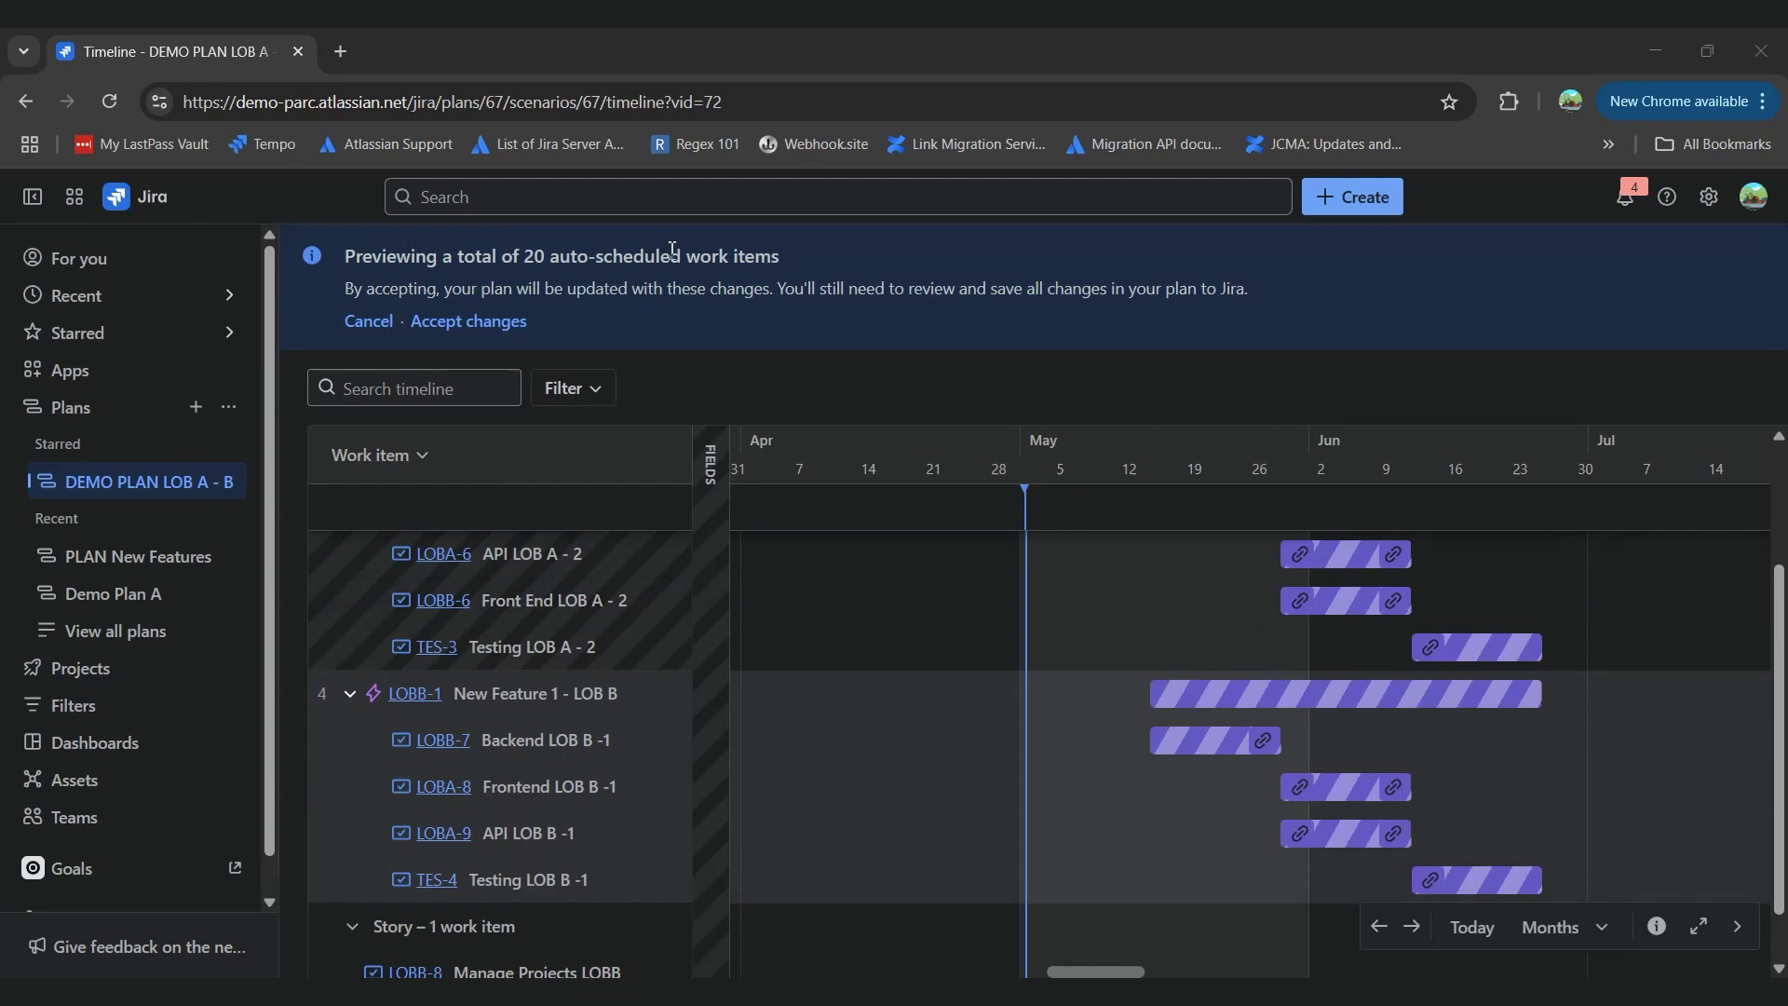
Apply the auto-scheduled changes and check the back-to-back child bars spanning May 15–Jun 25
left_click(468, 322)
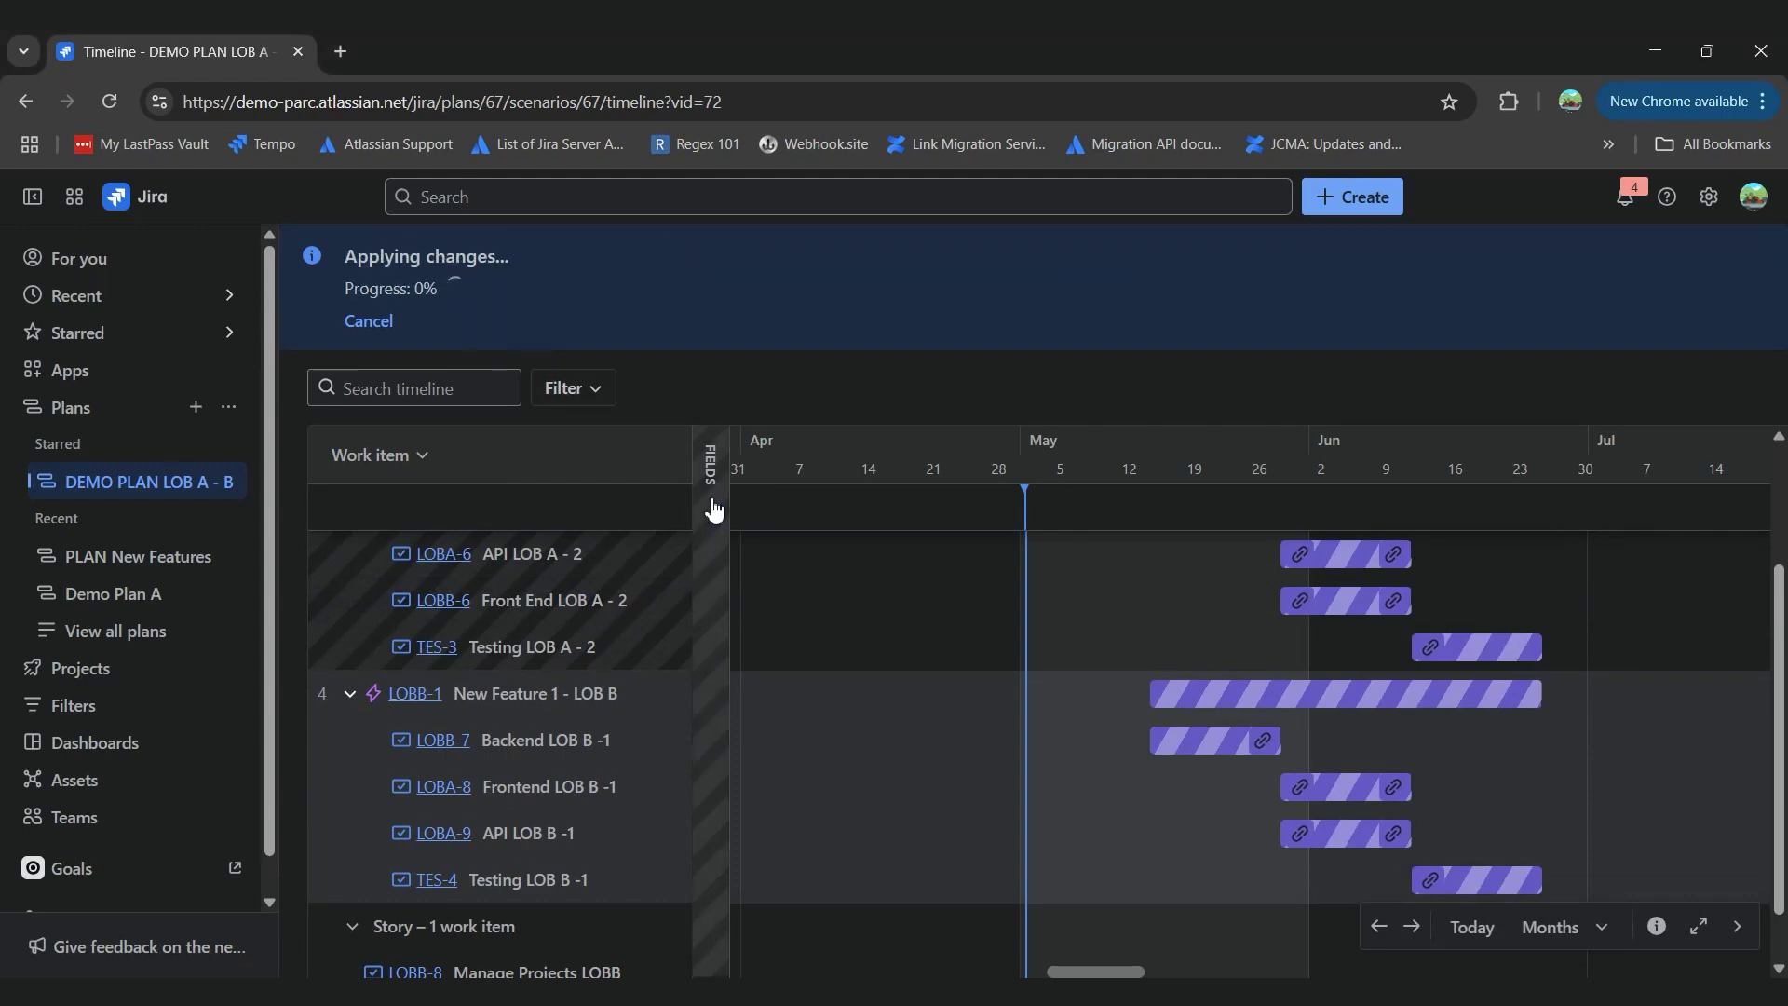
left_click(713, 510)
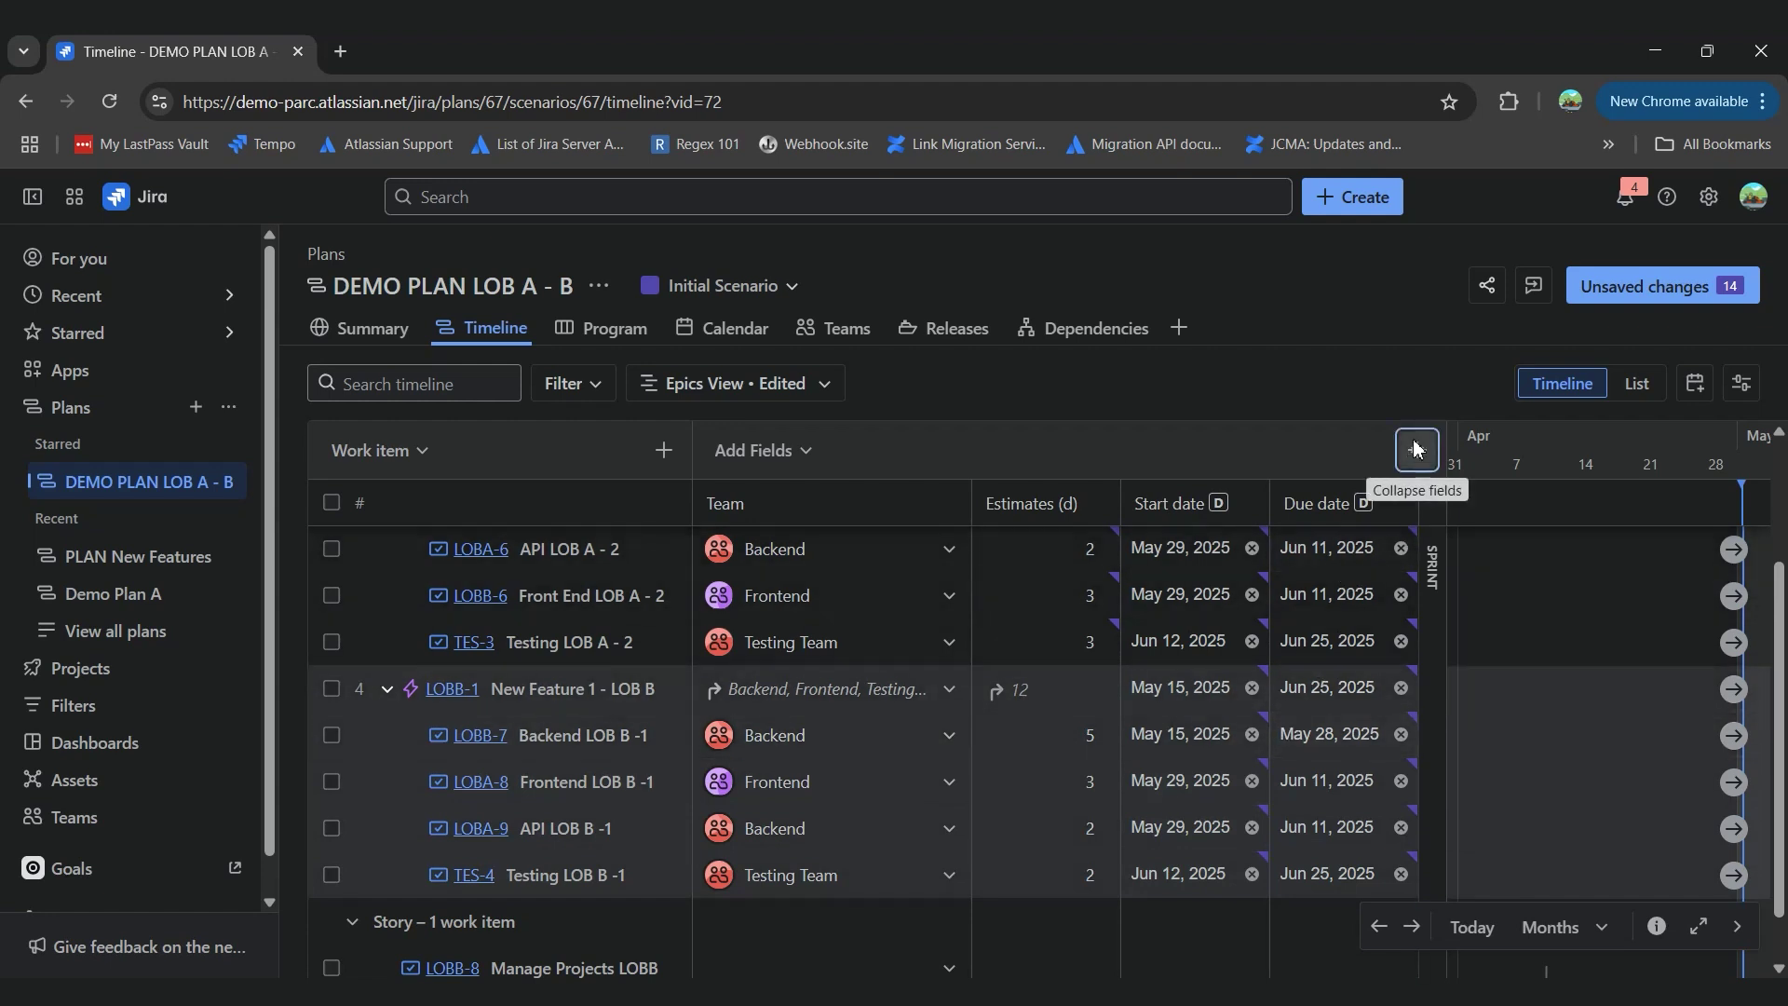
left_click(1415, 451)
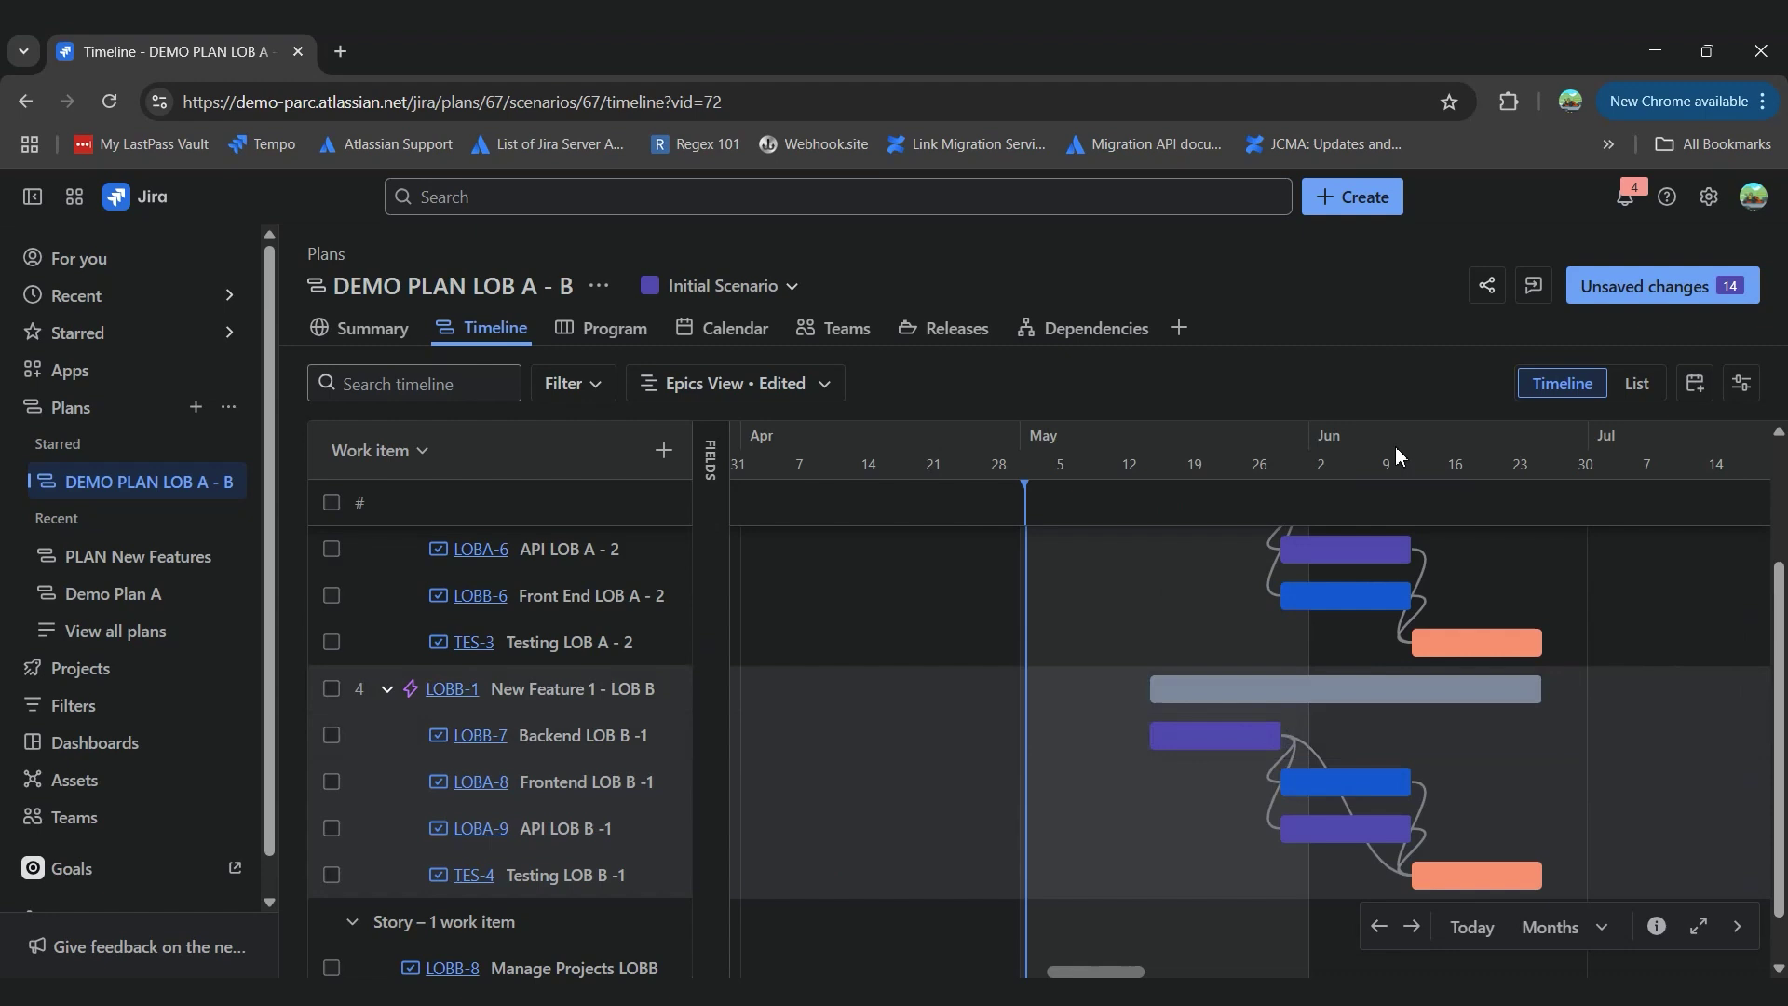
scroll(1339, 724, "up", 1)
scroll(1338, 722, "up", 2)
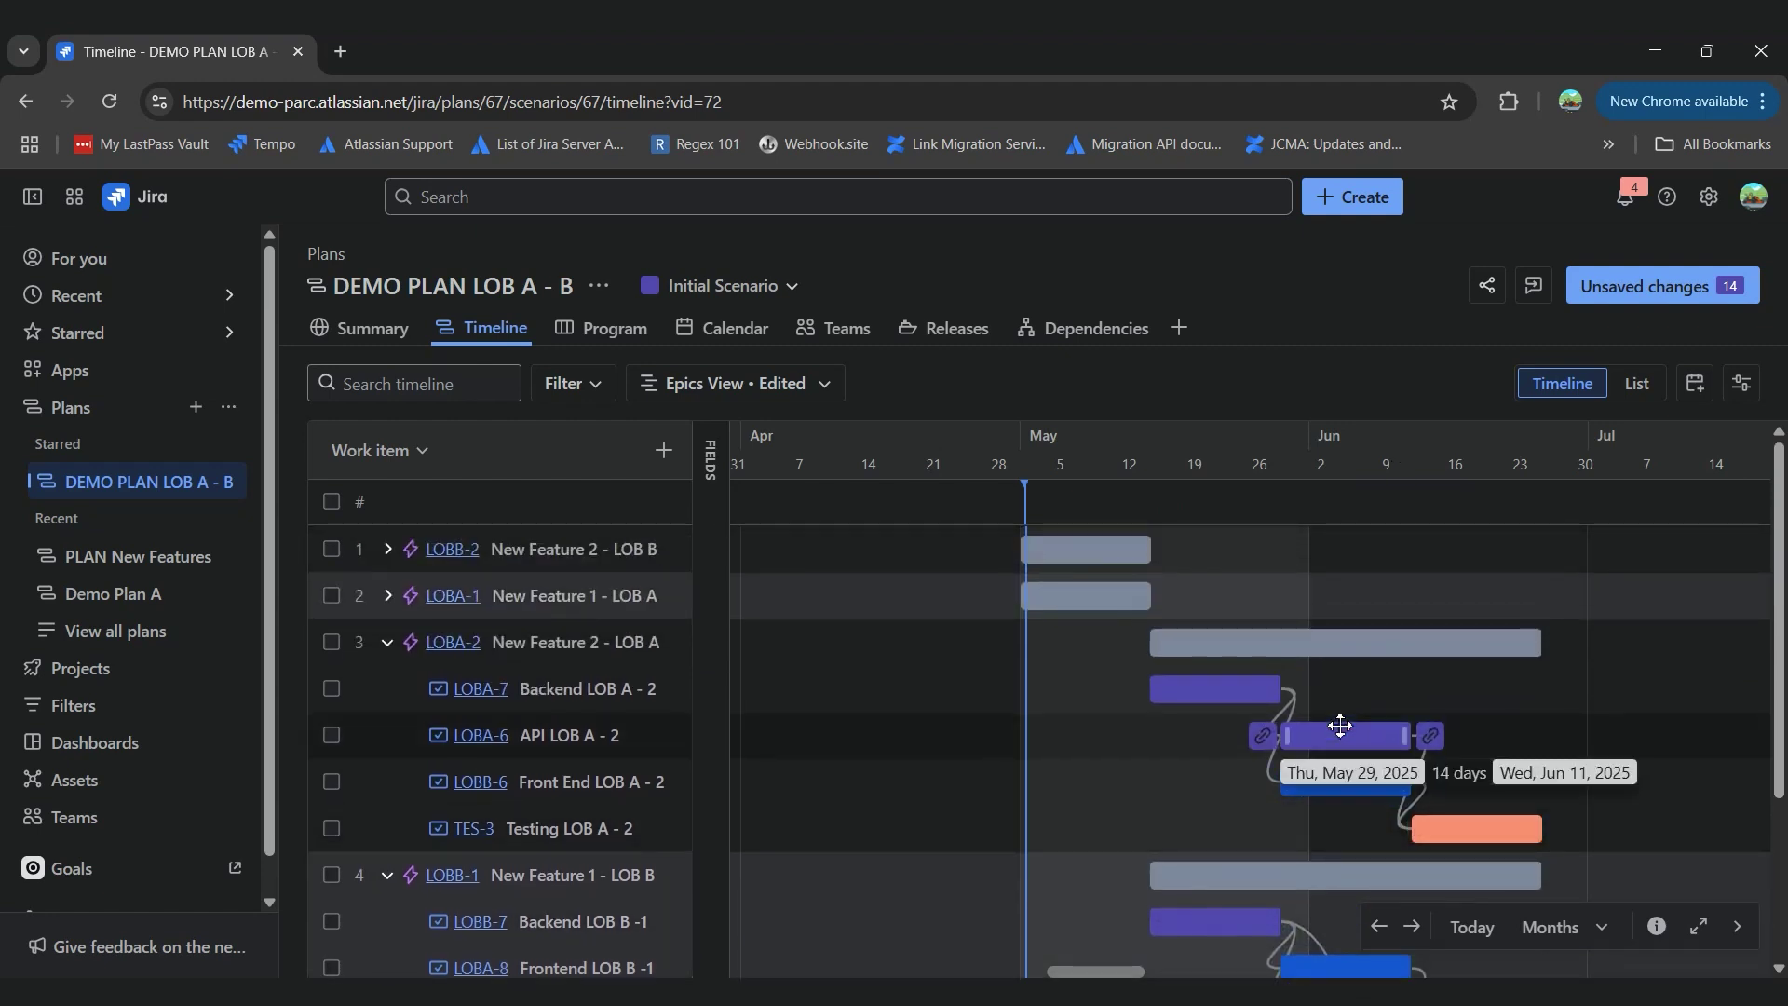
scroll(1341, 725, "down", 1)
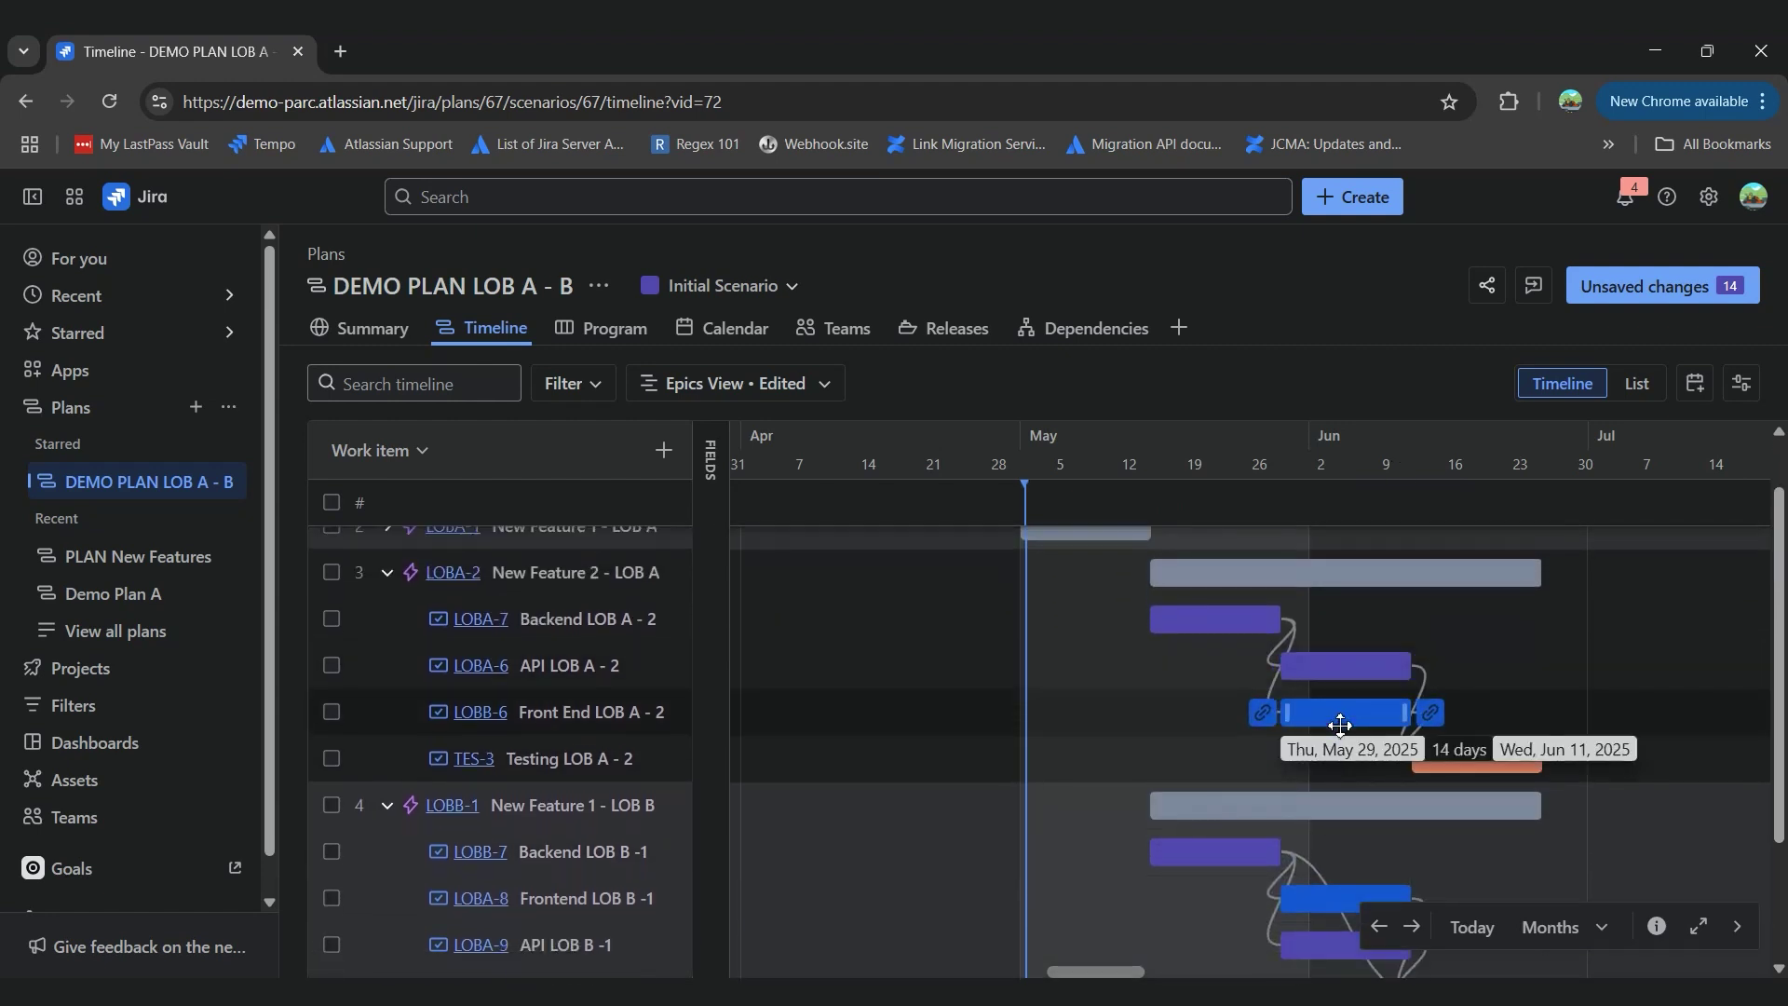
scroll(1341, 724, "down", 1)
scroll(1341, 725, "up", 3)
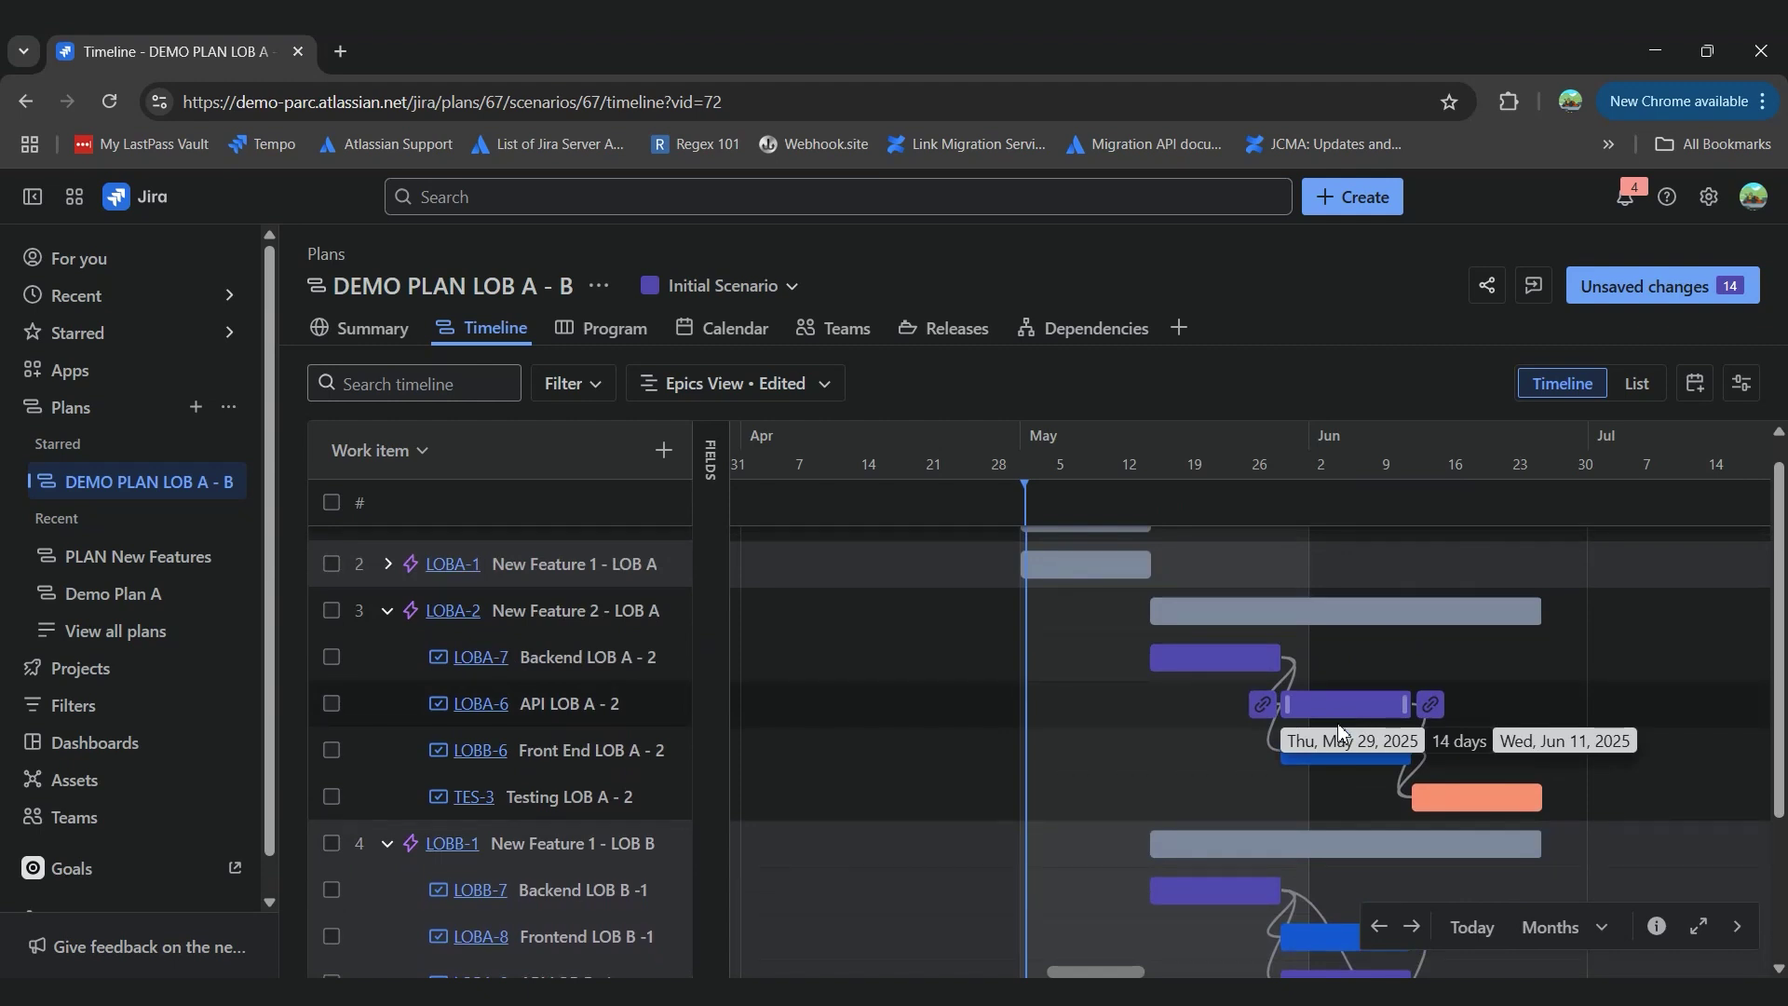
scroll(1338, 727, "down", 1)
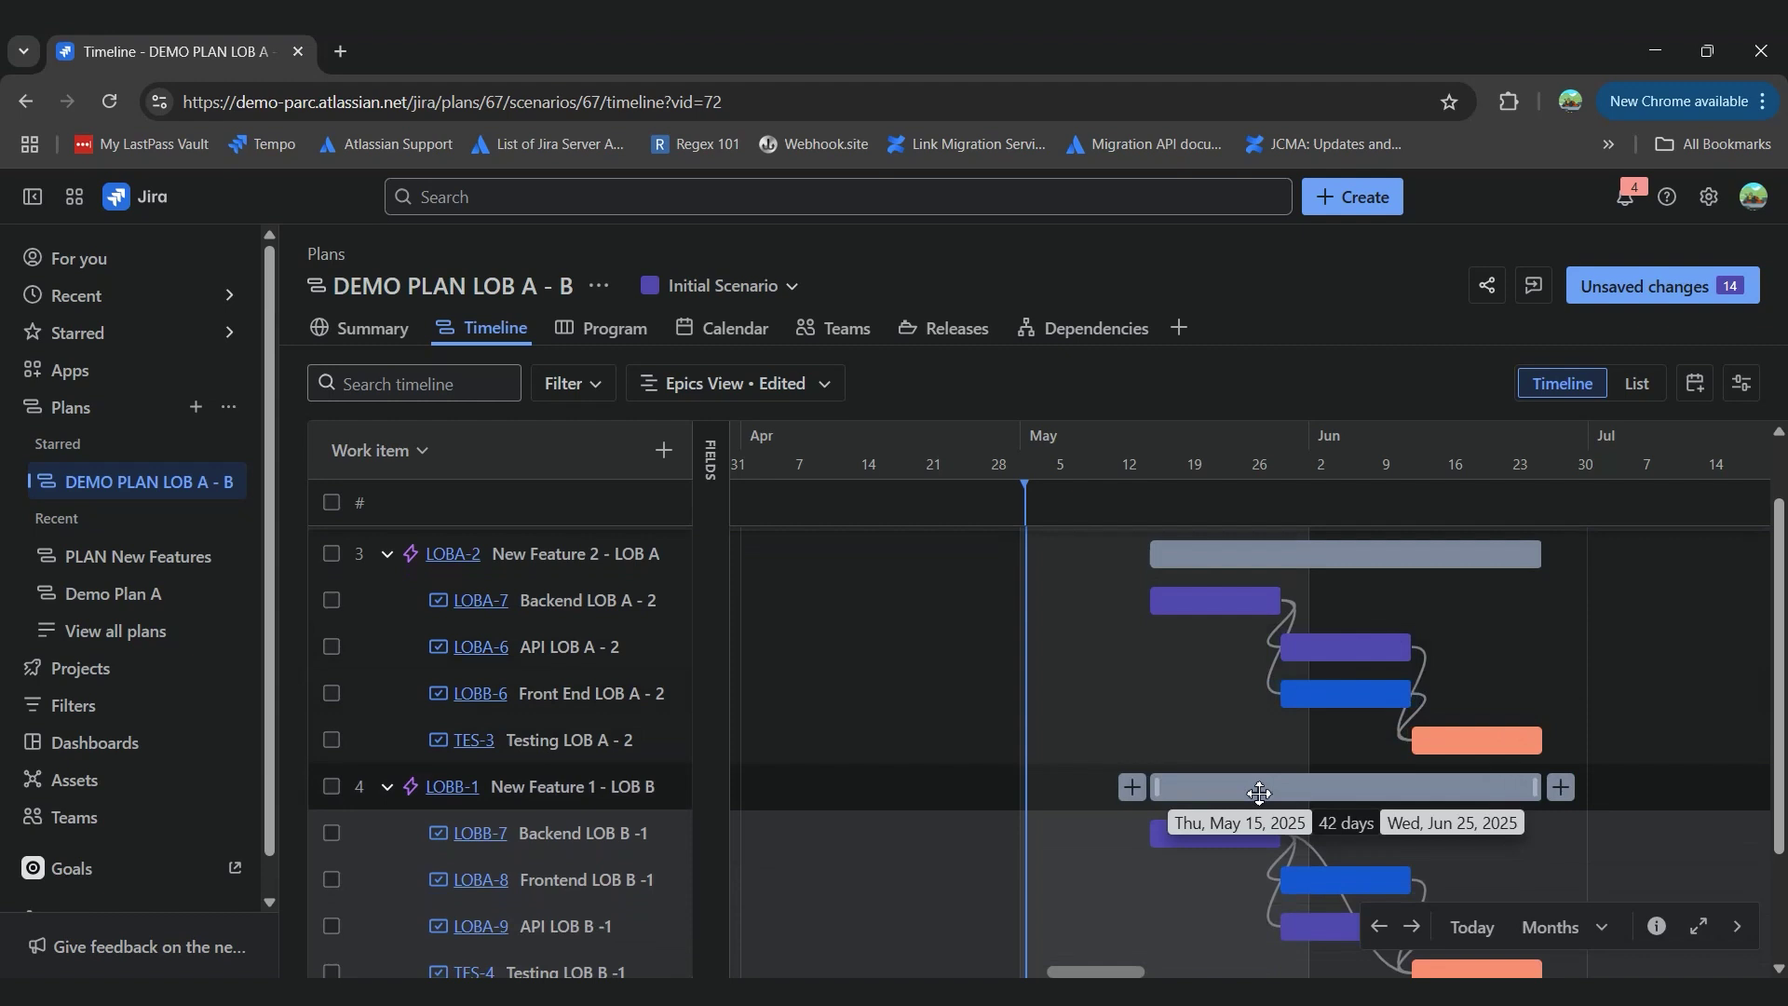
Drag New Feature 1 - LOB B to Jul 01–Aug 11, 2025 and show the date fields
left_click_drag(1260, 791, 1629, 790)
scroll(1628, 790, "right", 3)
scroll(1628, 790, "down", 1)
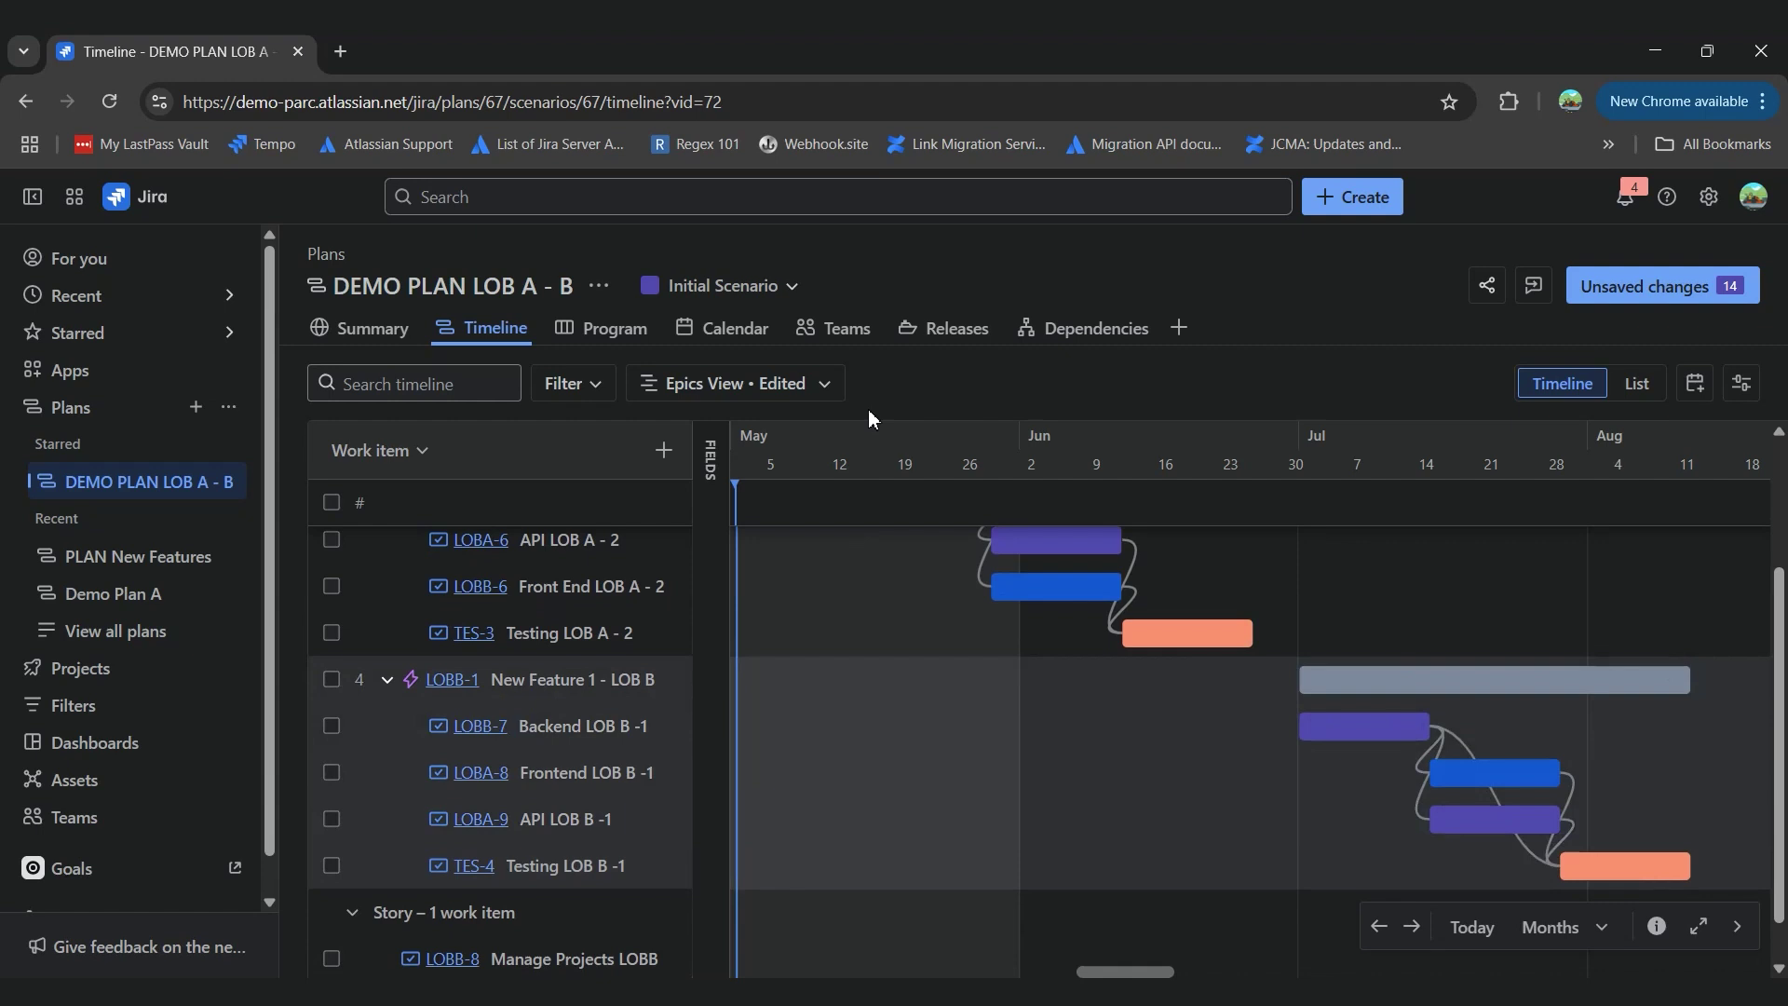
left_click(713, 471)
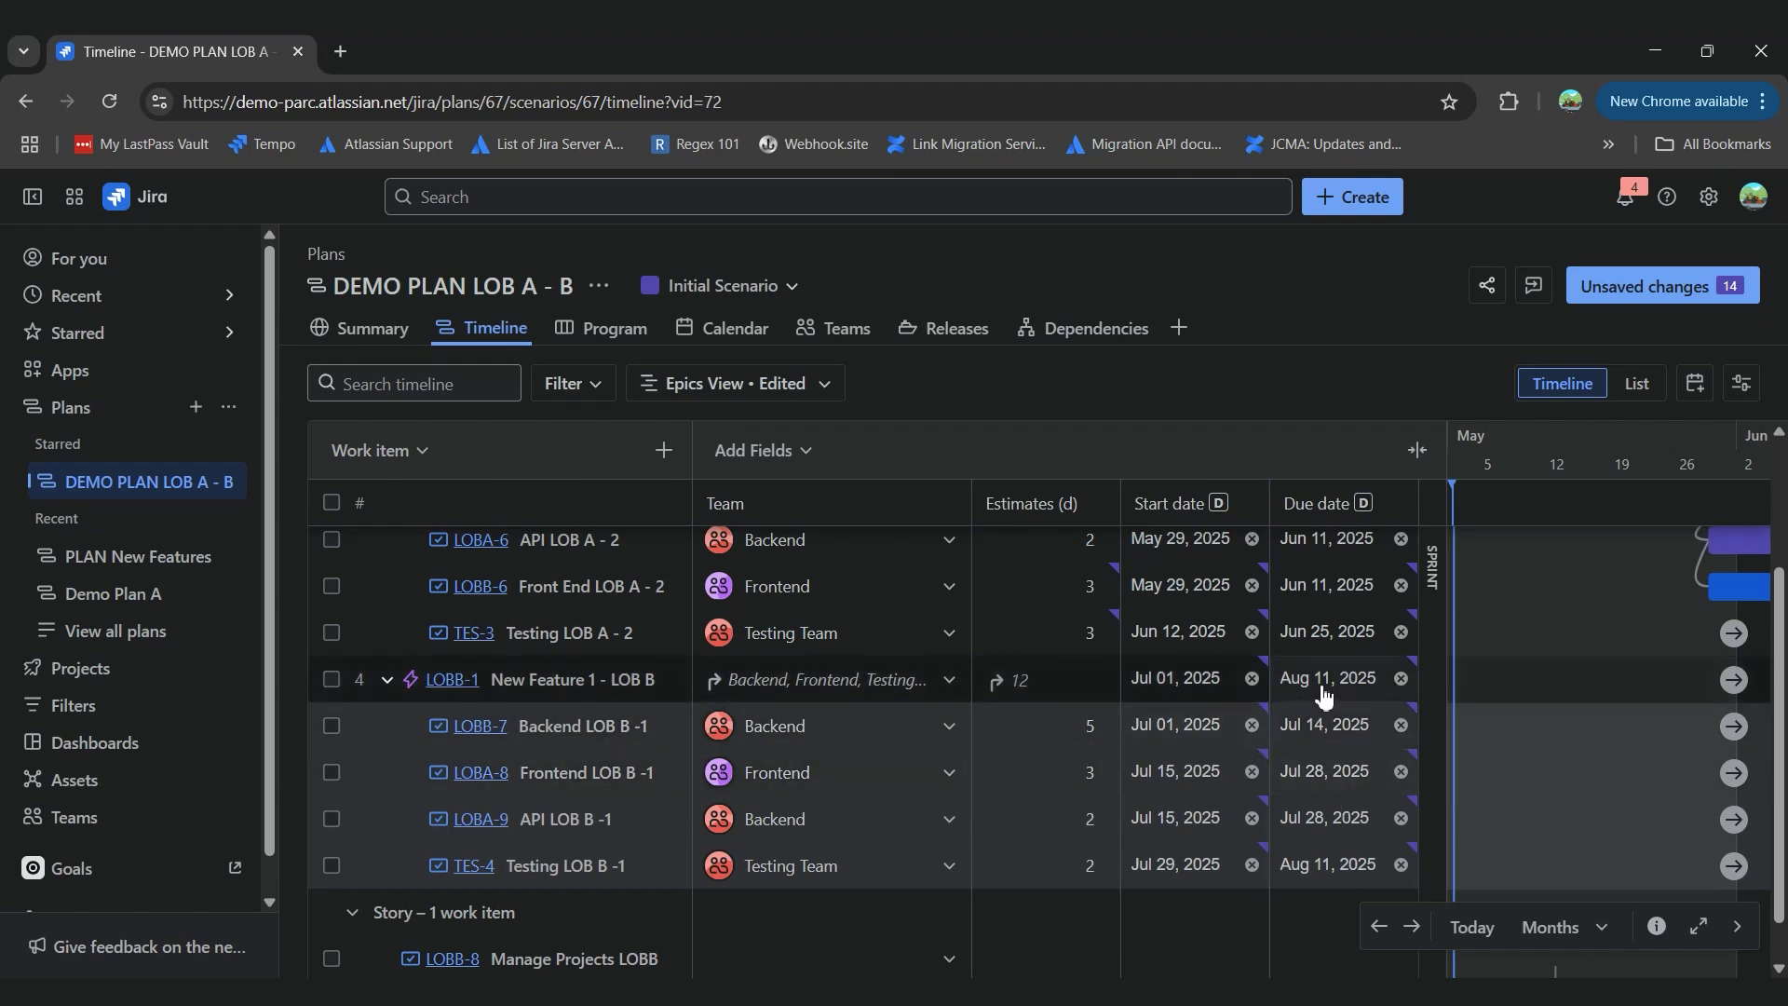
Hide the field columns and switch the plan to the Capacity view
left_click(1417, 450)
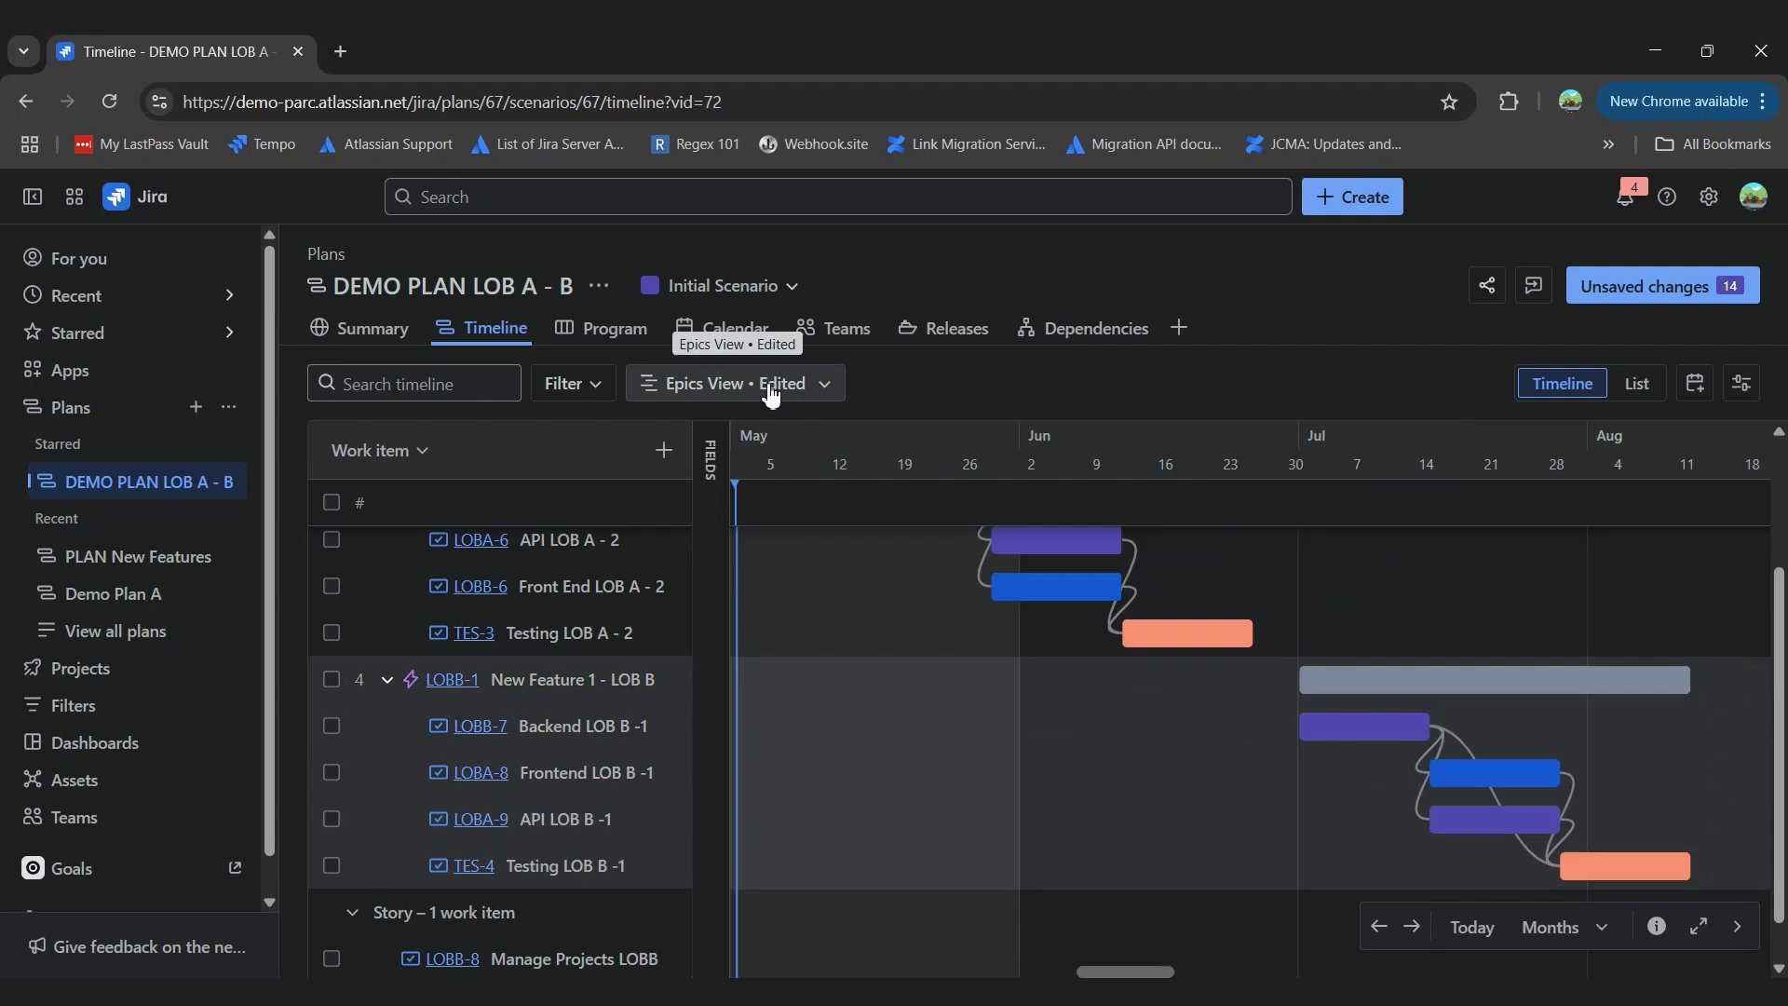
left_click(736, 382)
left_click(758, 643)
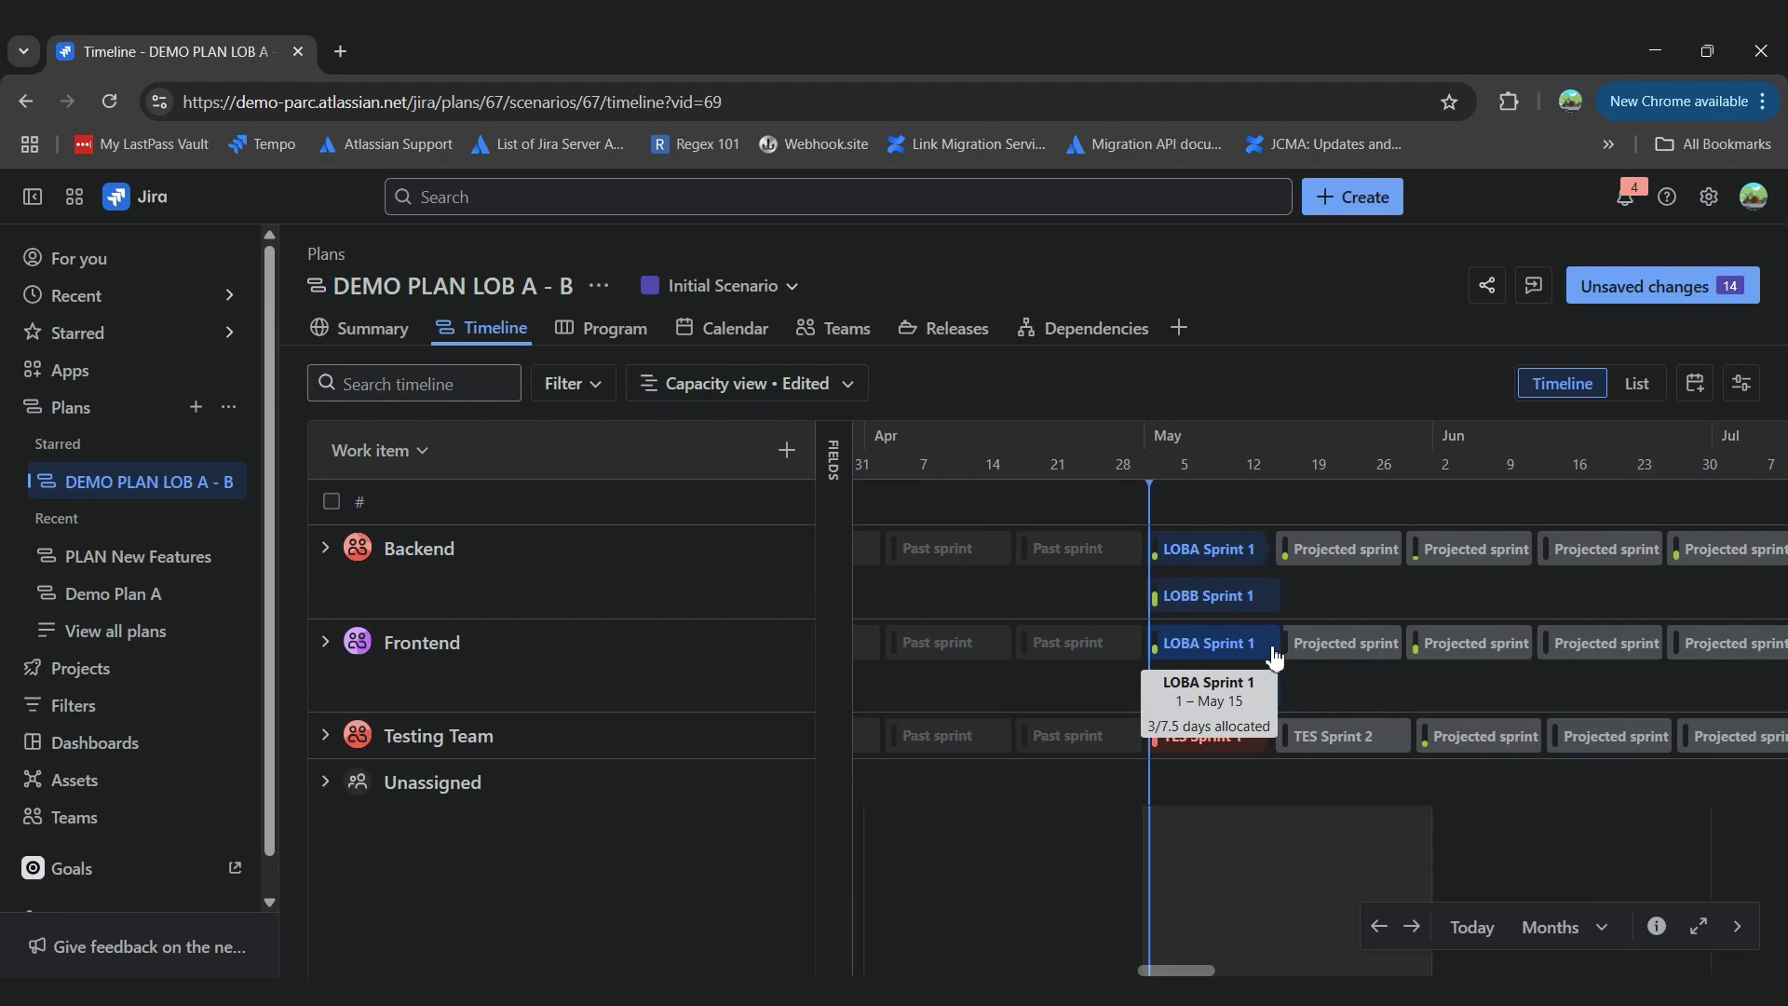
scroll(1448, 684, "right", 3)
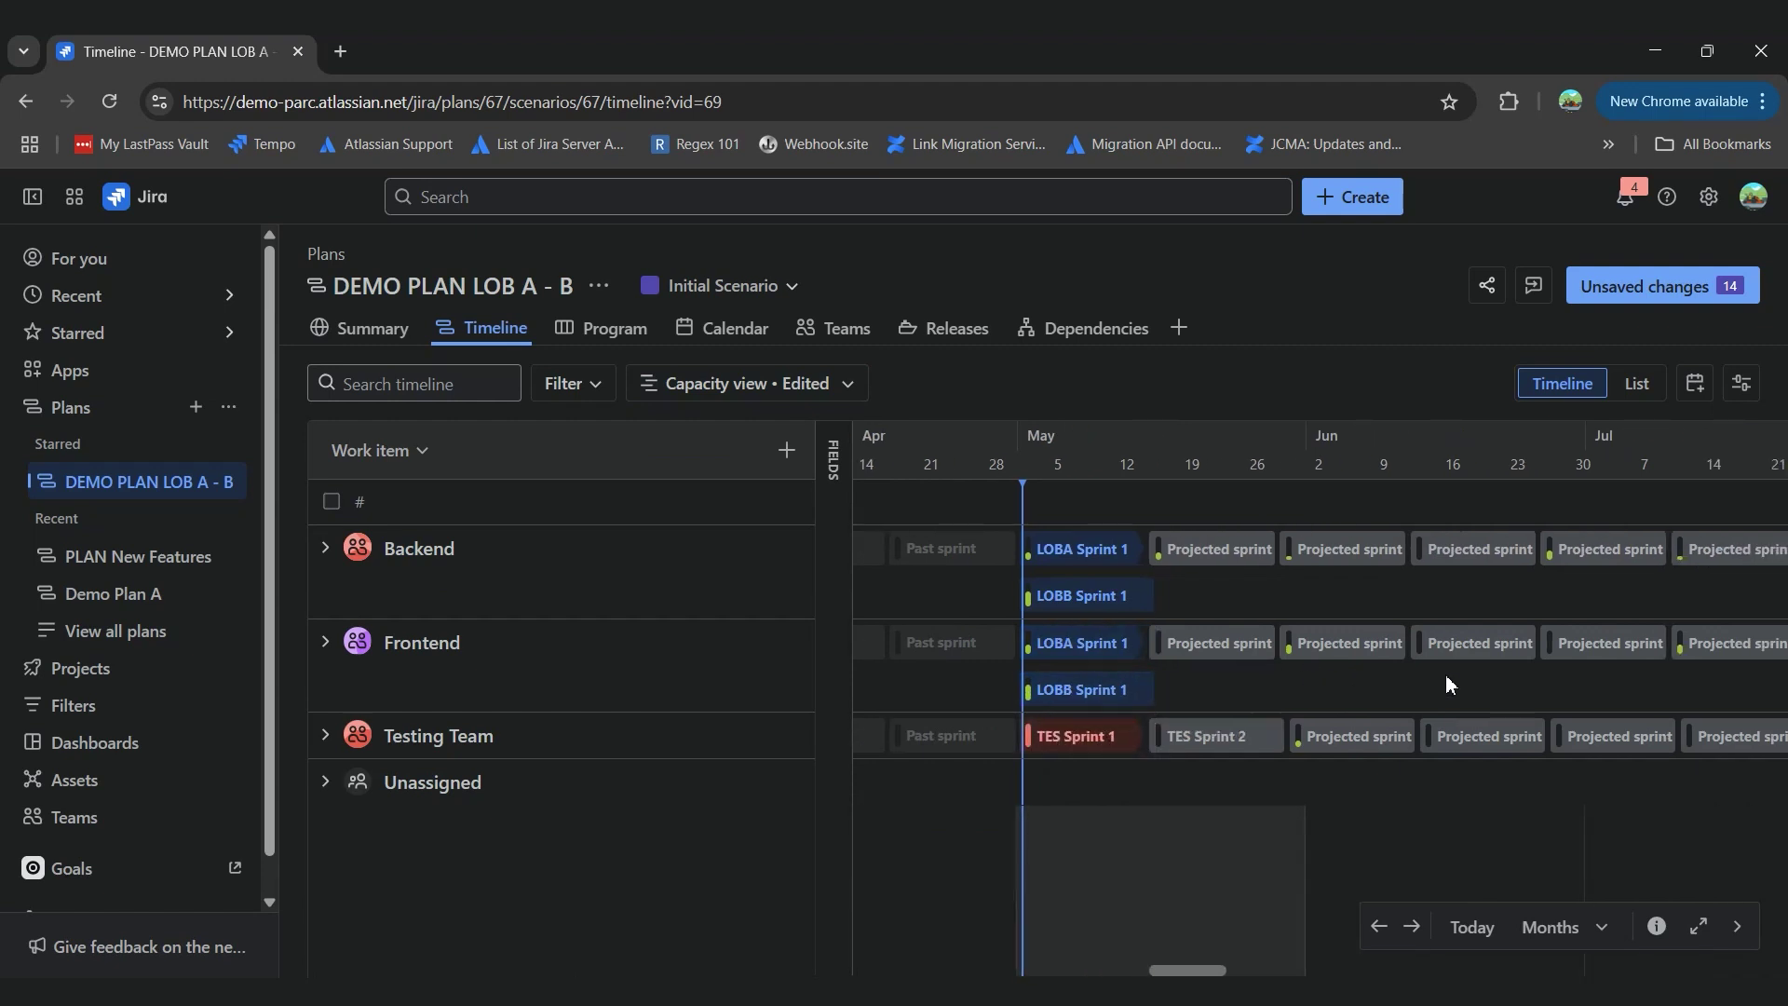
scroll(1448, 683, "right", 3)
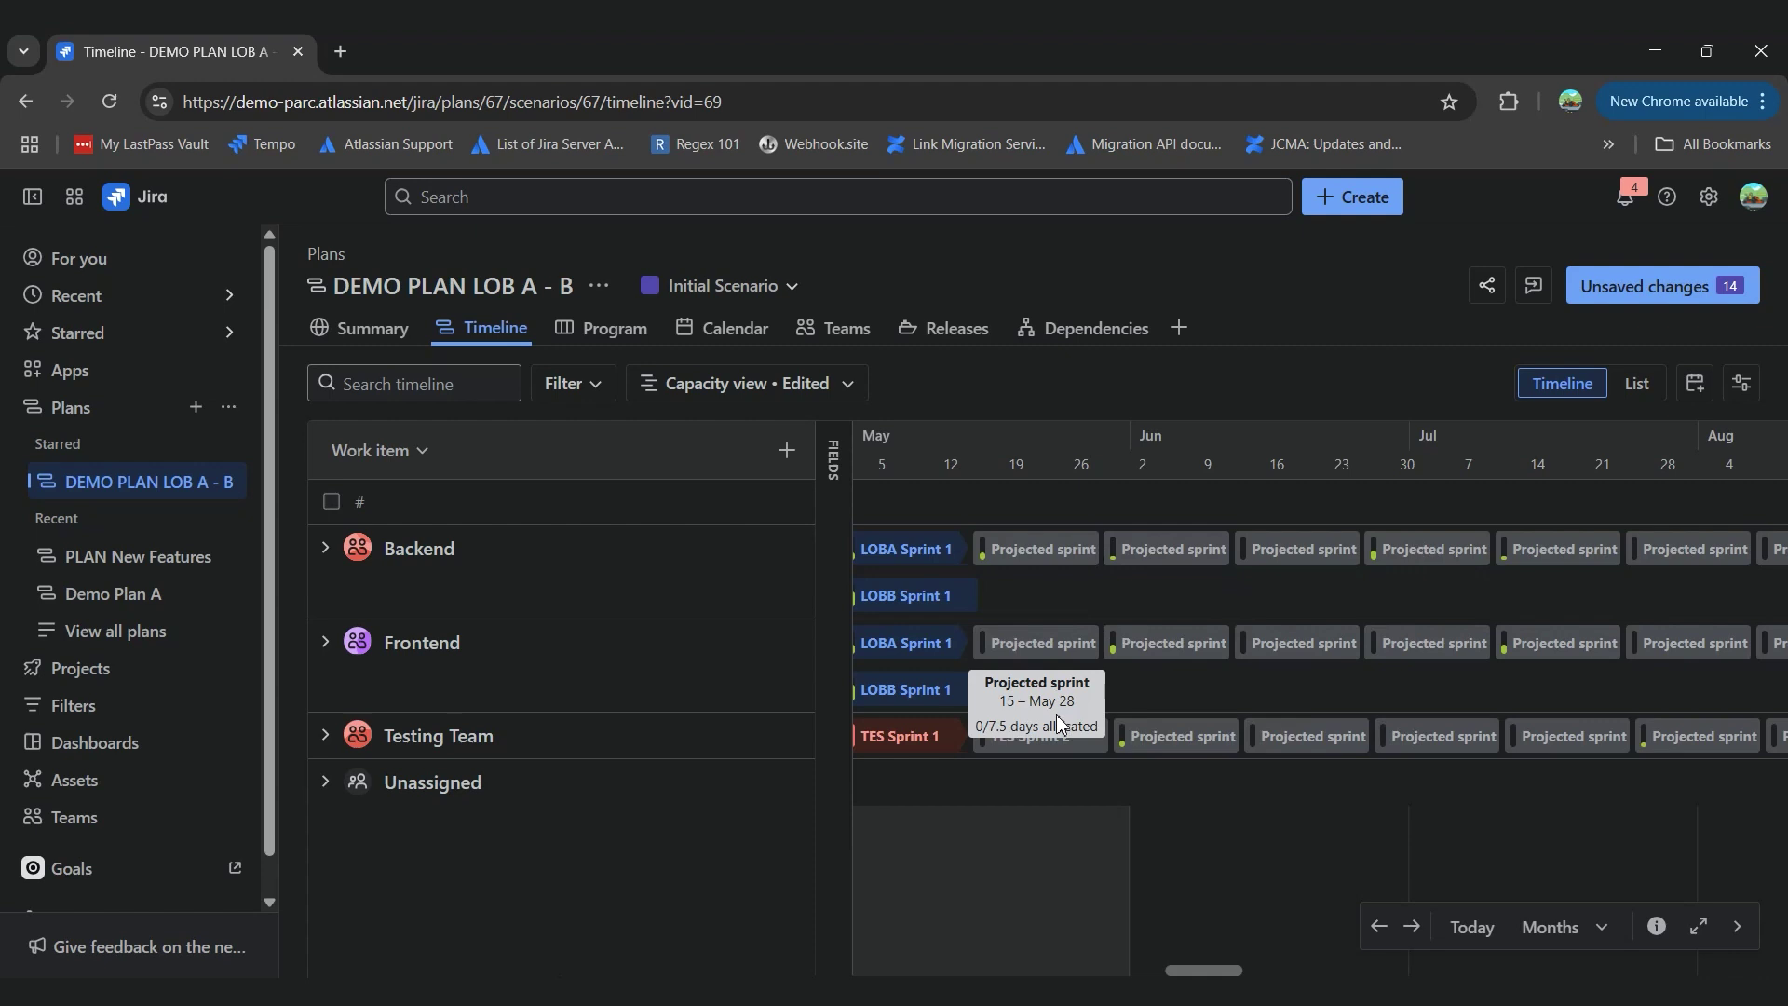
scroll(1048, 754, "left", 2)
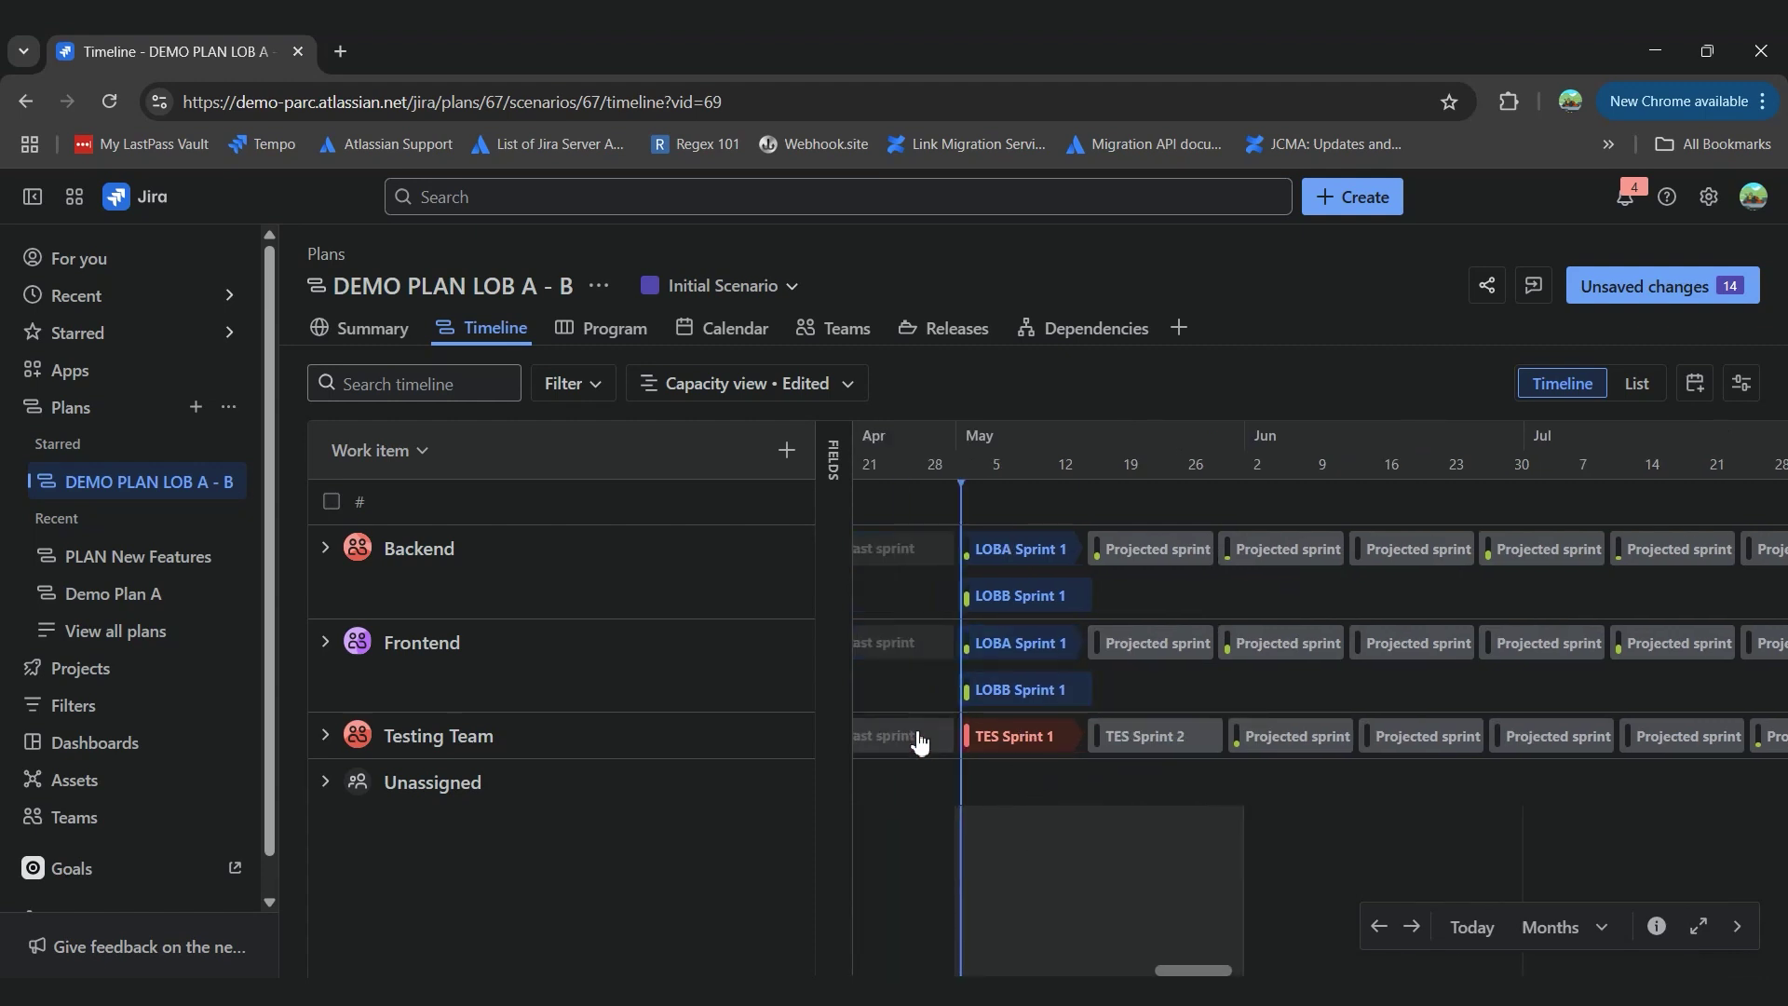
Expand Testing Team and move LOB B - 2 - Testing to May 19–25, 2025
left_click(332, 738)
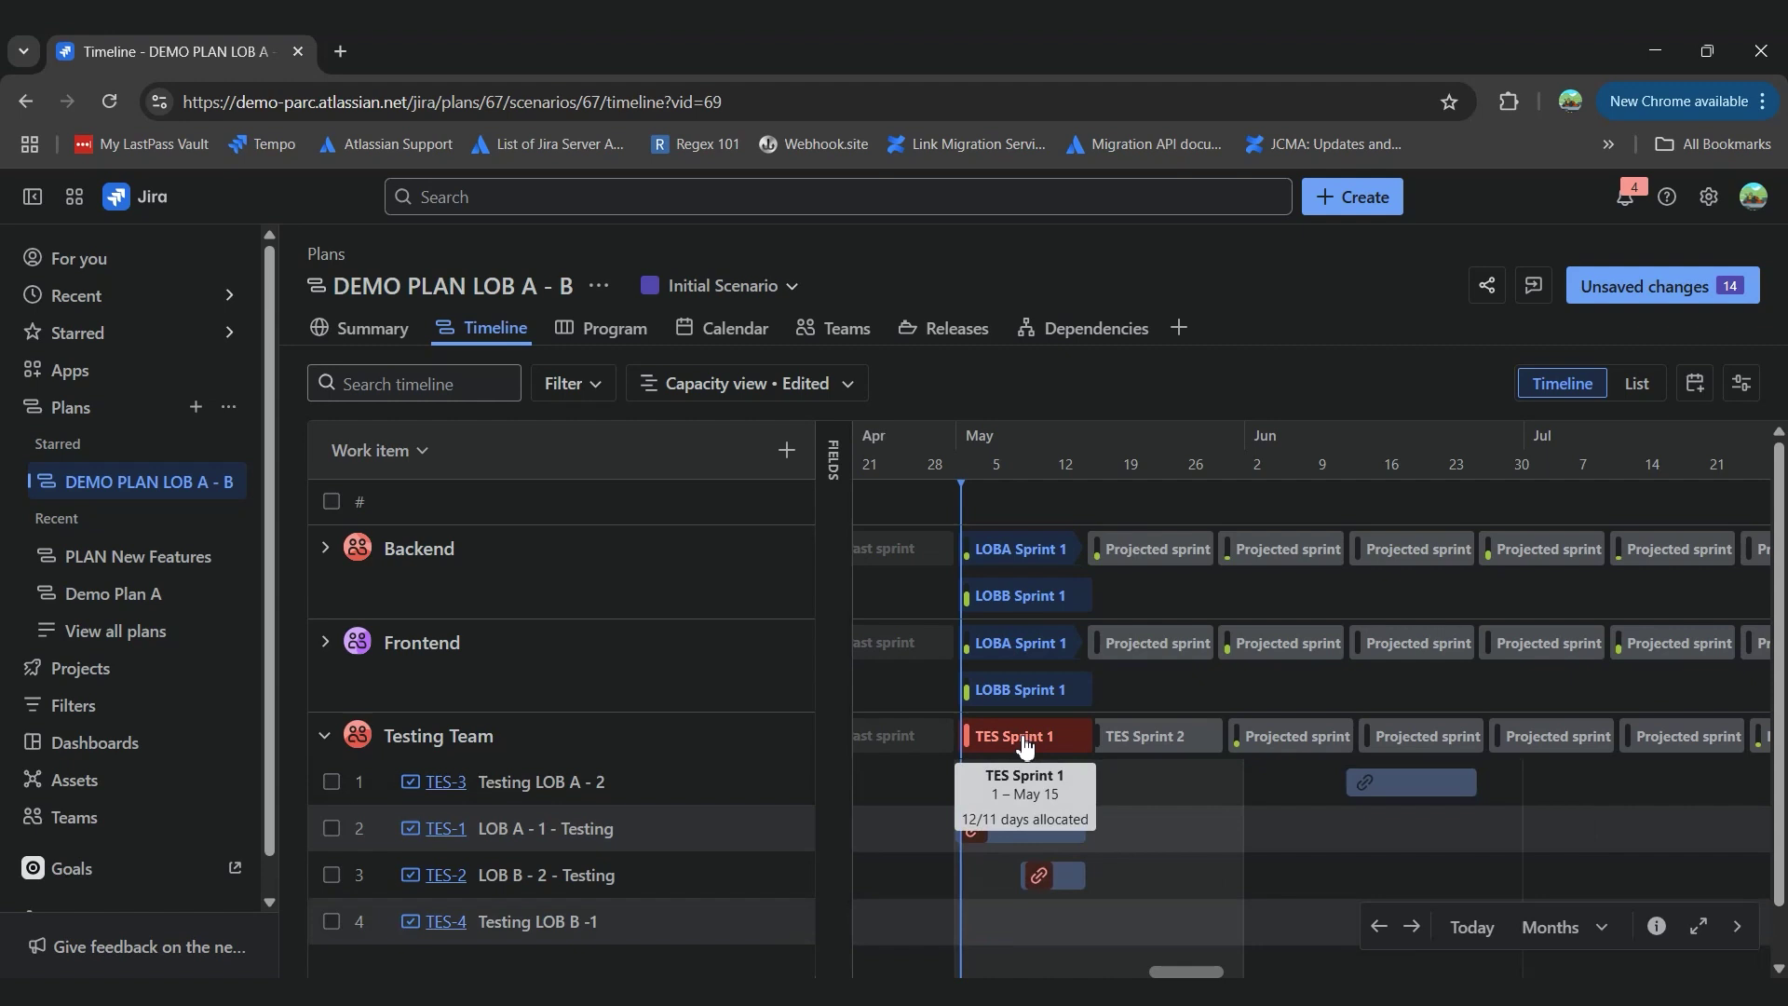
mouse_move(1052, 876)
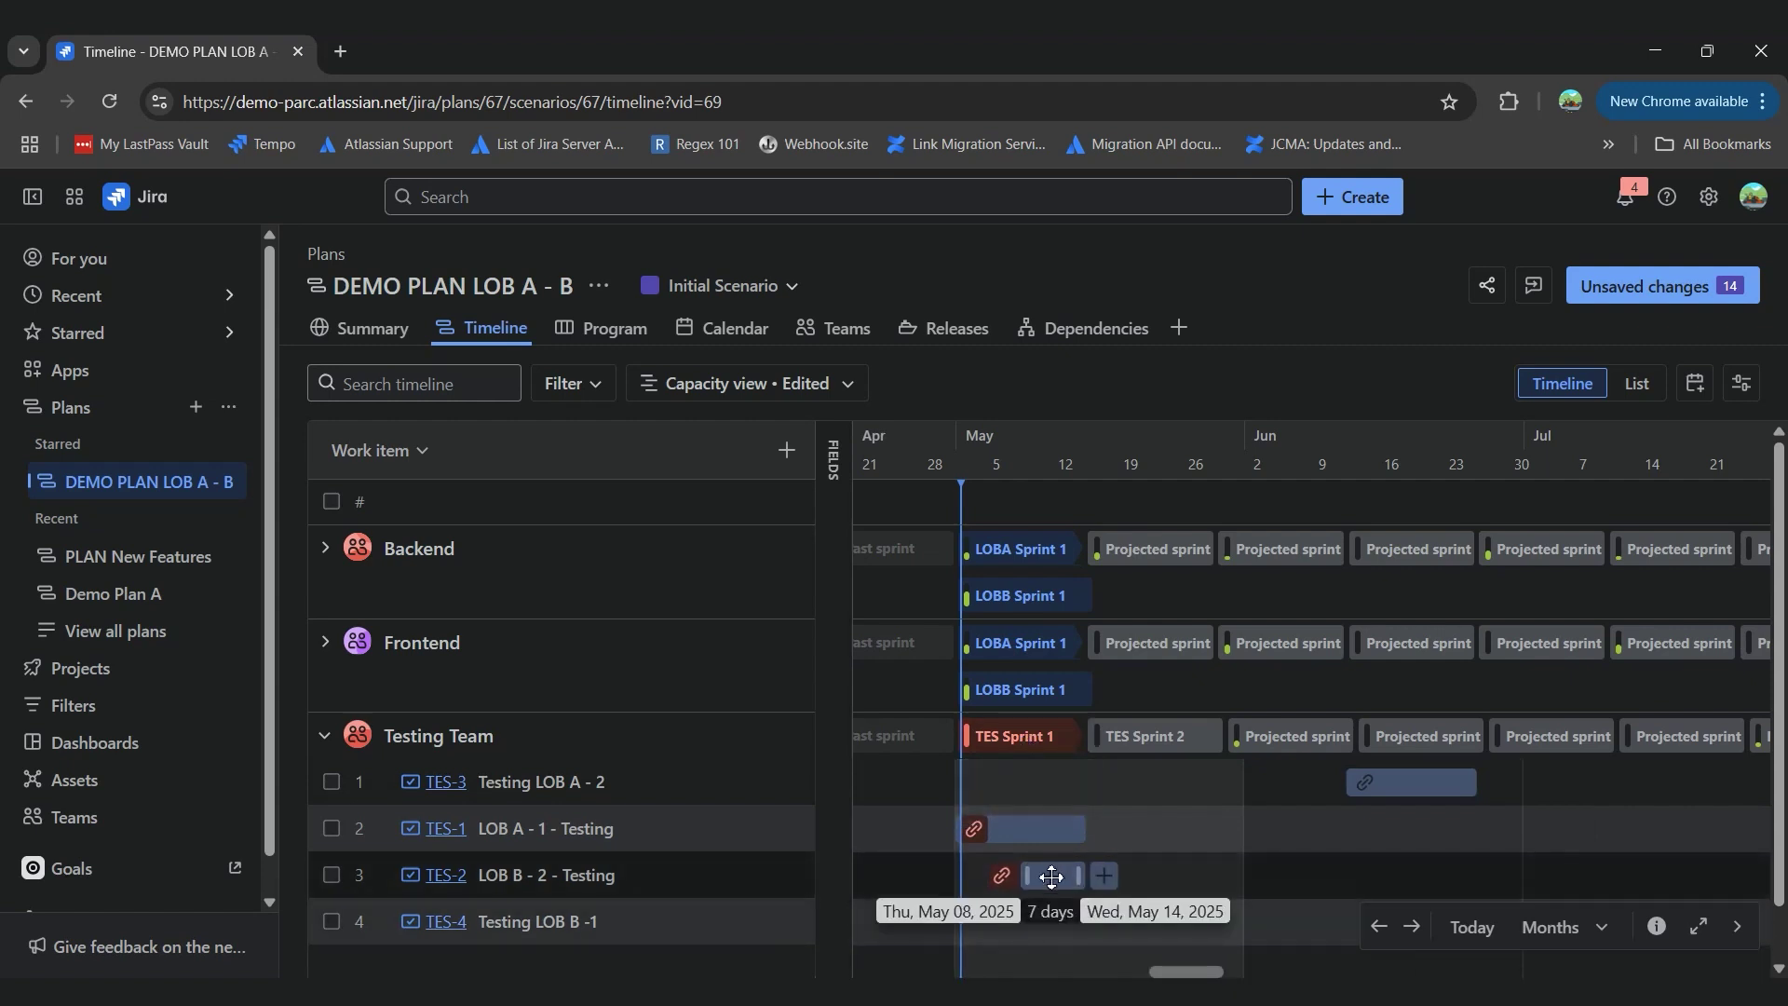
left_click_drag(1053, 876, 1152, 883)
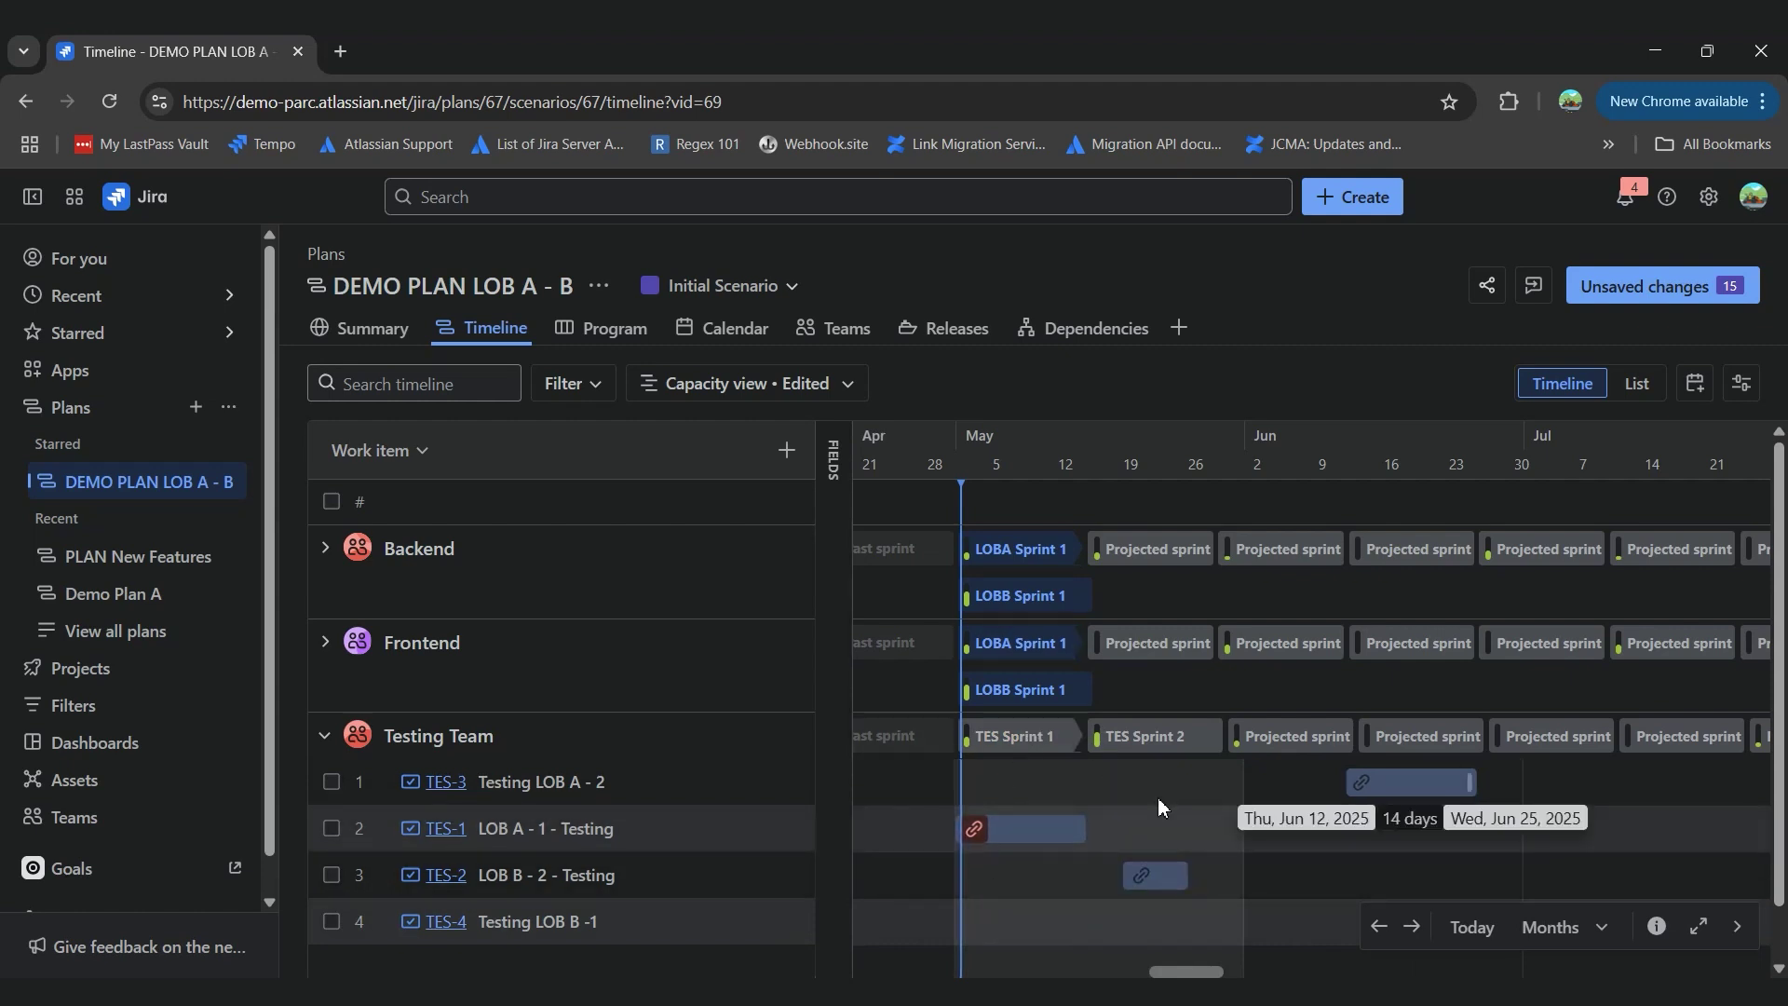
mouse_move(1001, 746)
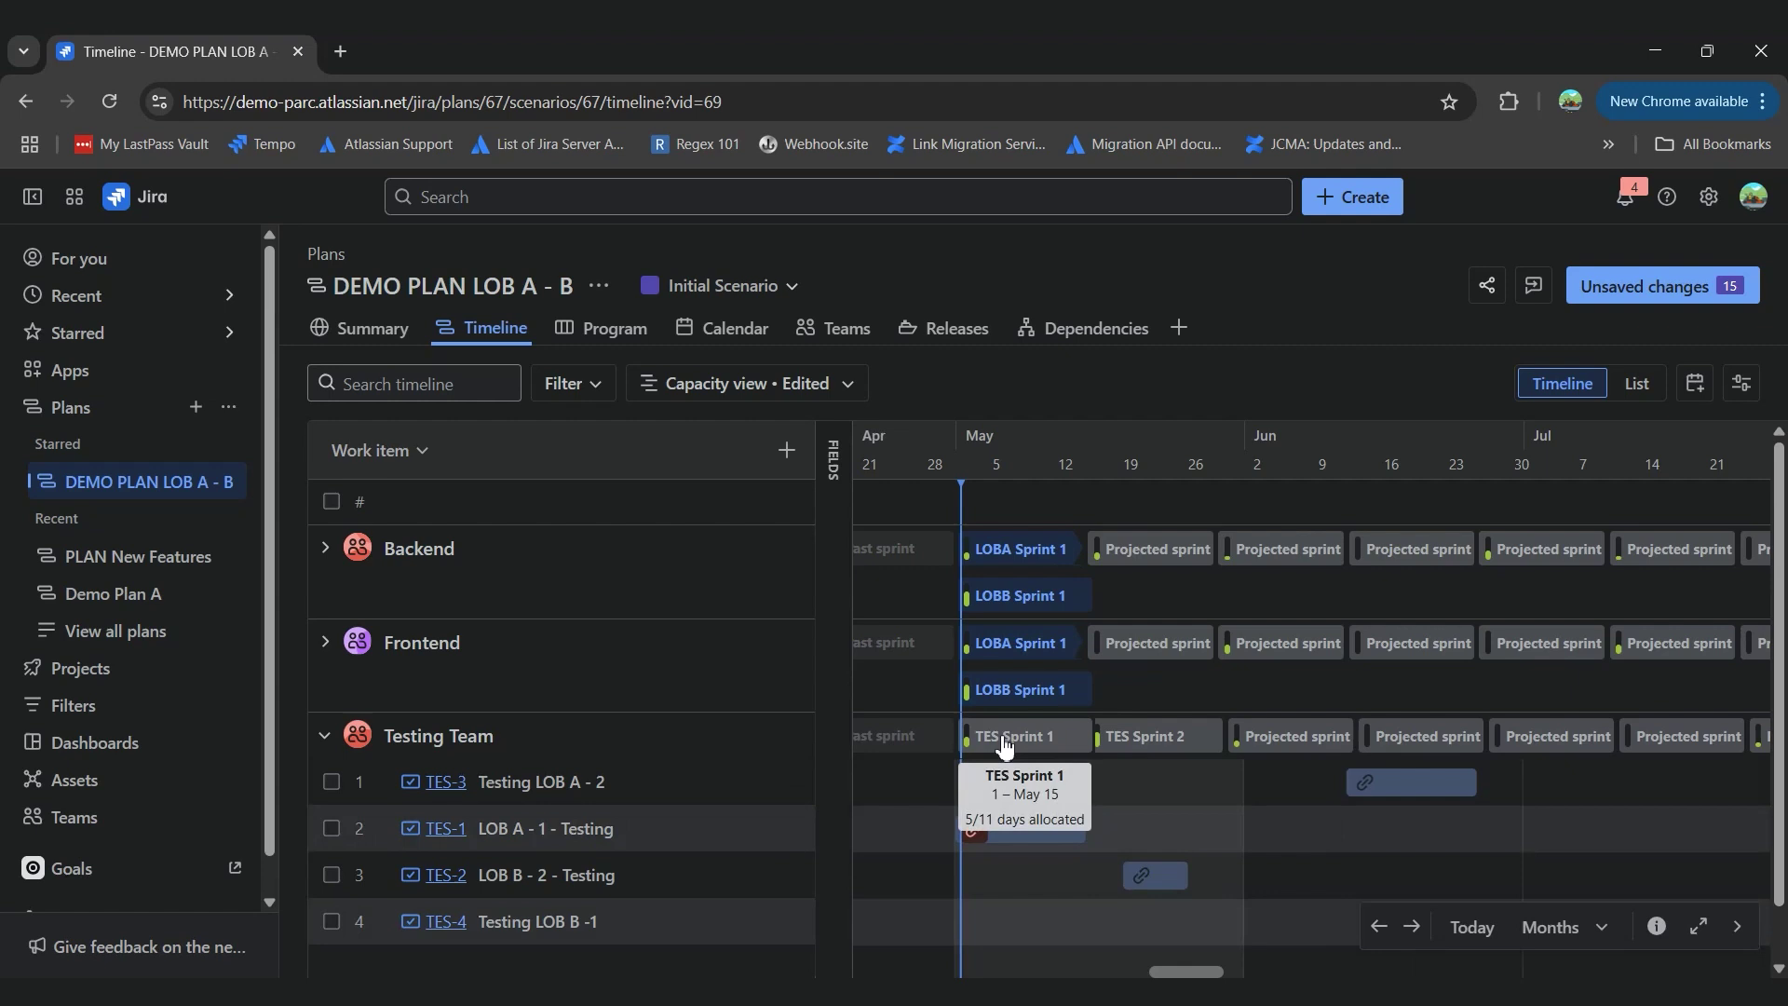
Collapse the Testing Team and review the list of 15 unsaved plan changes
left_click(326, 737)
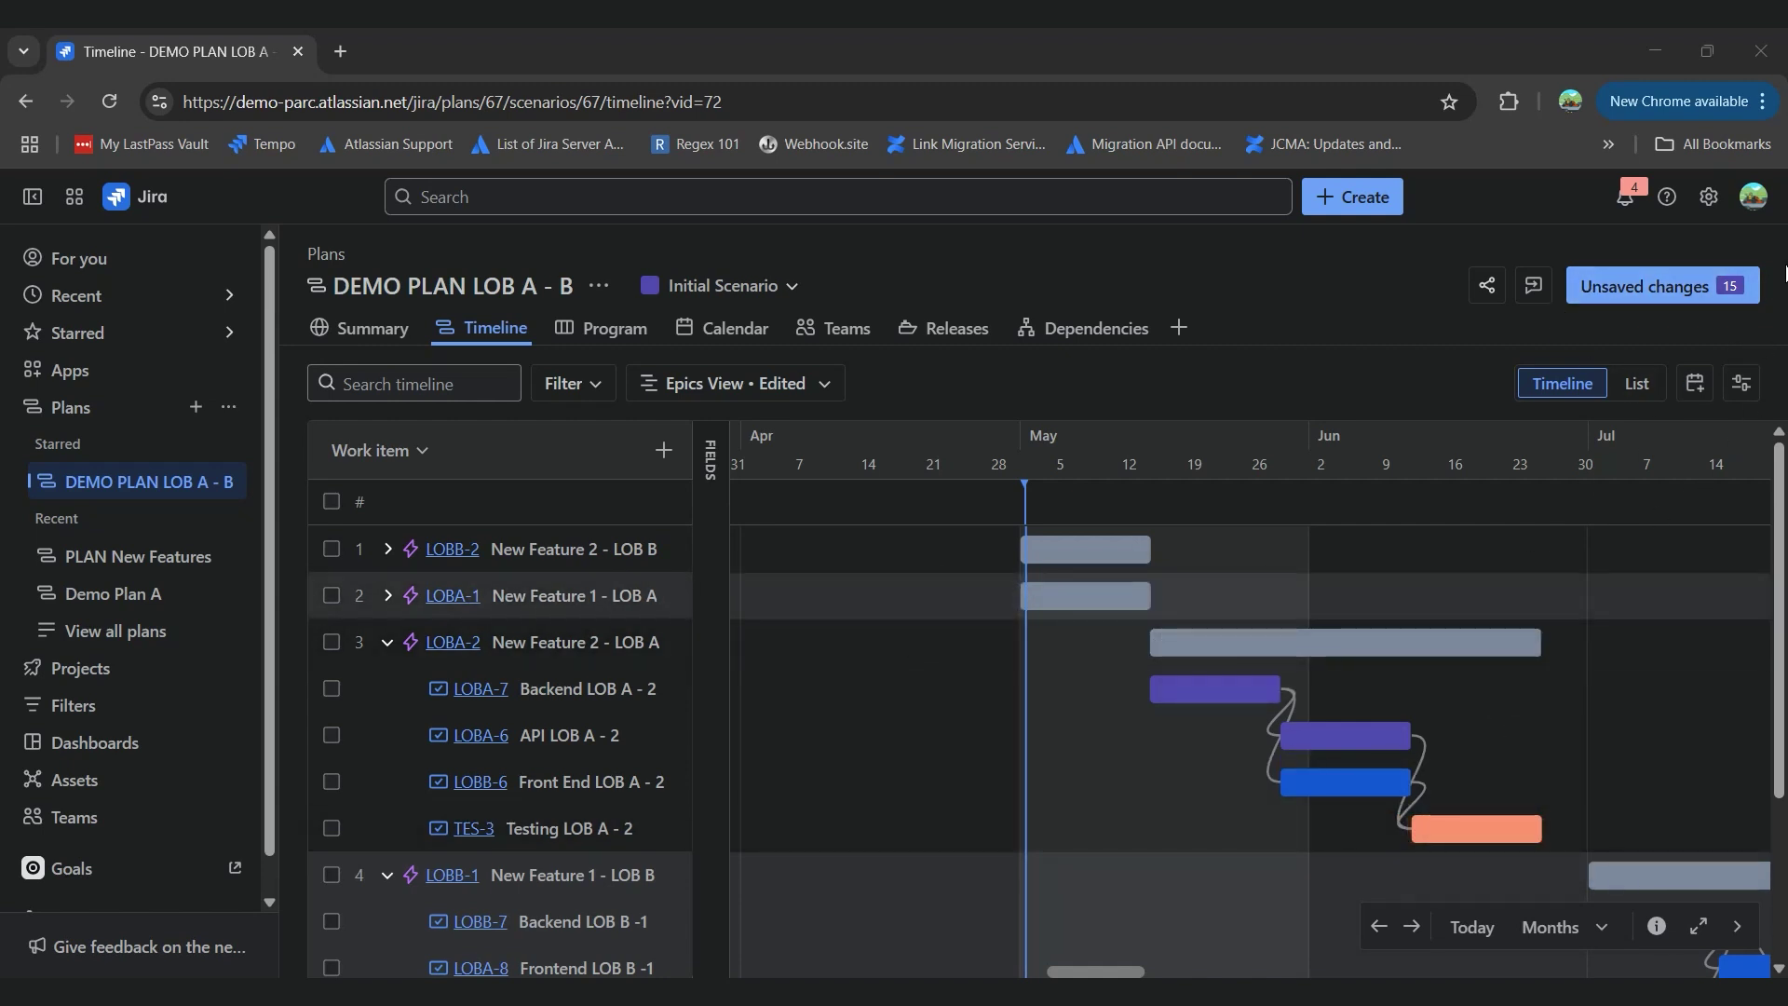
left_click(1654, 290)
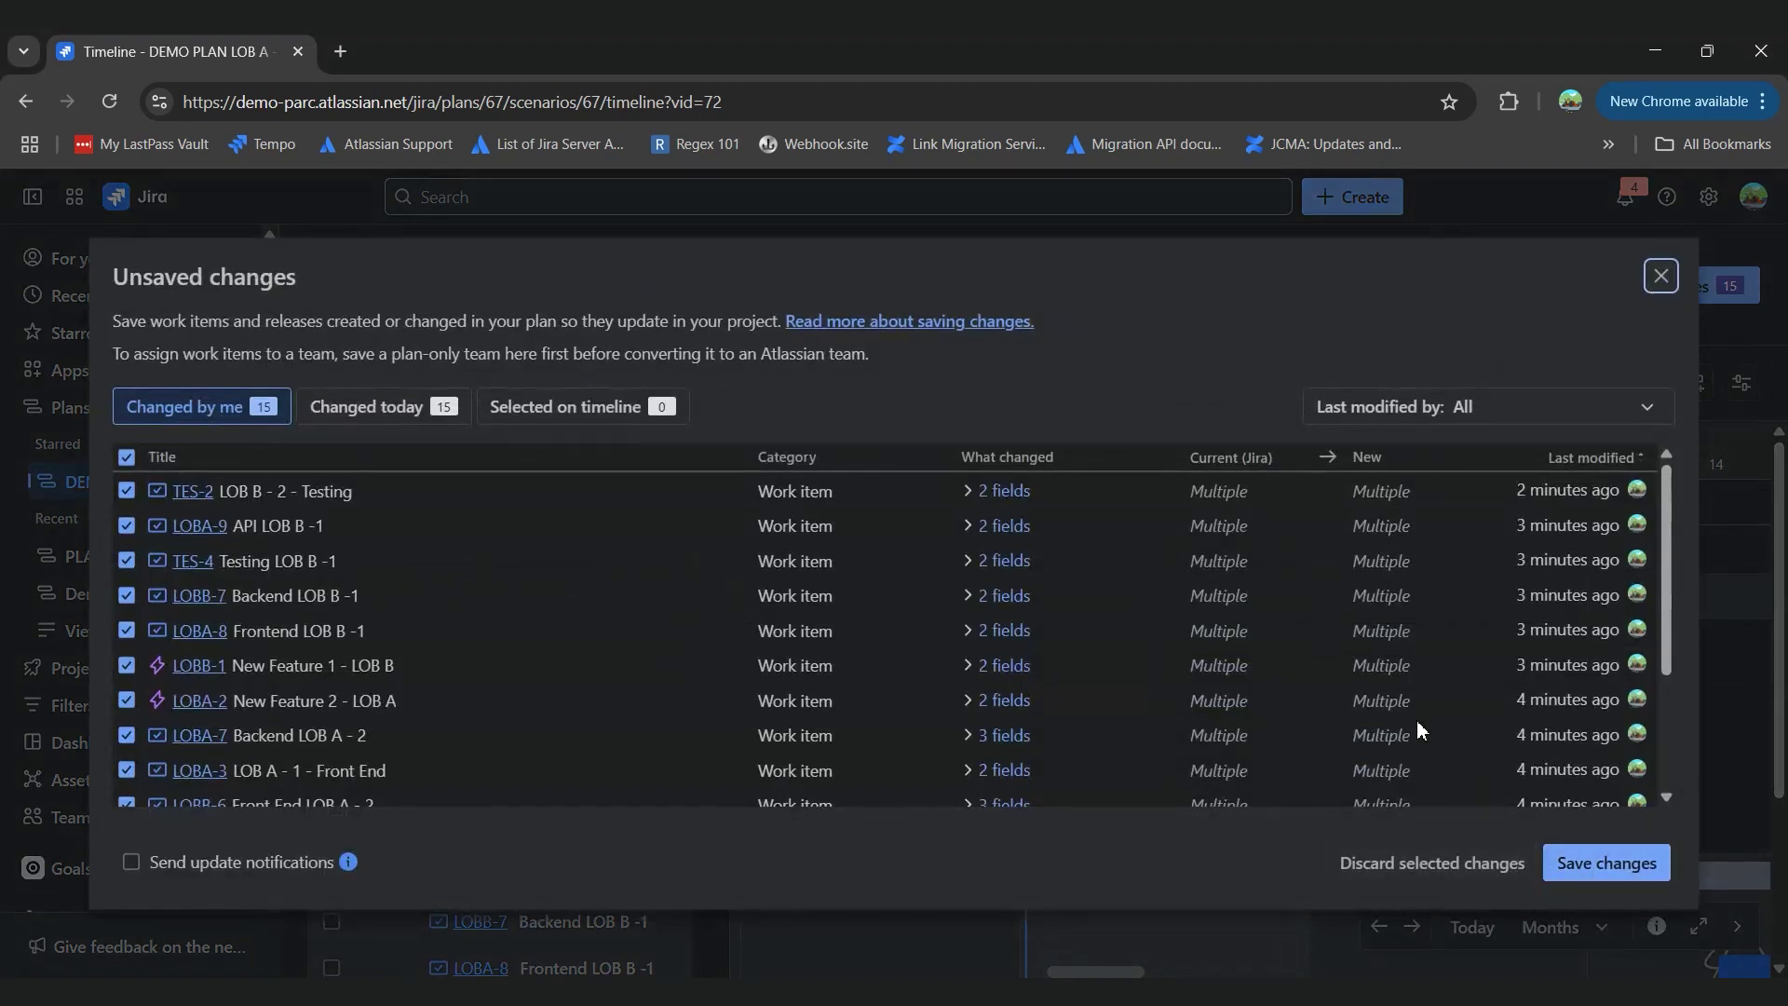
left_click(1662, 276)
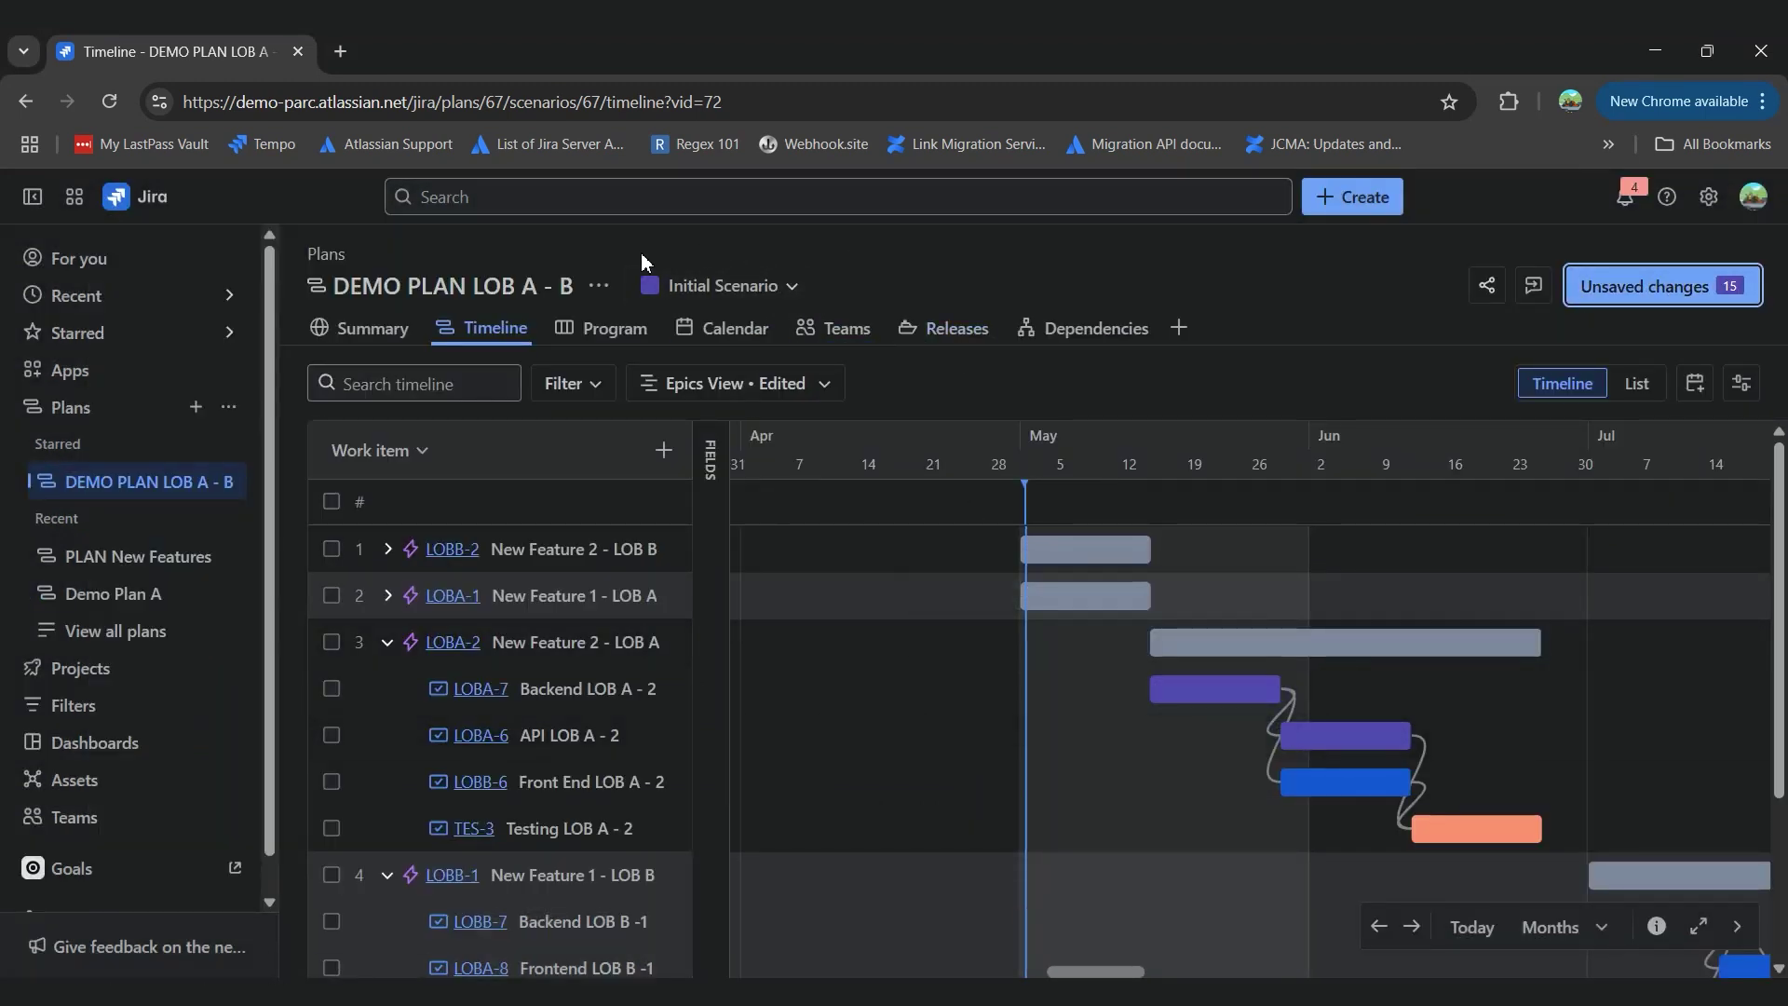
left_click(713, 465)
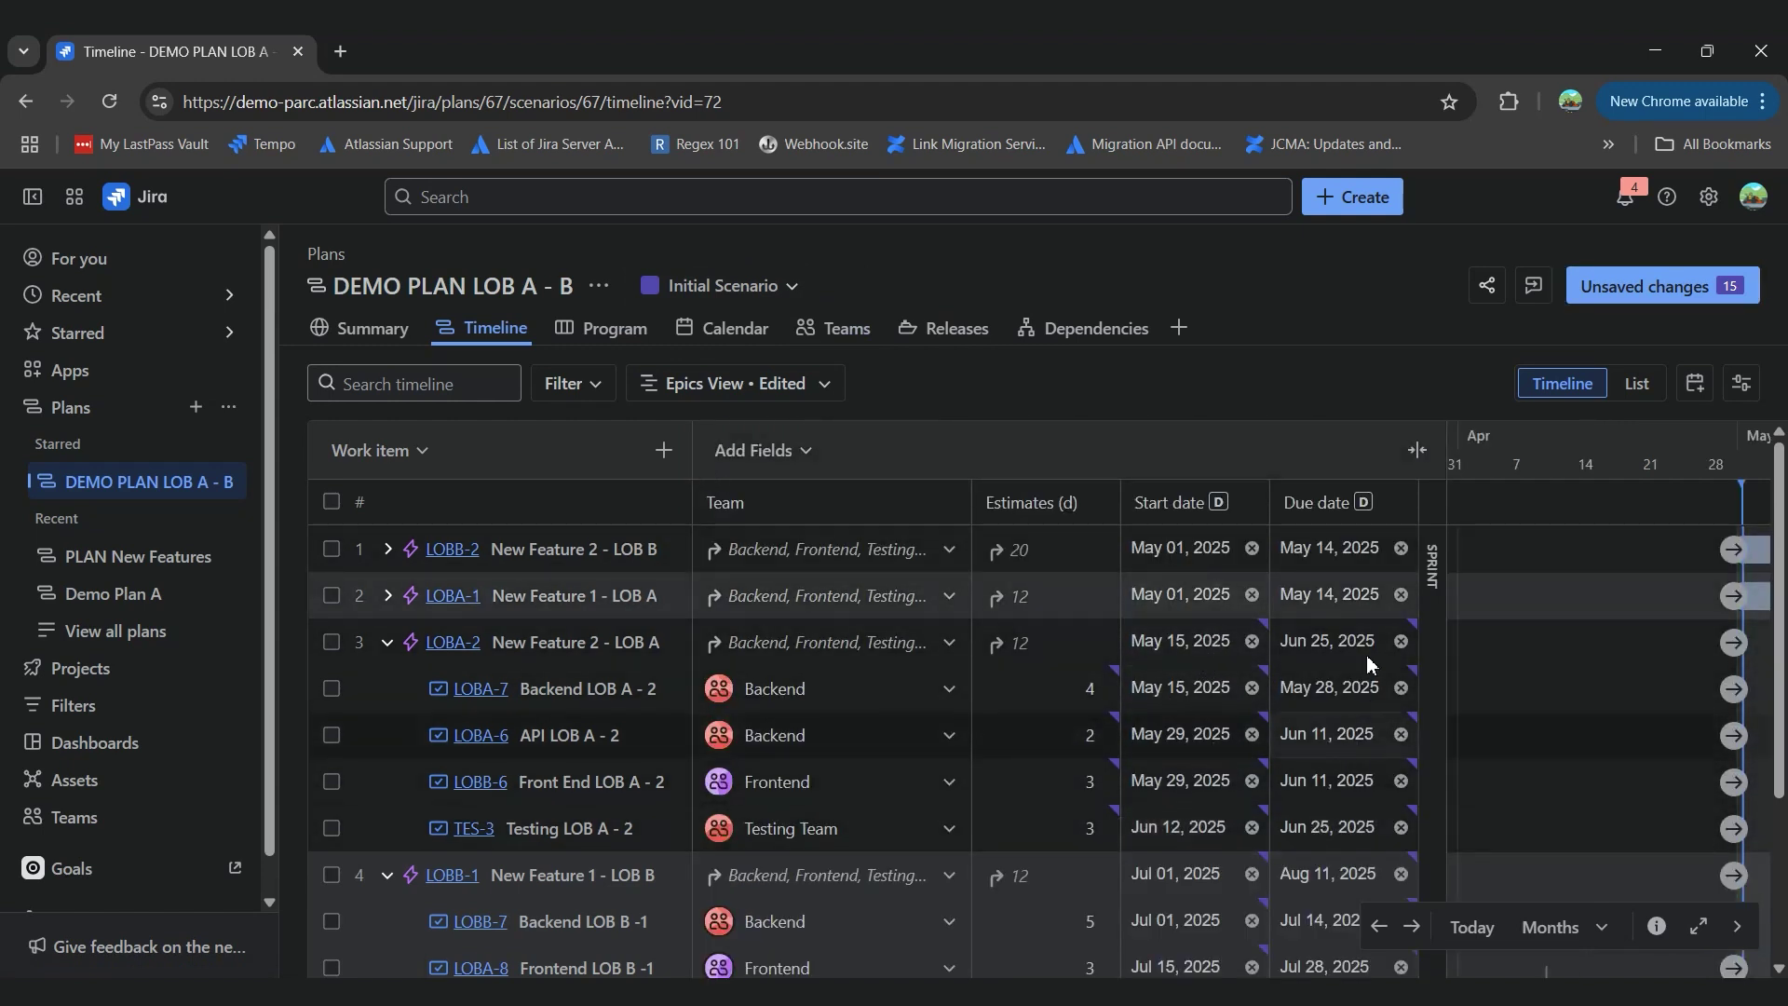
scroll(1099, 745, "down", 3)
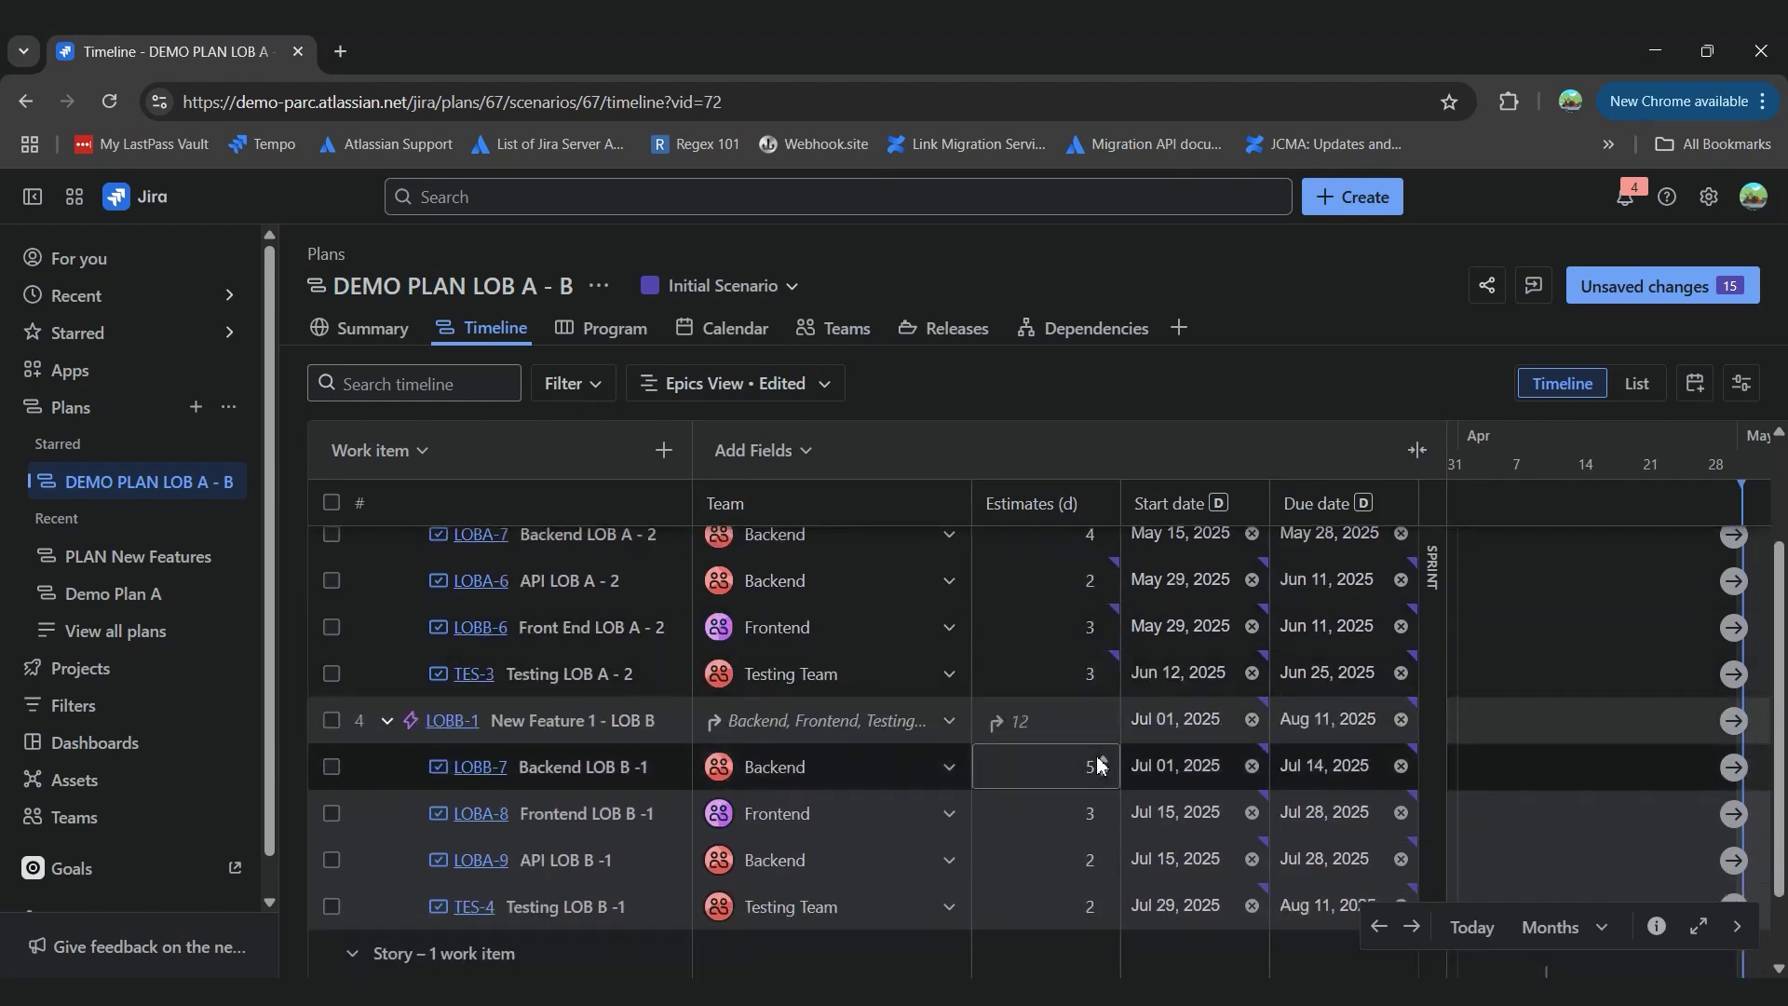
scroll(1099, 763, "up", 2)
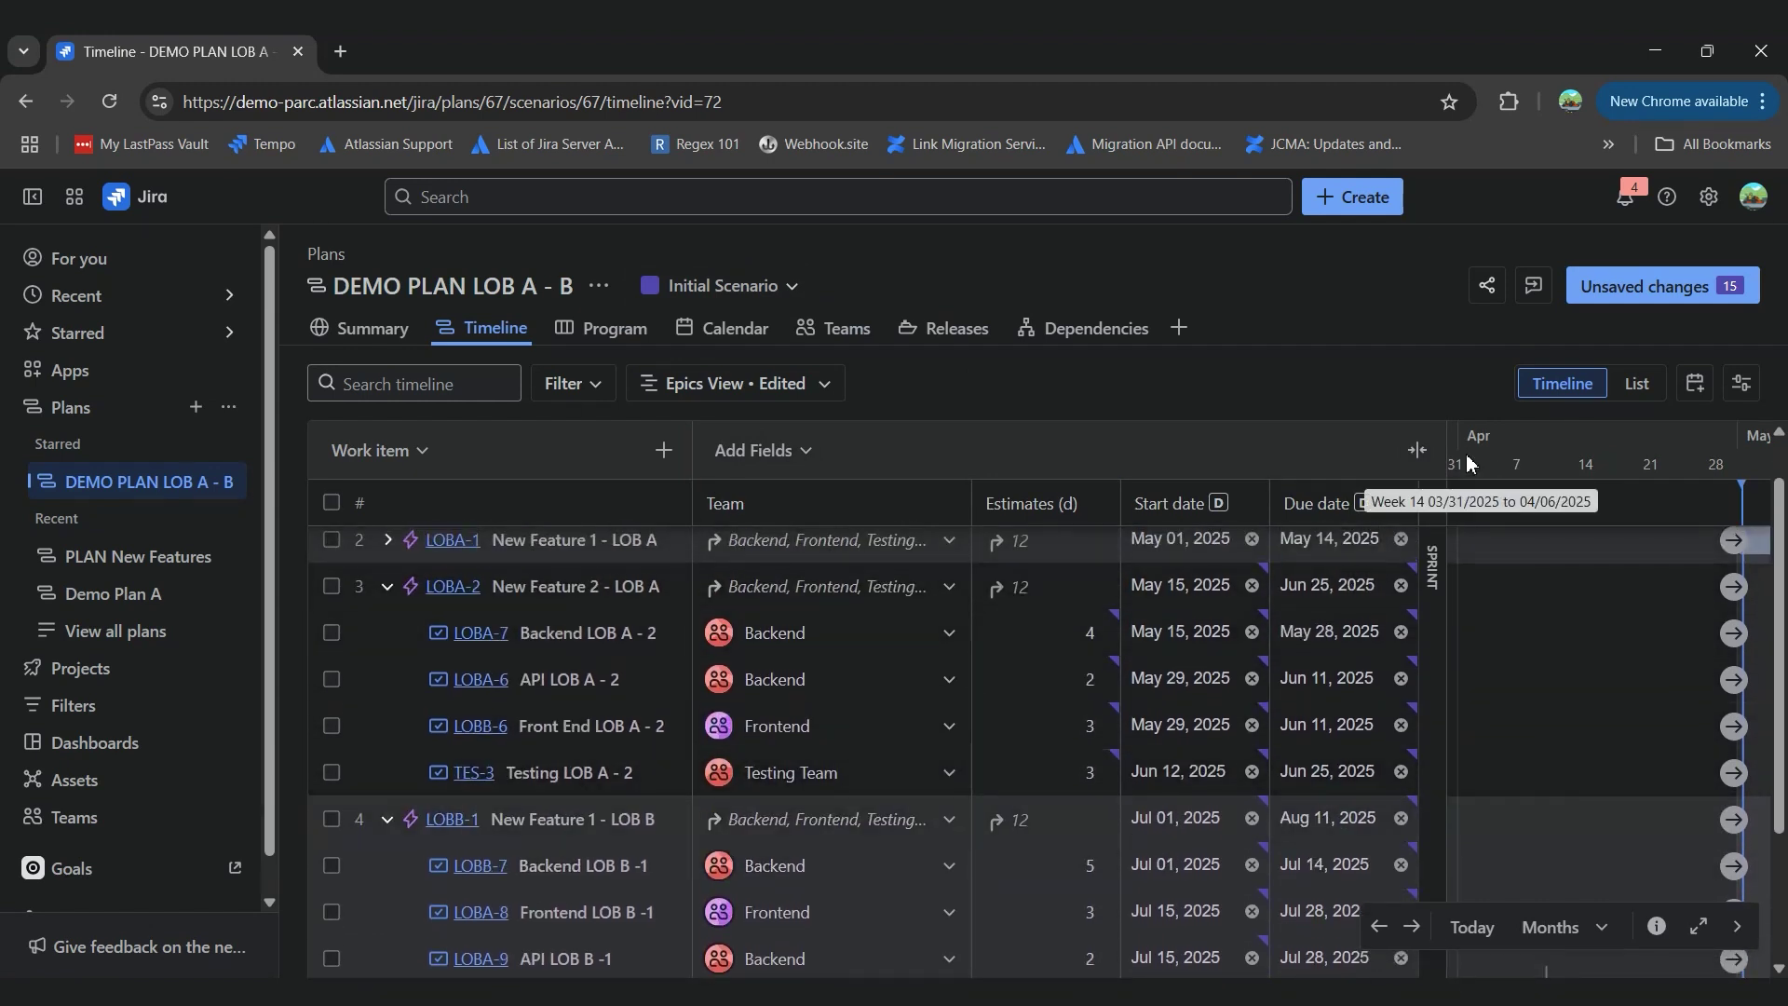
left_click(1413, 455)
scroll(1273, 740, "down", 4)
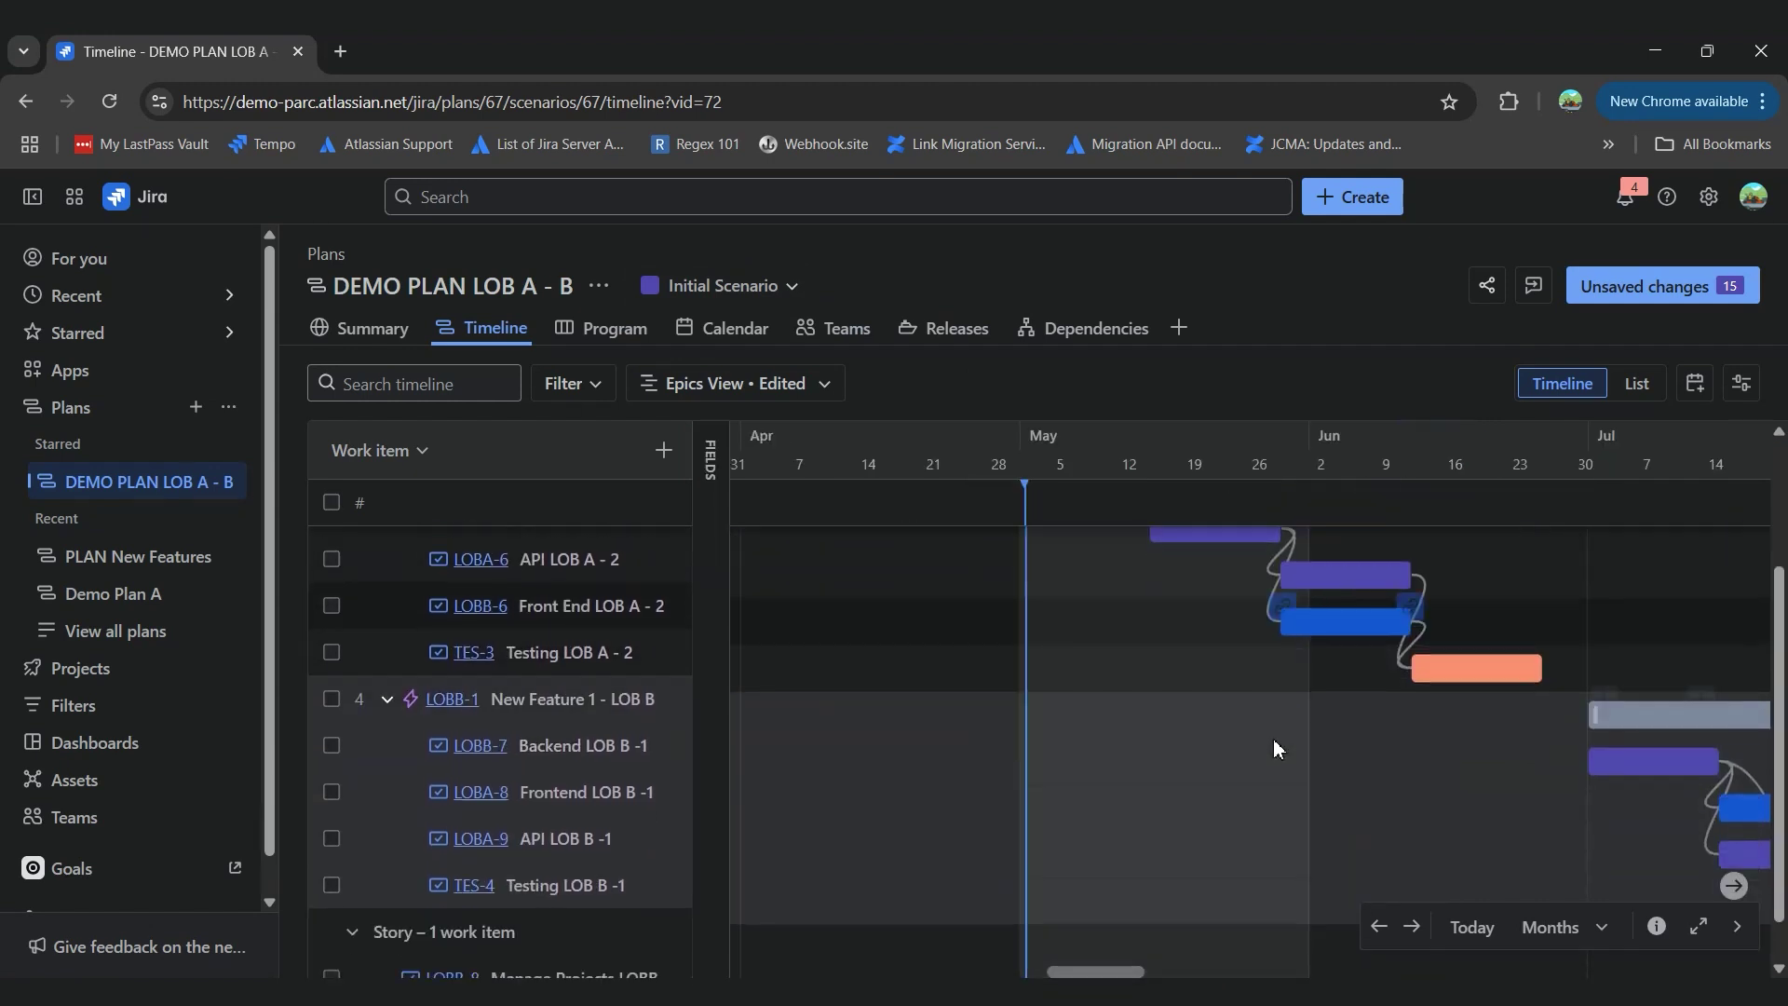
scroll(1272, 740, "up", 4)
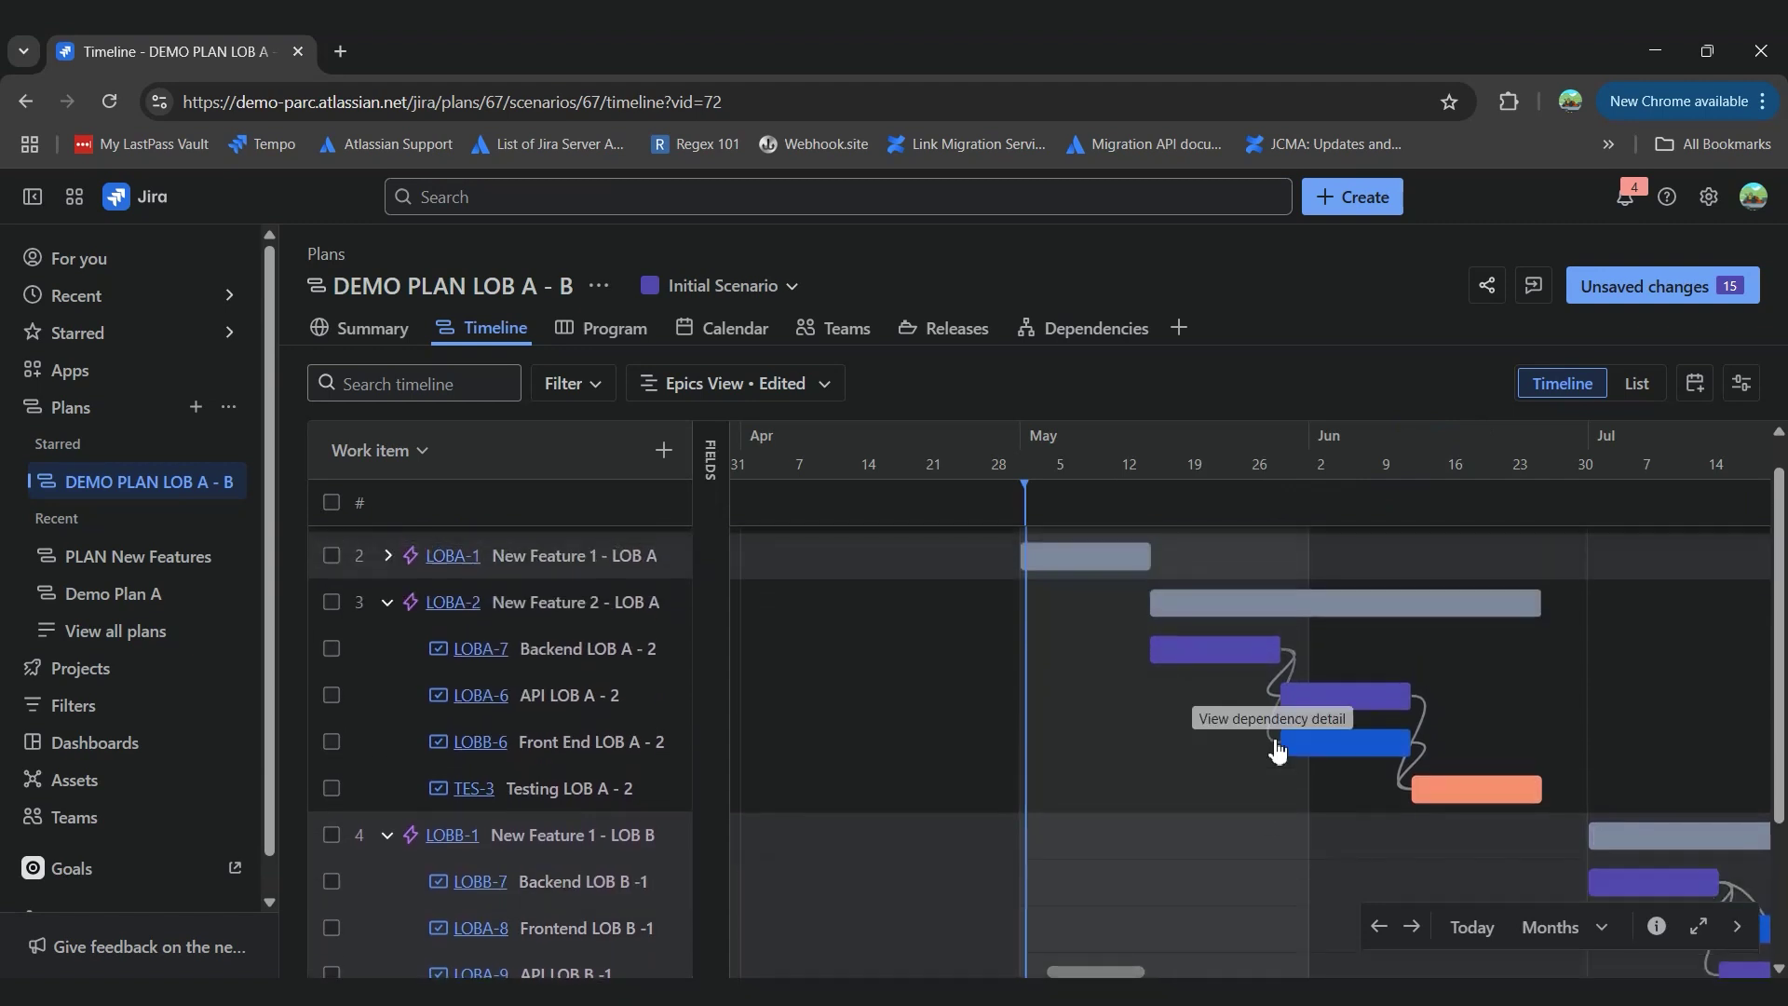
Select the Best case scenario, then expand and collapse LOBA-1 and LOBB-2 to inspect them
left_click(736, 285)
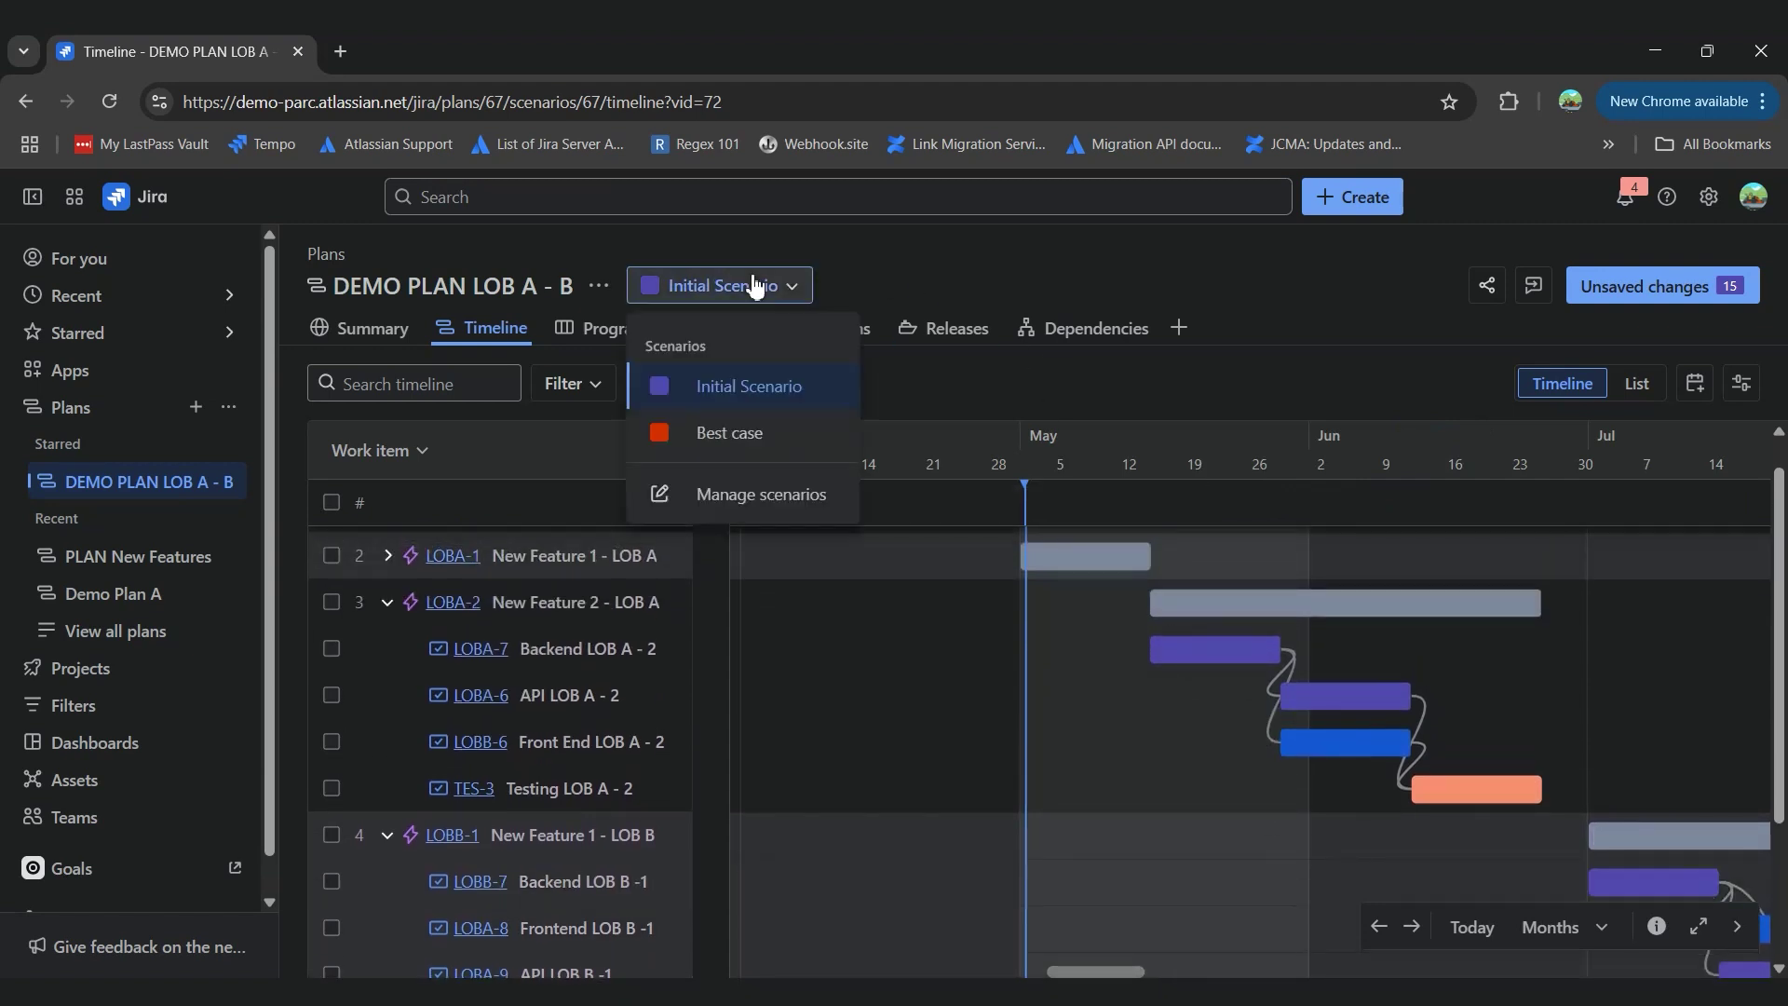
left_click(731, 434)
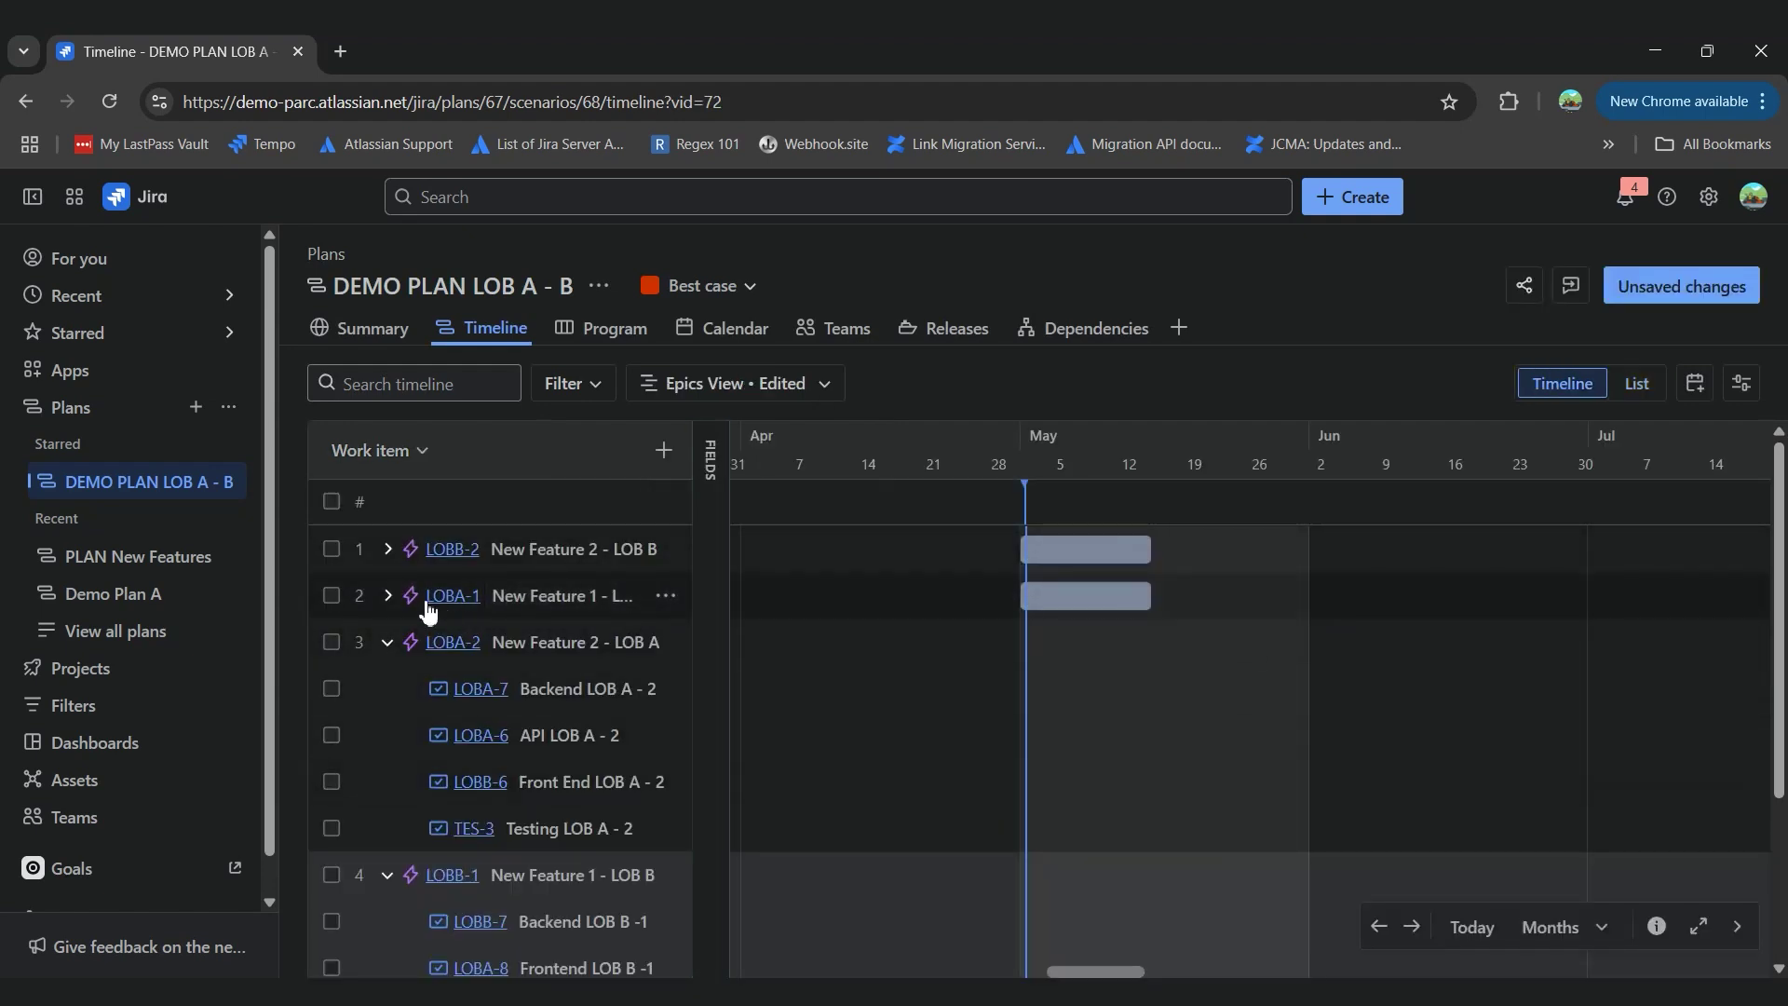
left_click(395, 604)
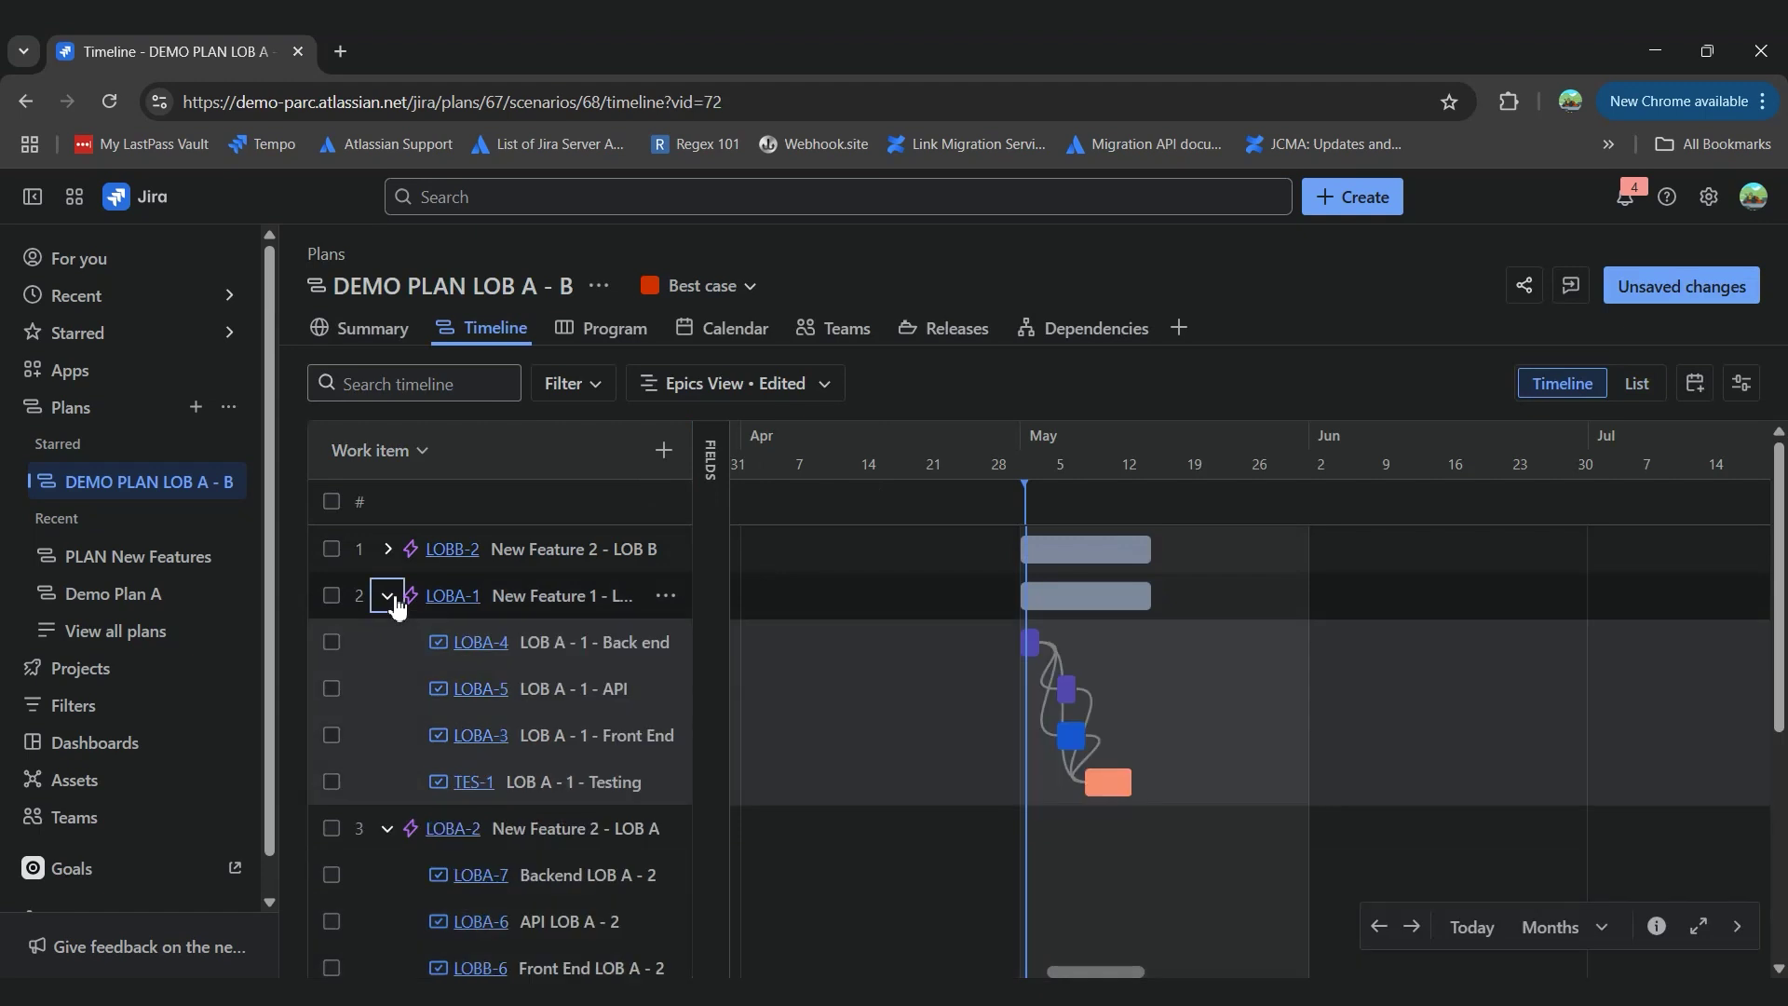
left_click(387, 549)
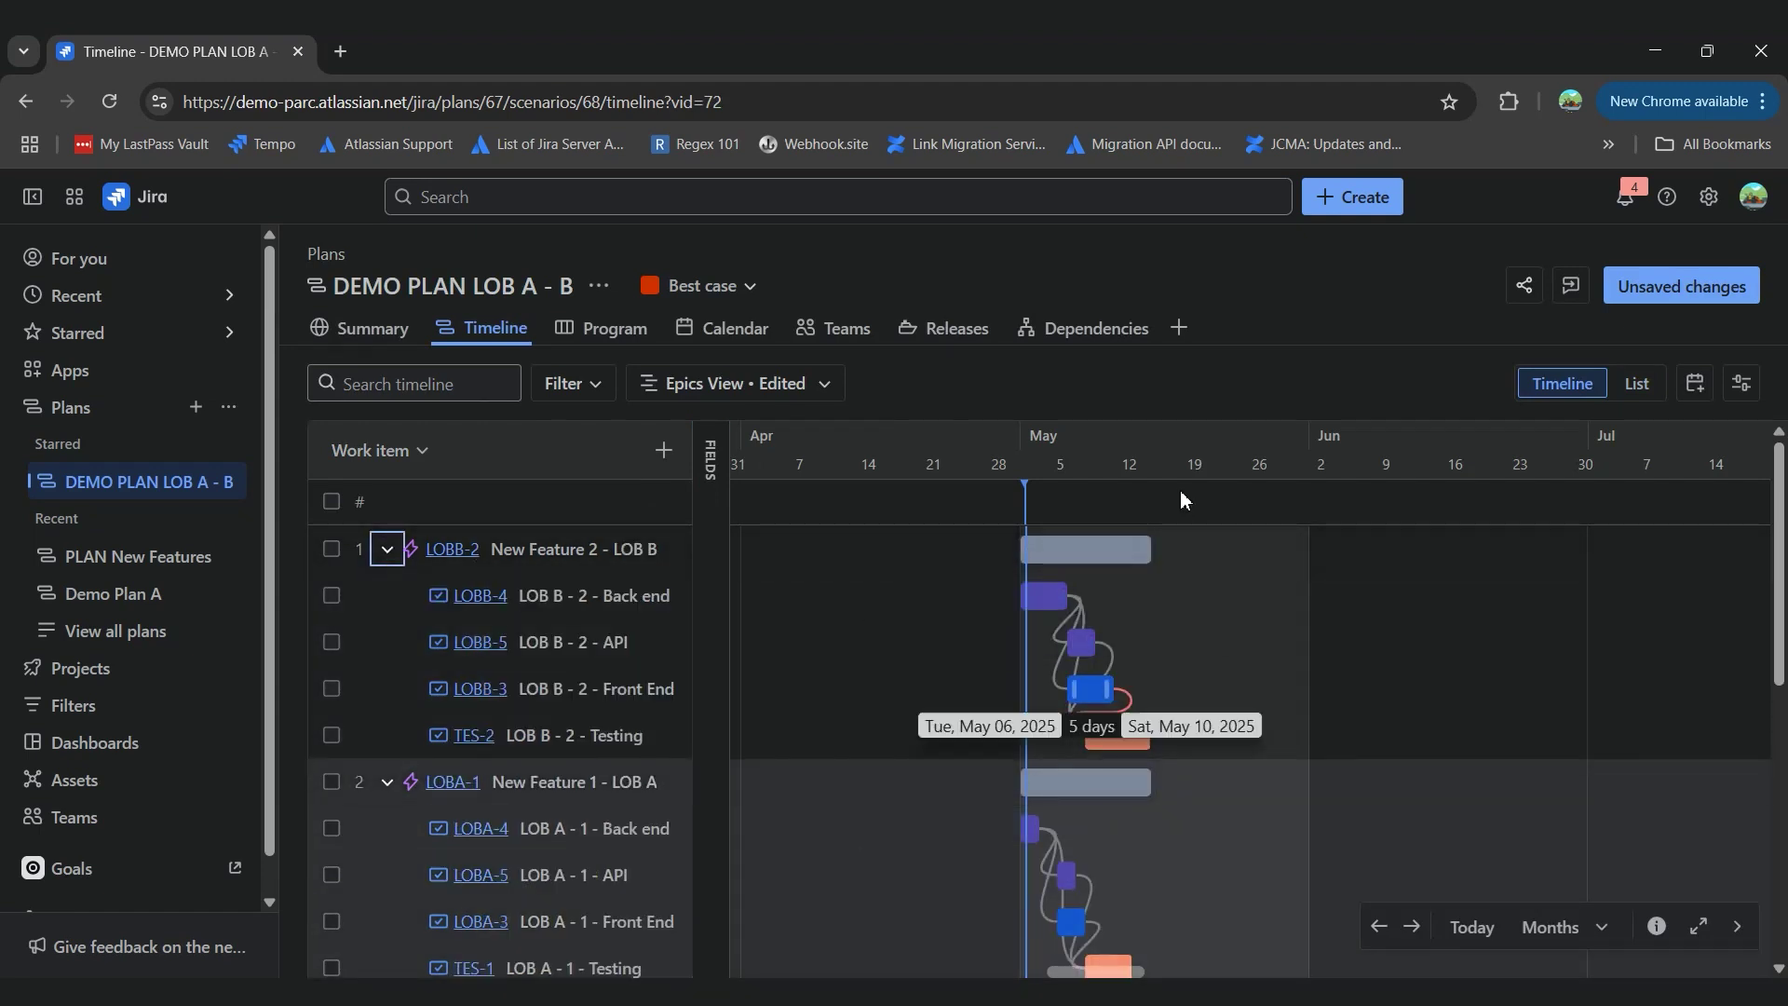
left_click(388, 548)
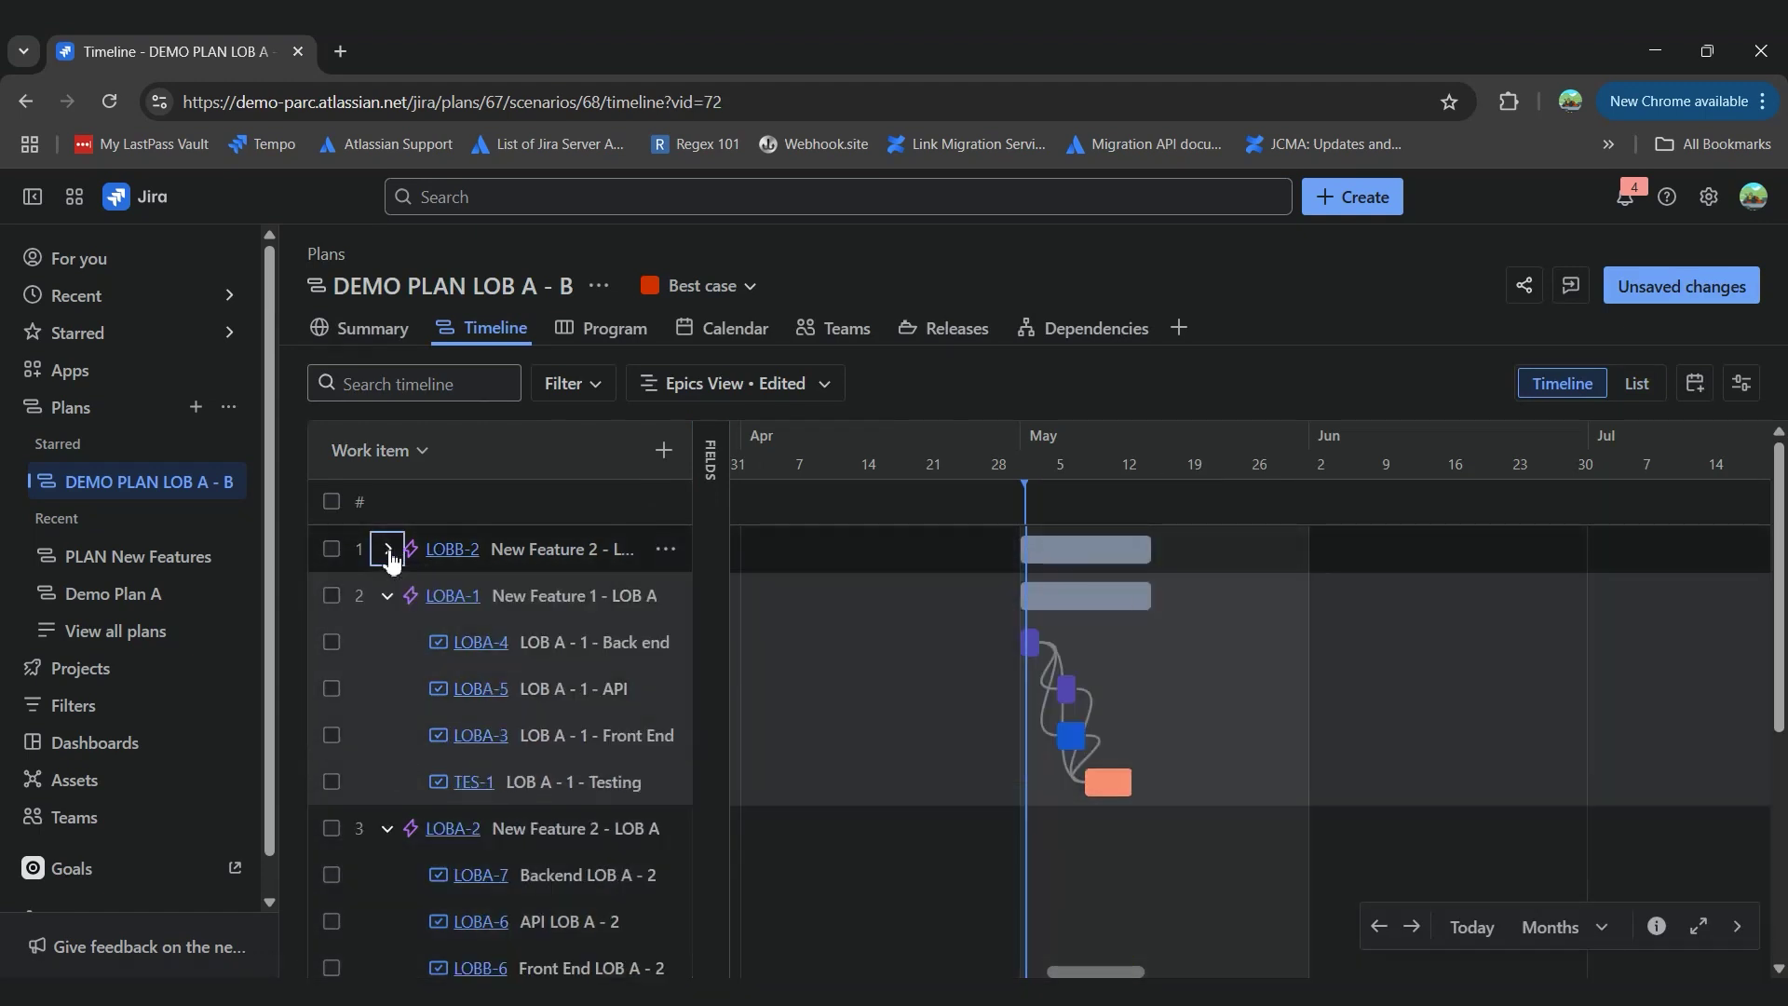
left_click(388, 595)
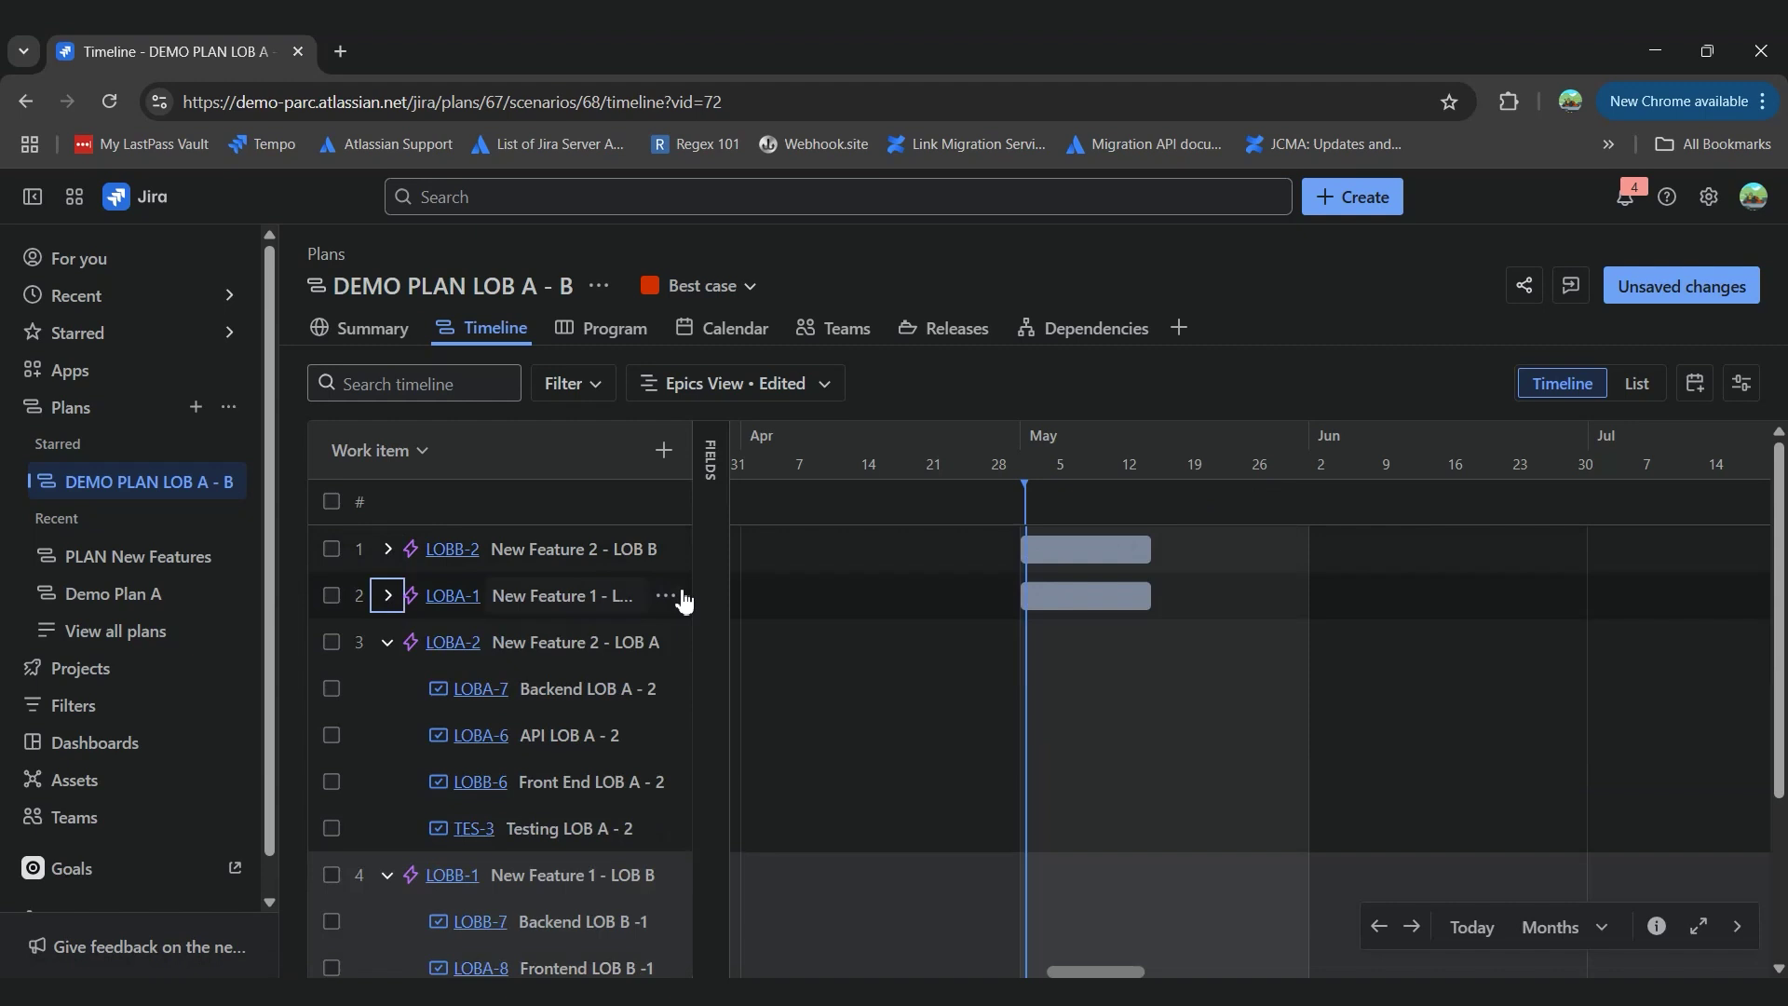
Show the fields and enter estimates of 2, 1, 5 and 2 days for New Feature 2's children
left_click(719, 458)
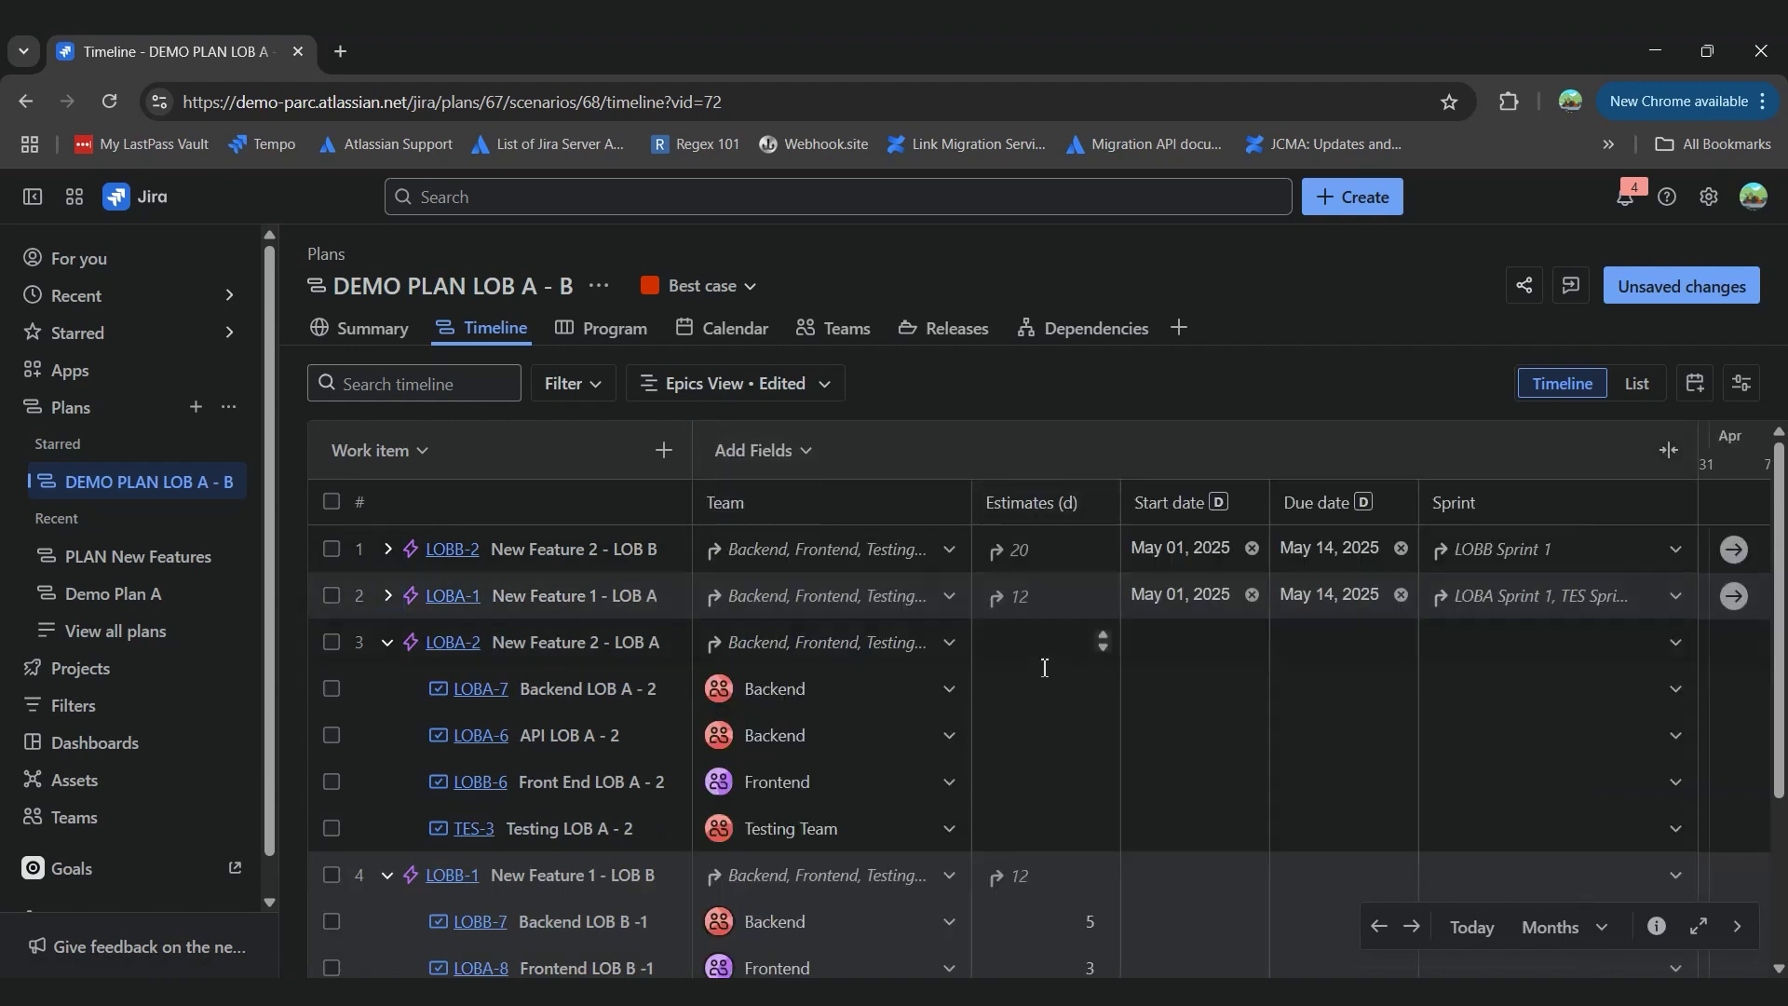
left_click(1058, 775)
left_click(1063, 657)
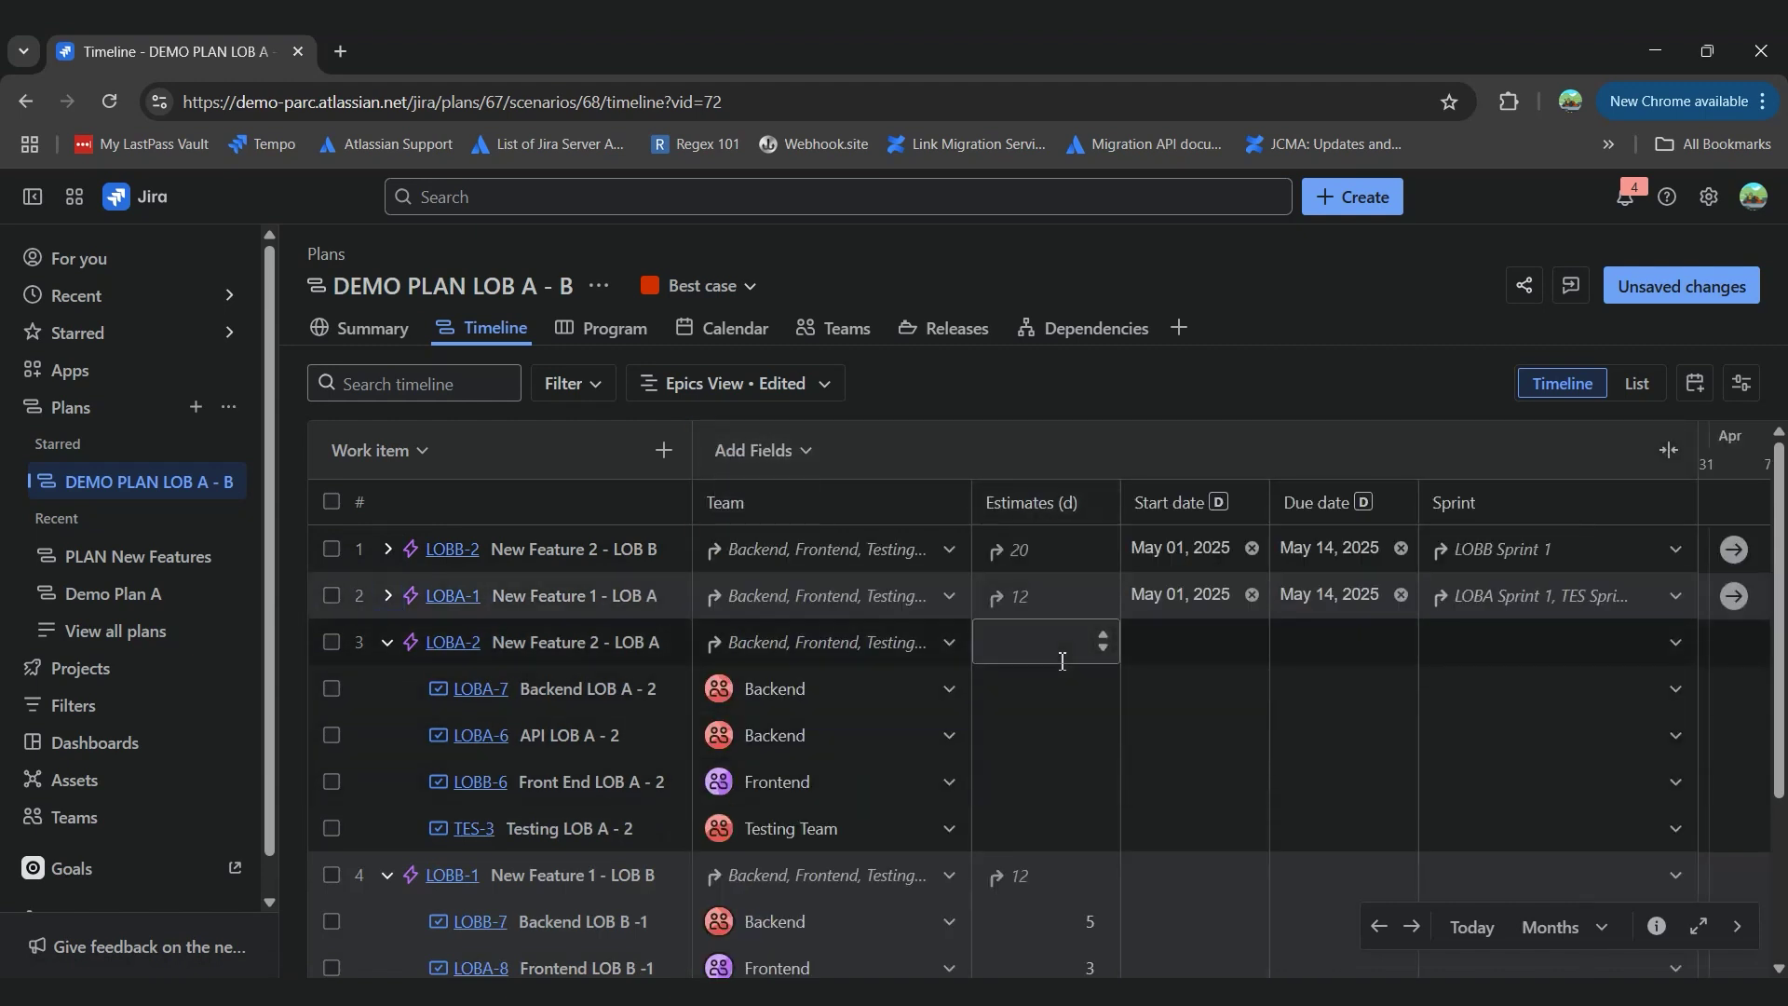
left_click(1034, 692)
left_click(1031, 694)
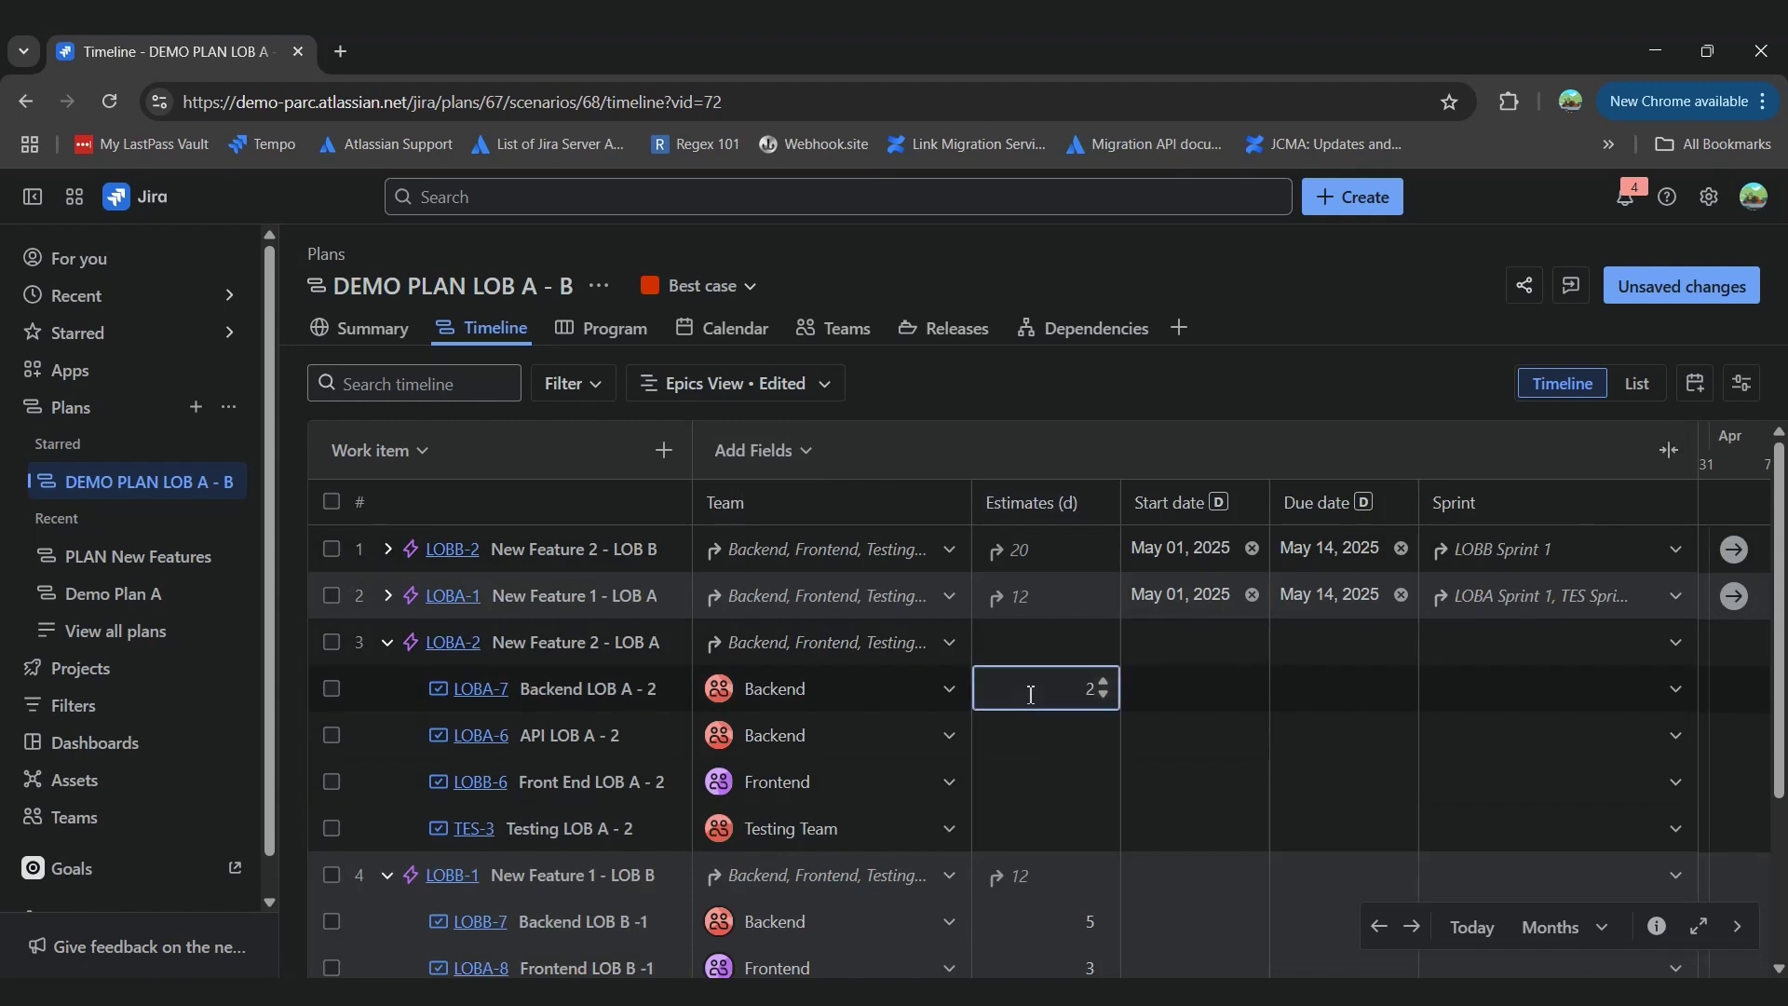
left_click(1056, 723)
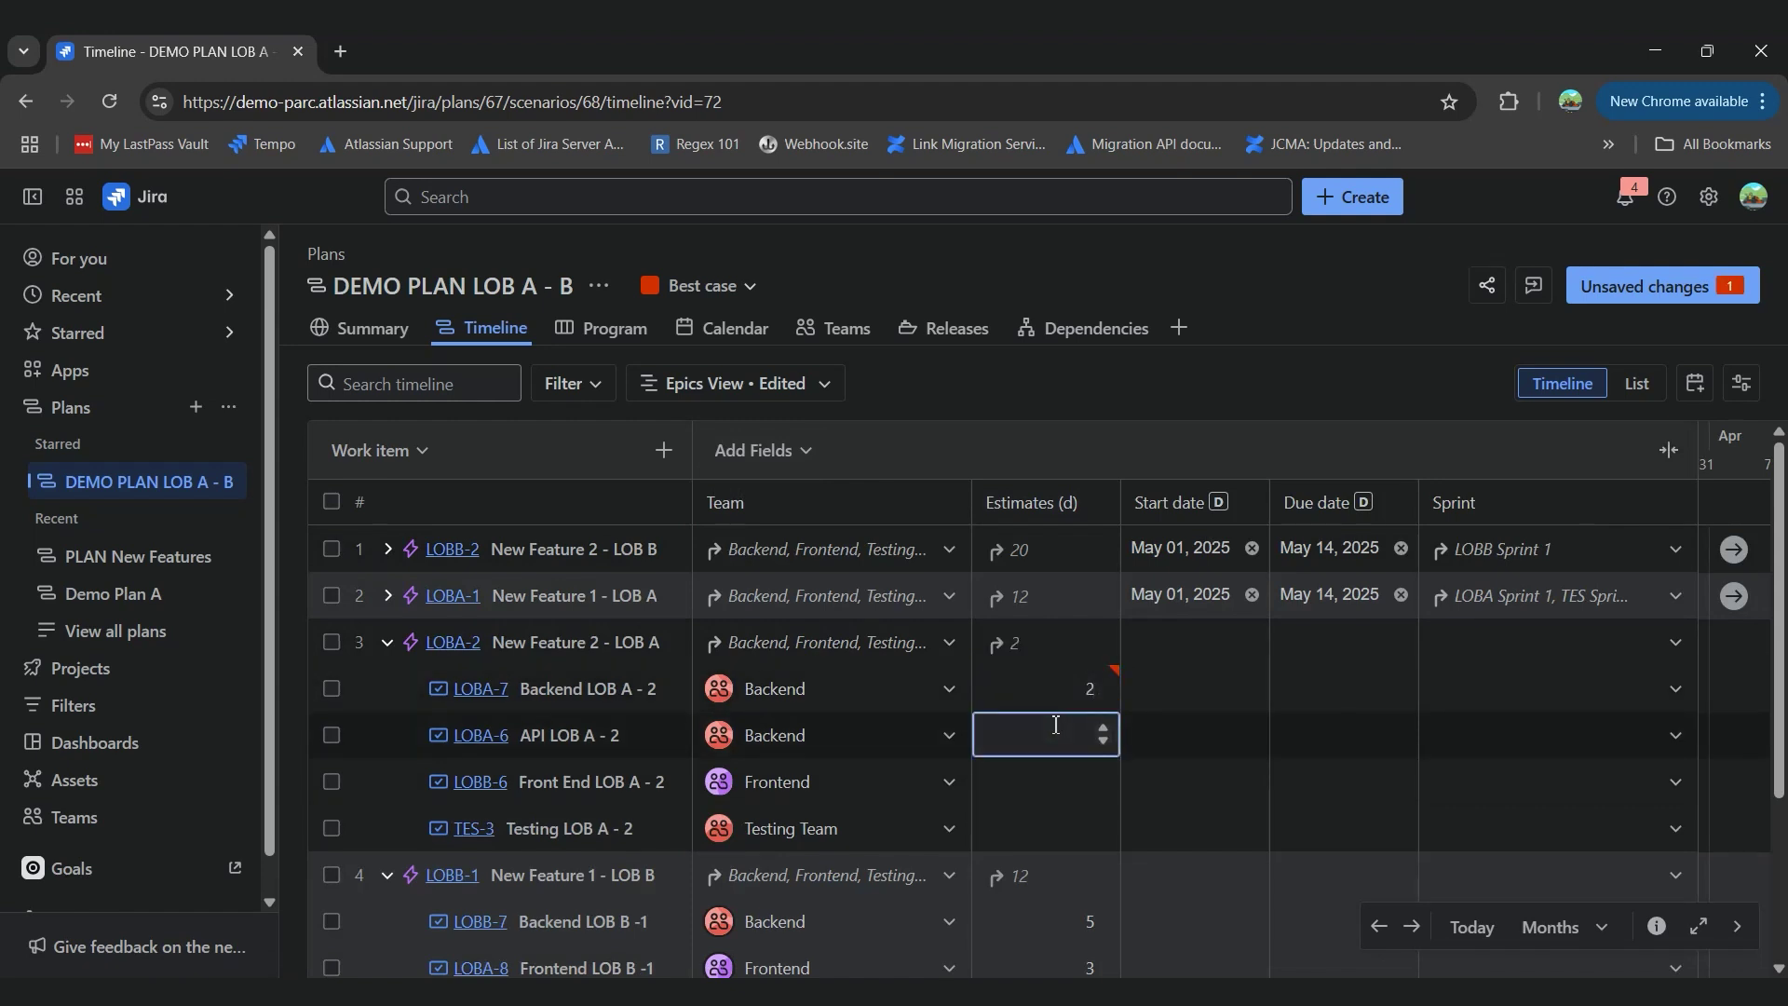
type("1")
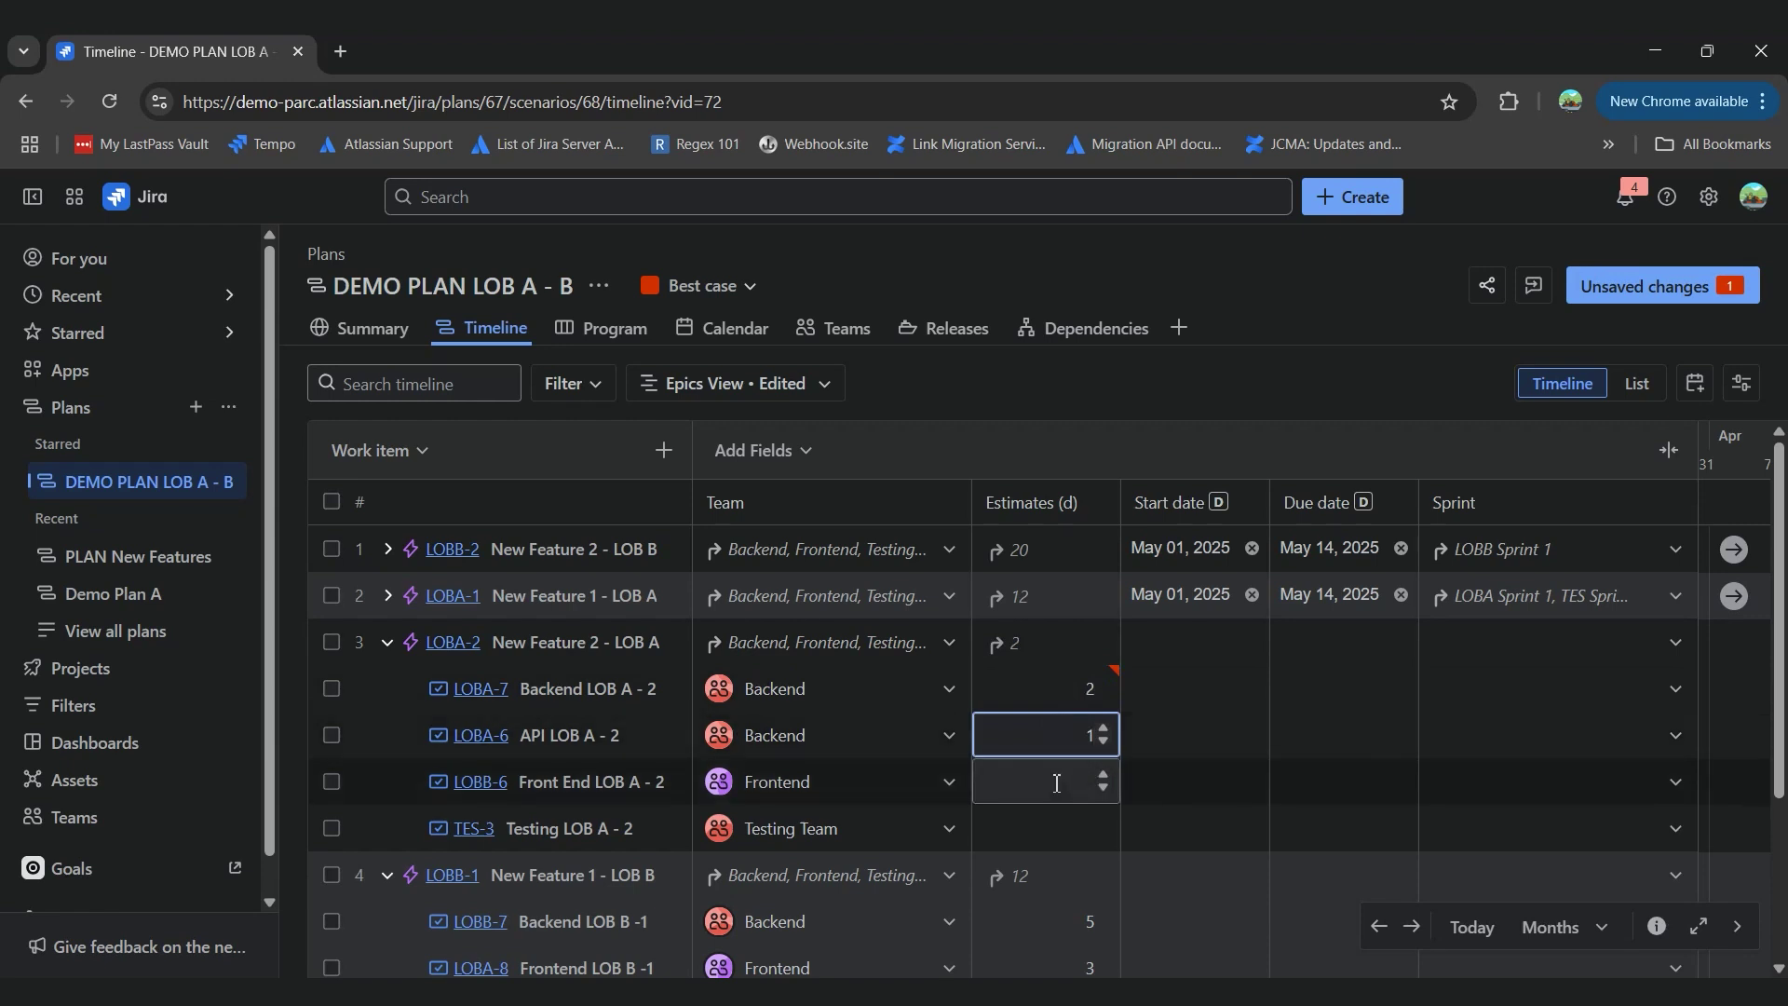
left_click(1057, 782)
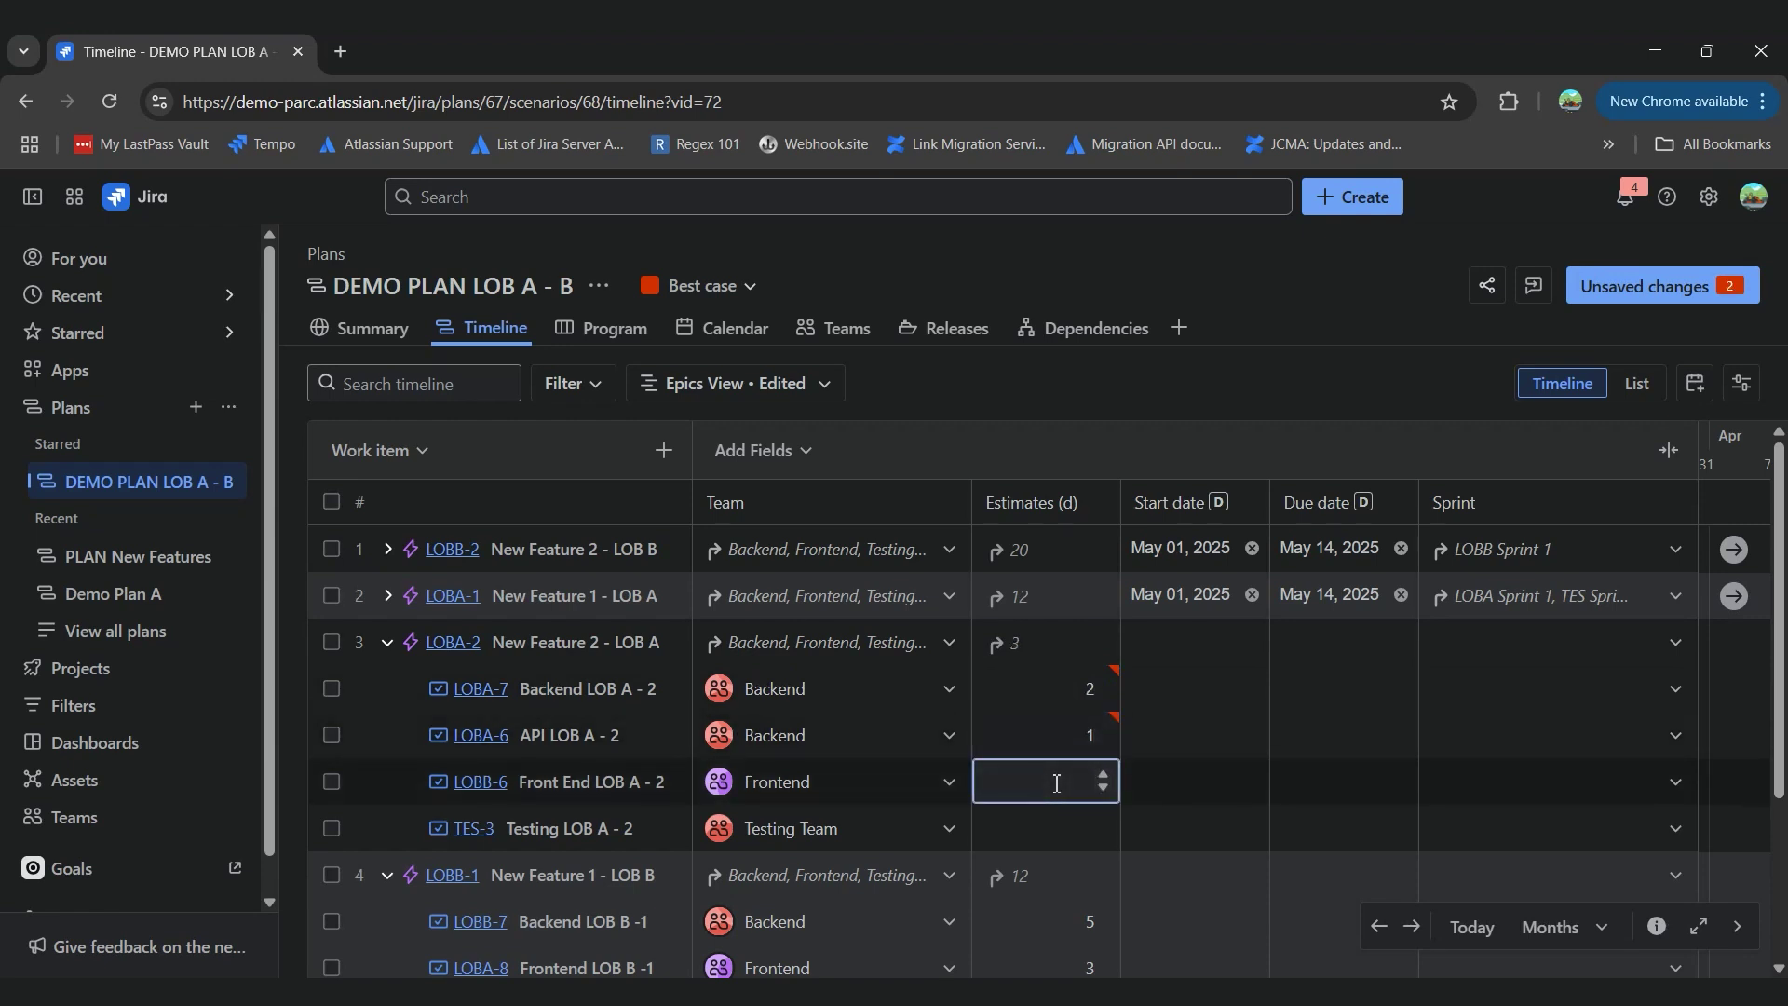
left_click(1078, 826)
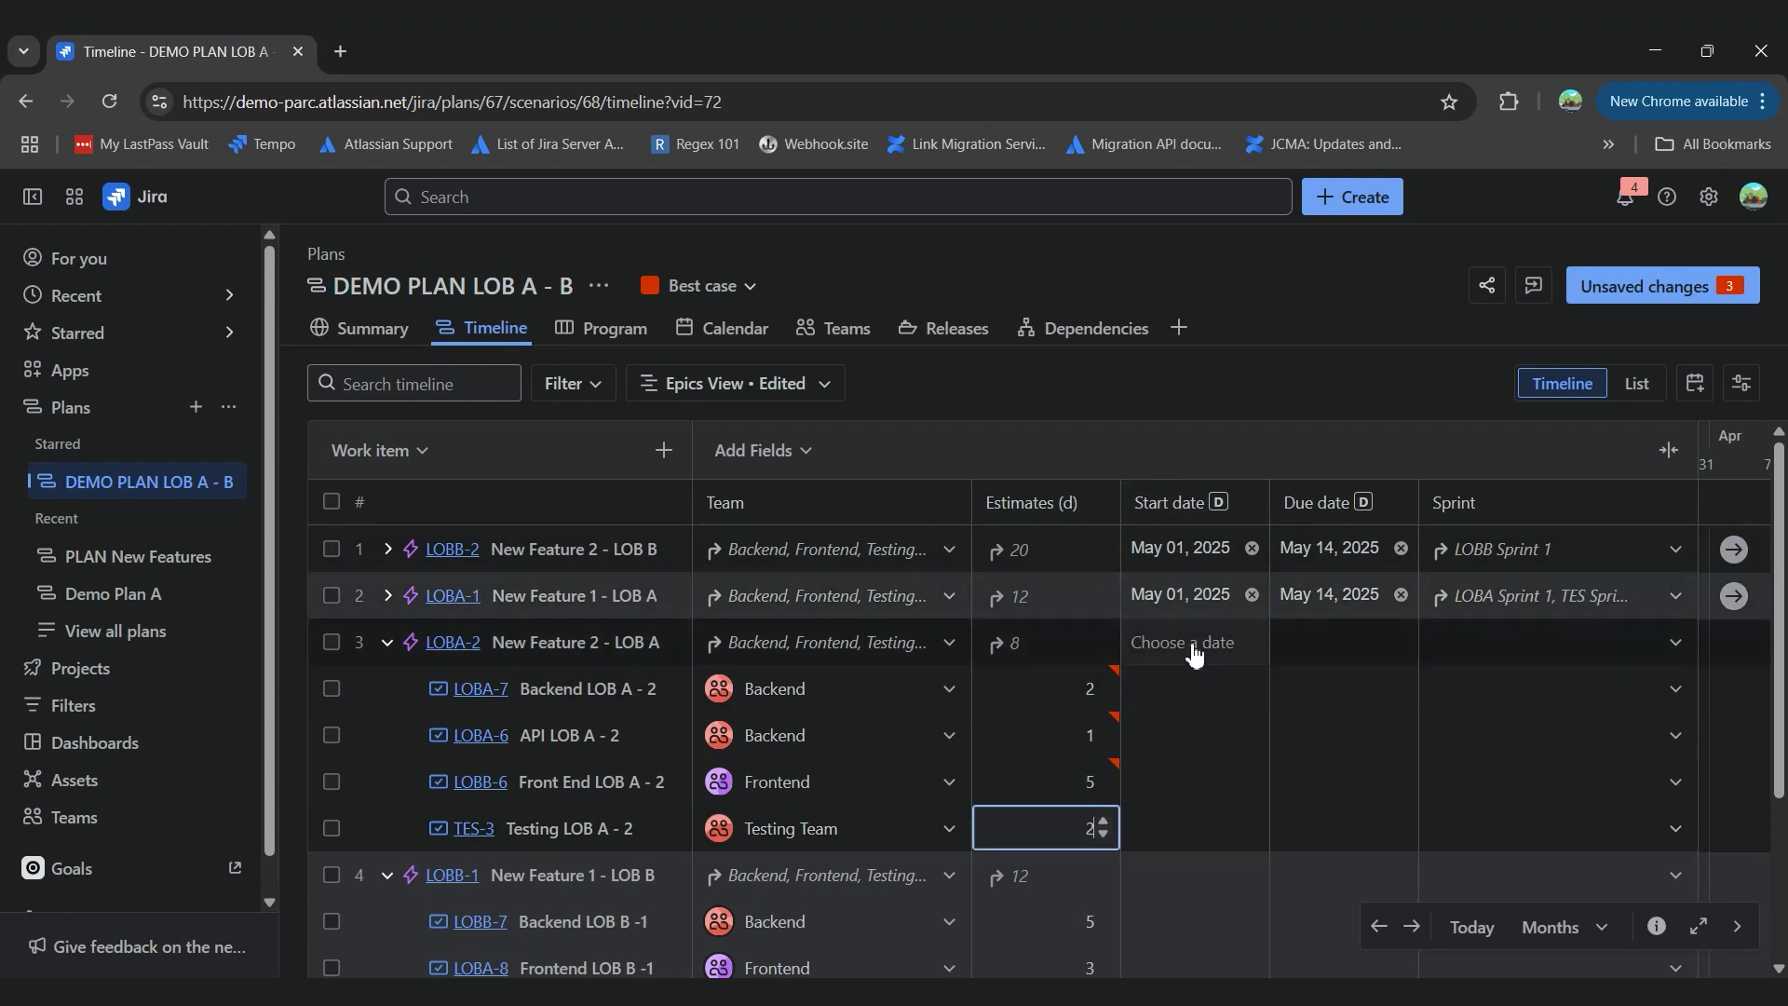
Set New Feature 2 - LOB A's start date to May 01 and due date to May 31, 2025
left_click(1194, 653)
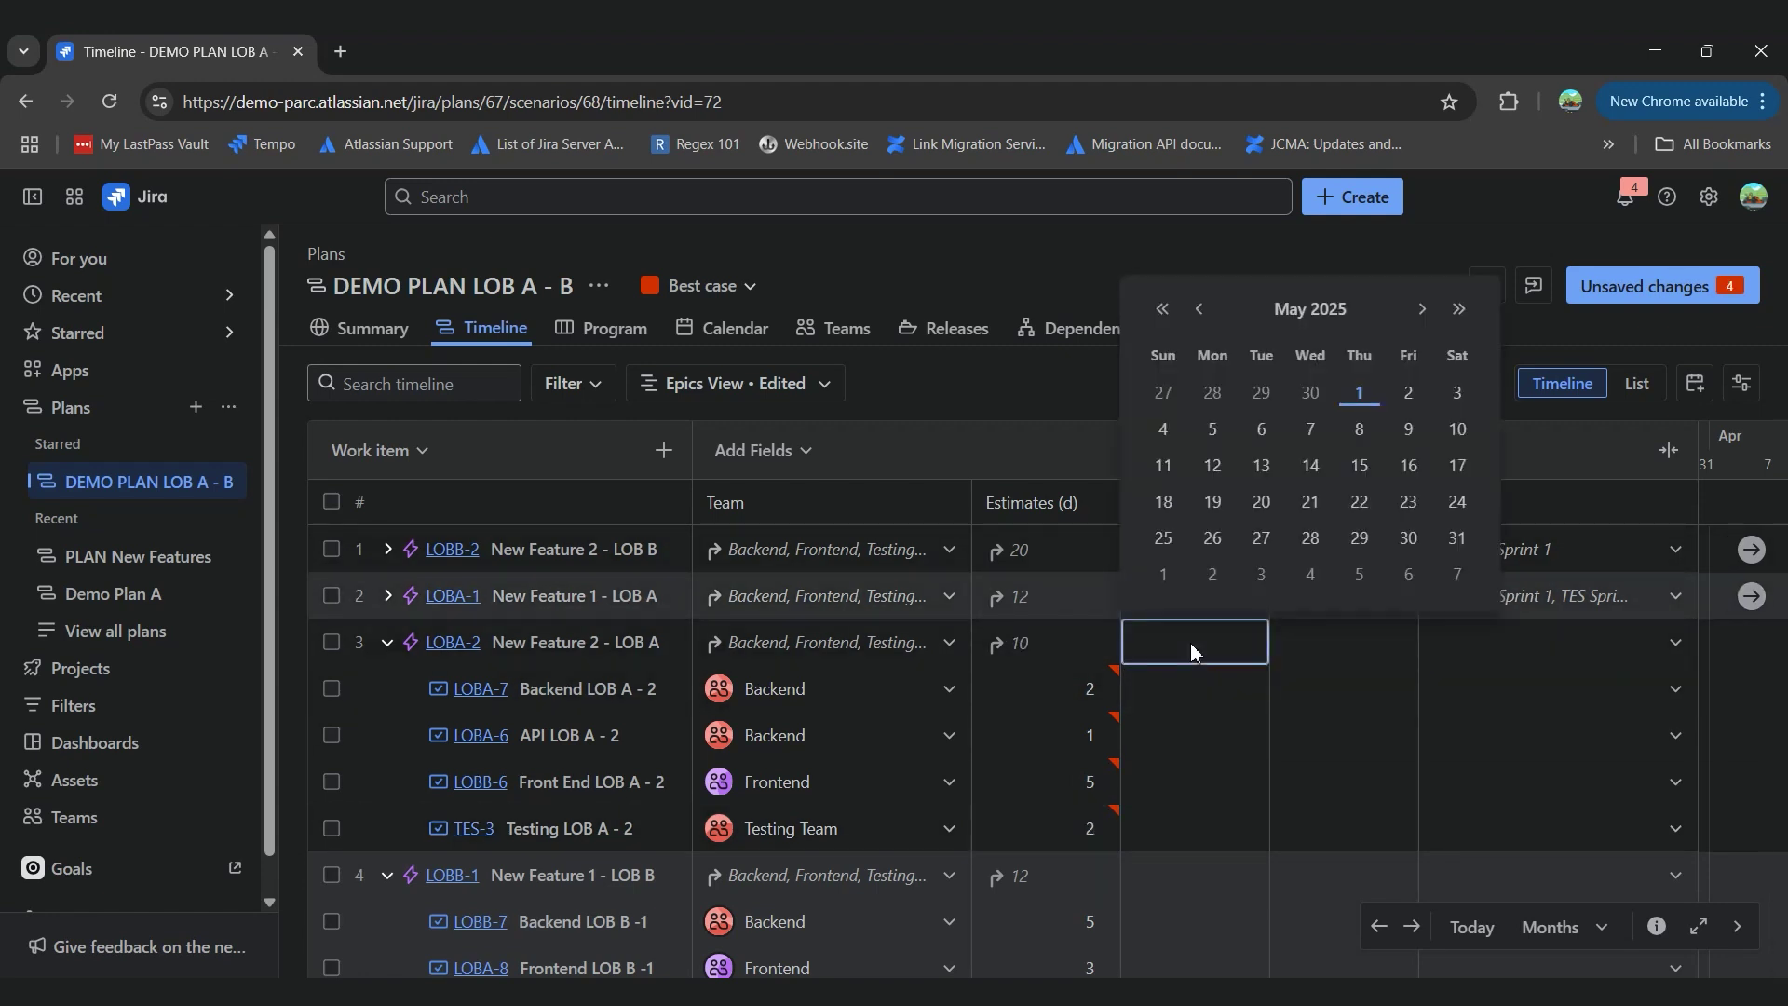
left_click(1352, 389)
left_click(1323, 652)
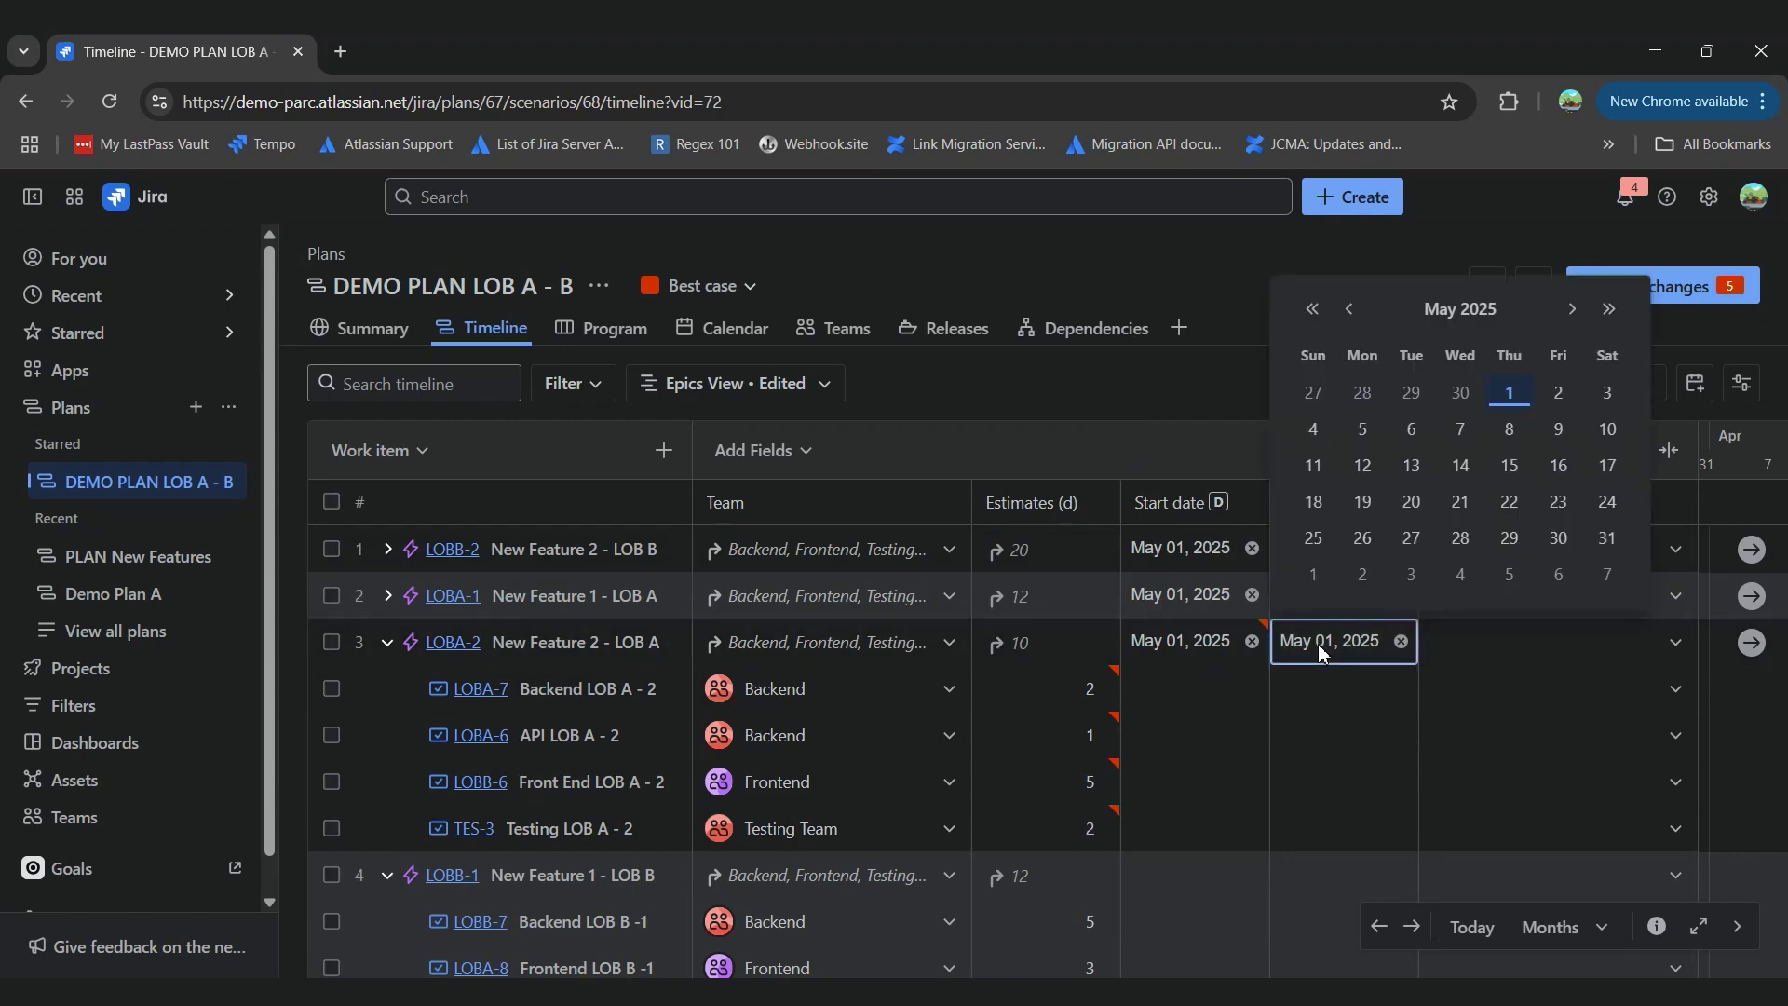
left_click(1606, 540)
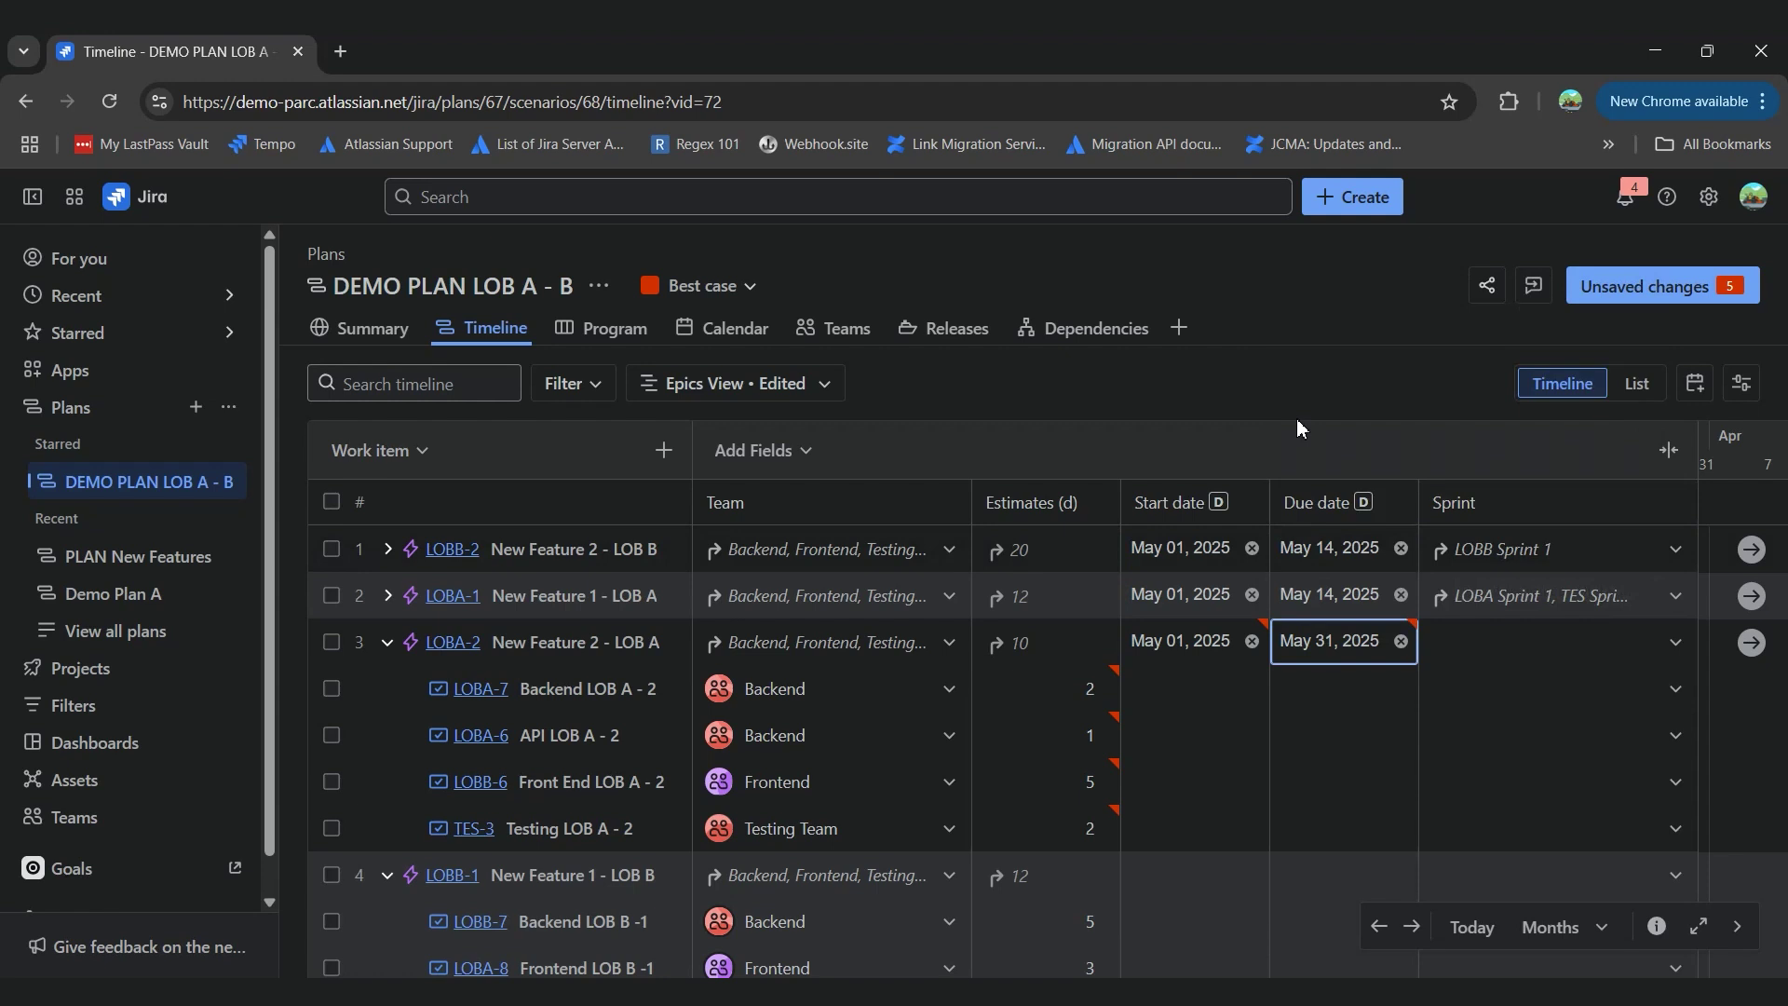
Select LOBA-2, LOBA-7, LOBA-6, LOBB-6 and TES-3, then preview auto-scheduling for these 5 items
left_click(1695, 383)
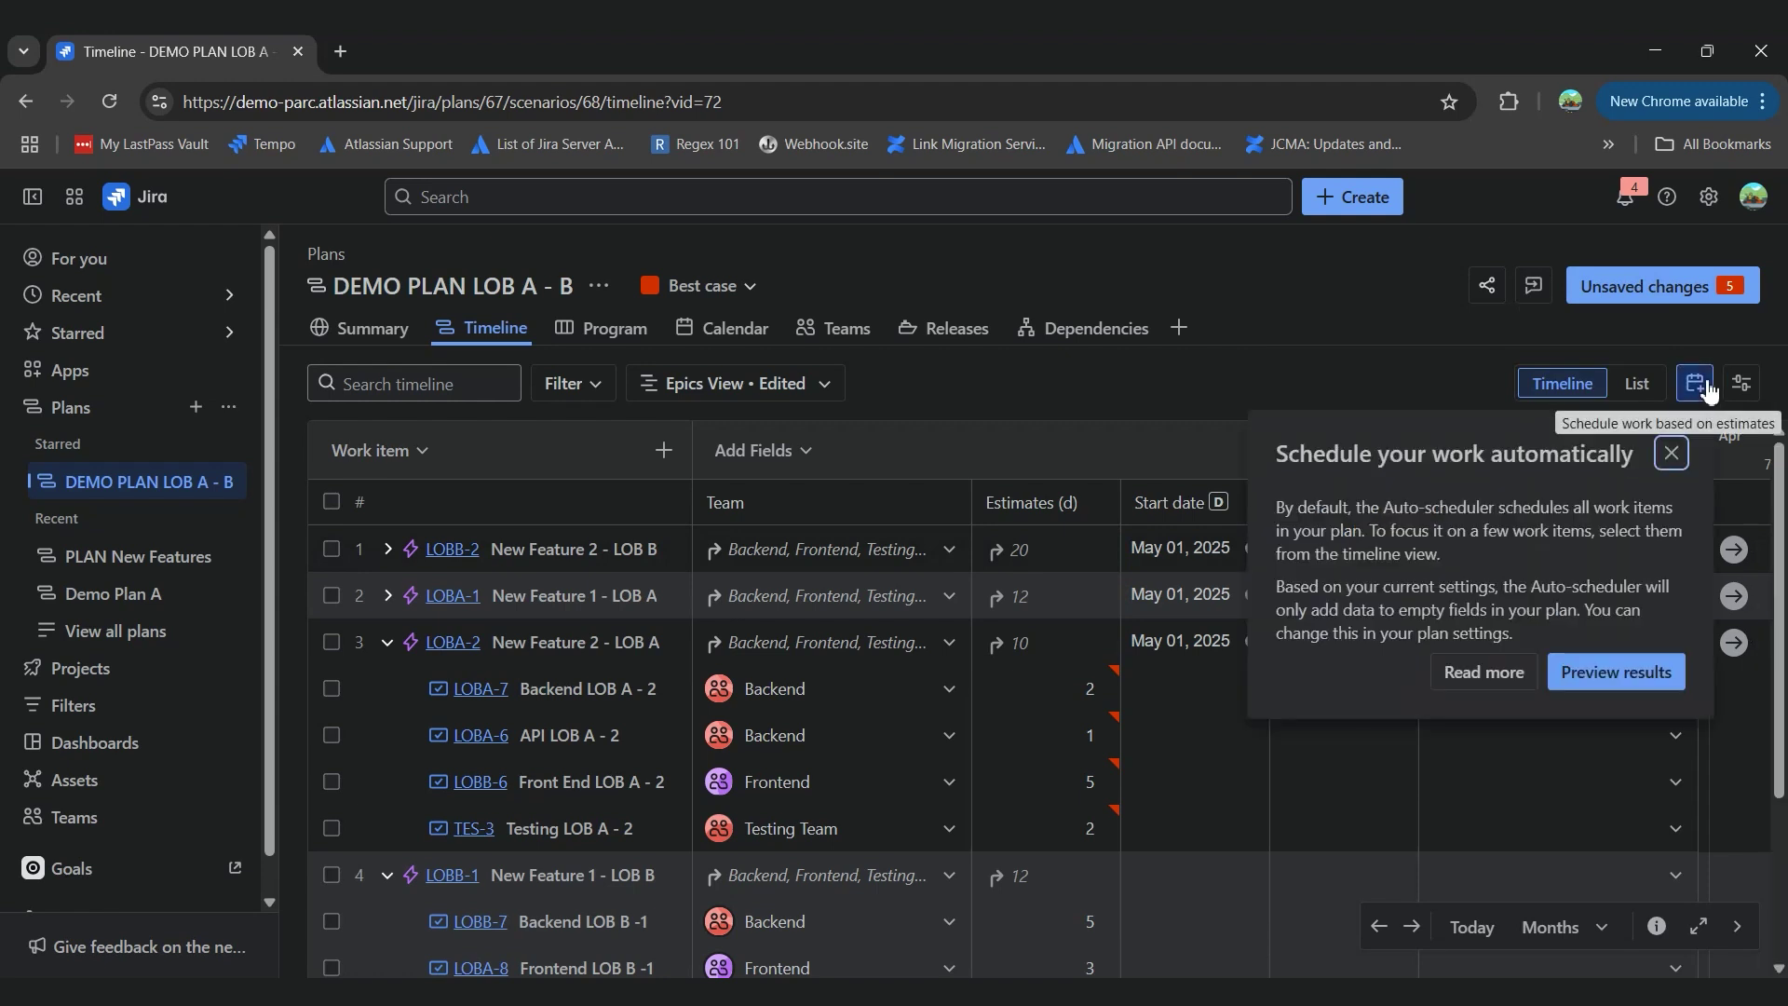
left_click(1674, 455)
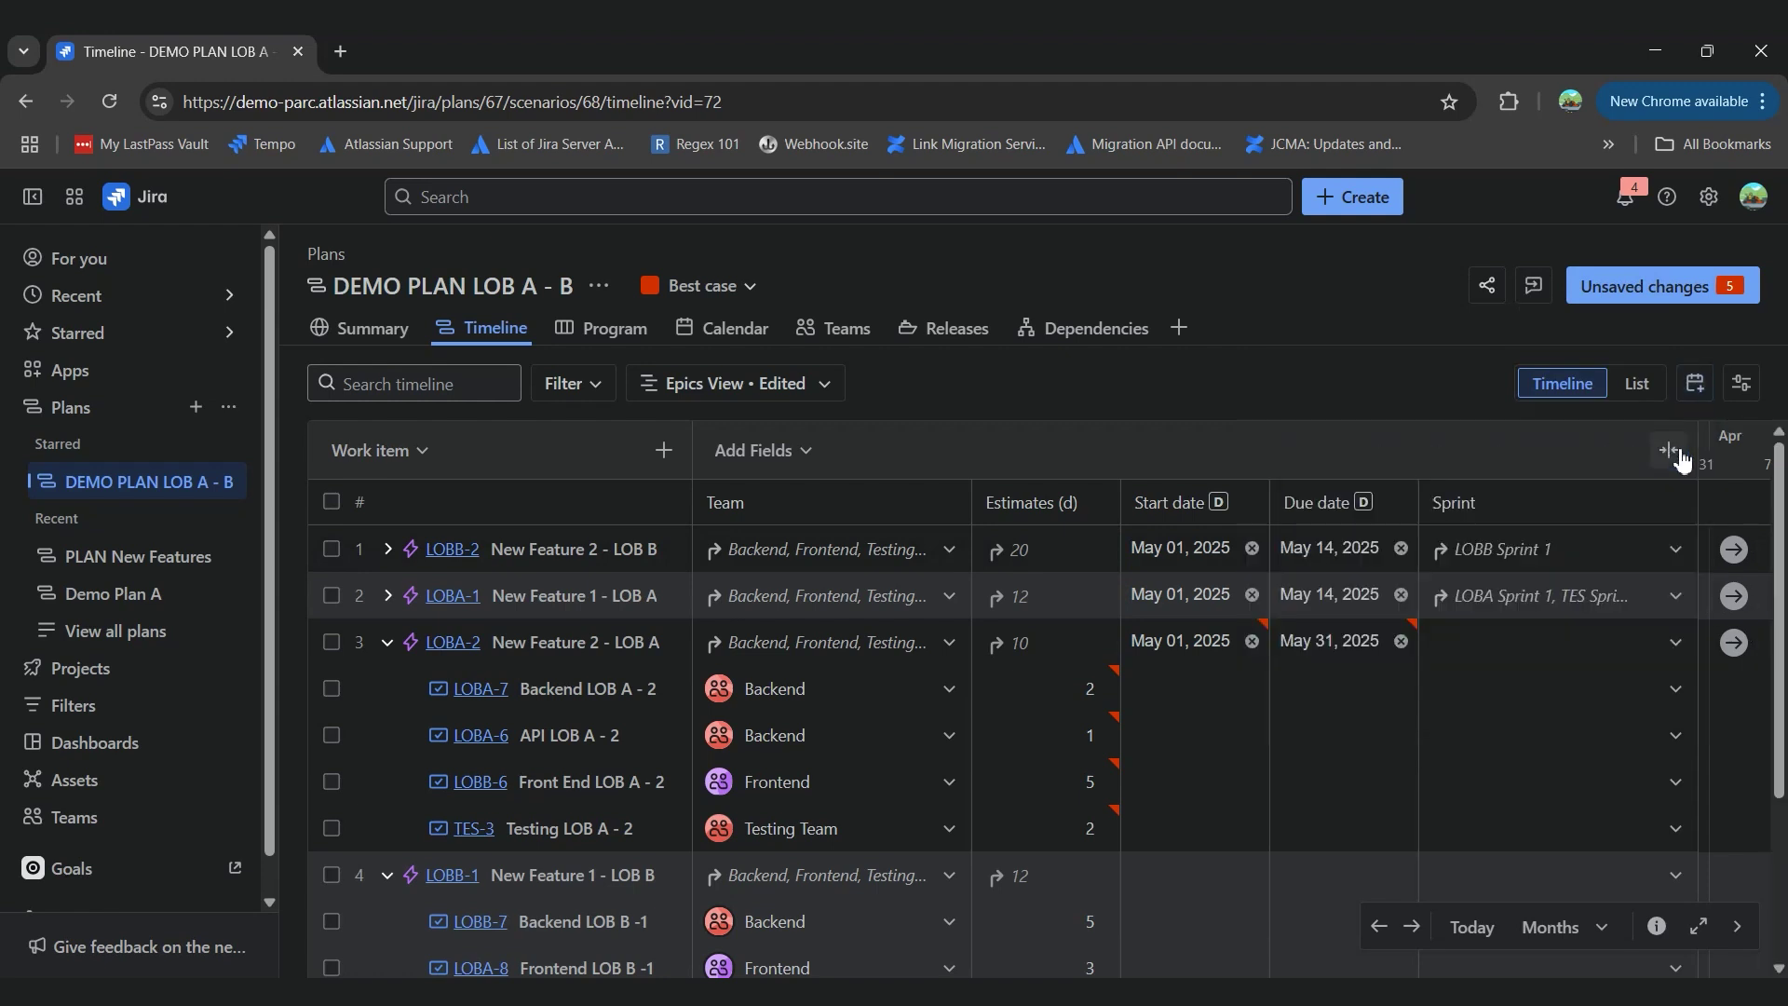
left_click(332, 643)
left_click(331, 690)
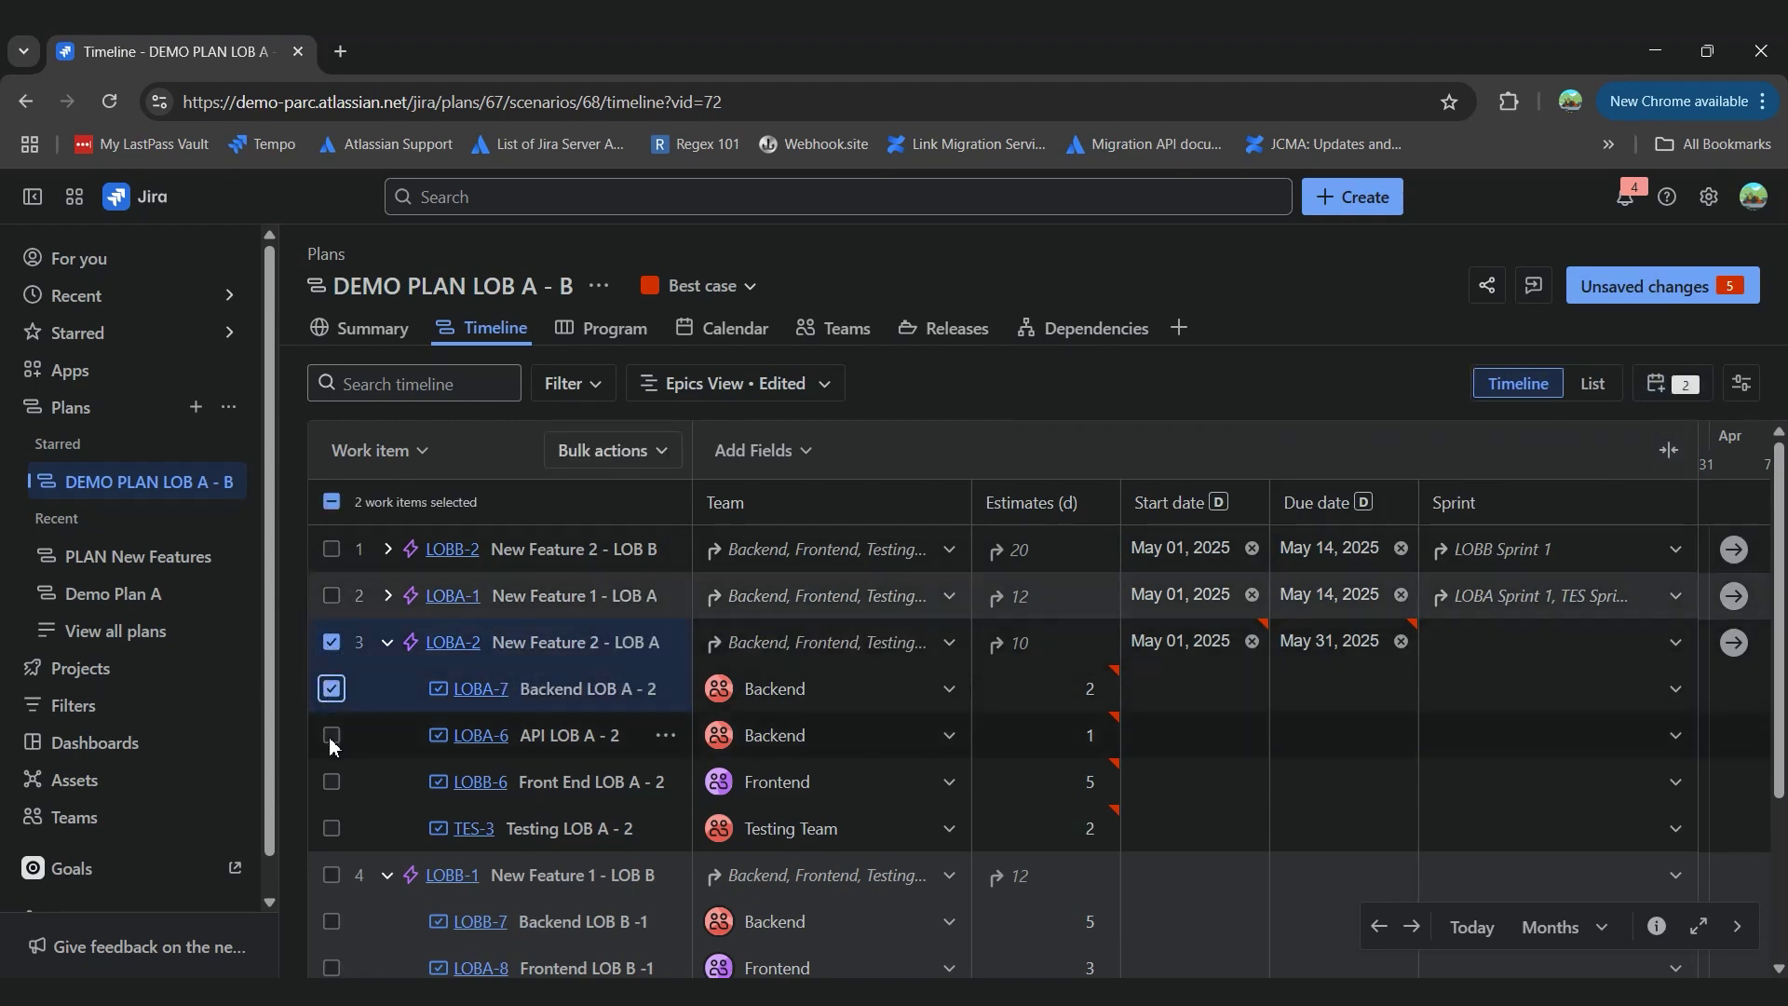
left_click(331, 735)
left_click(332, 782)
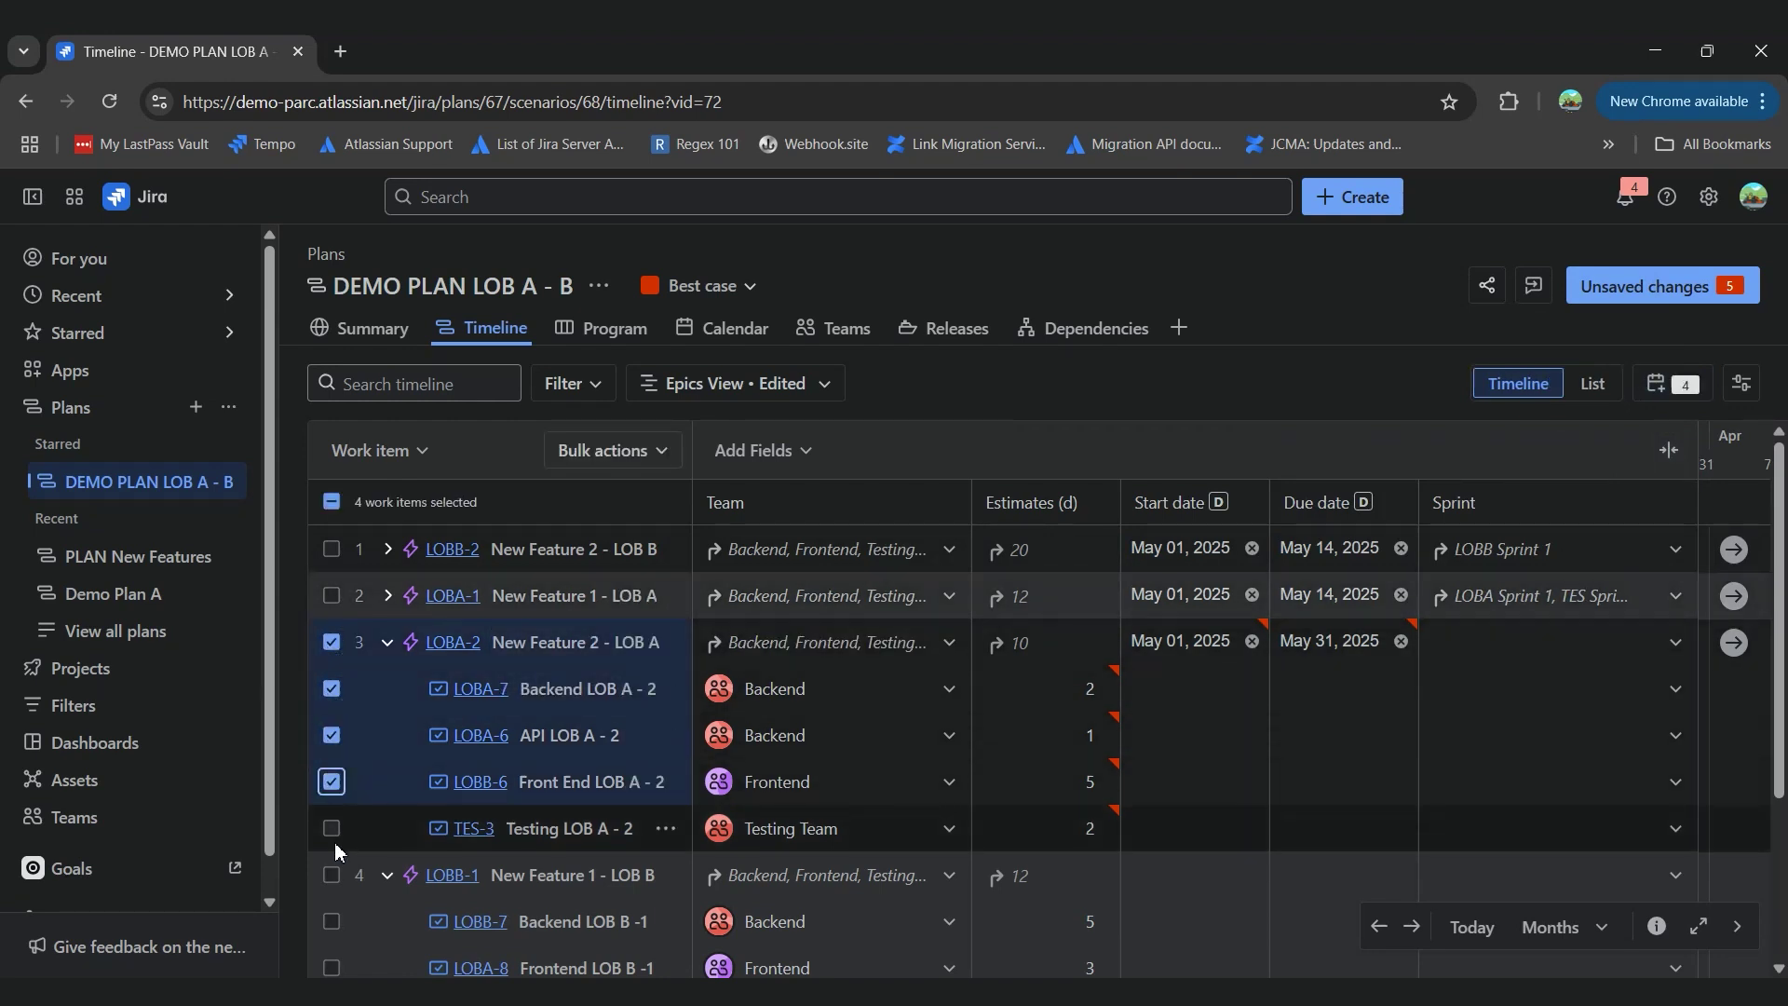
left_click(333, 829)
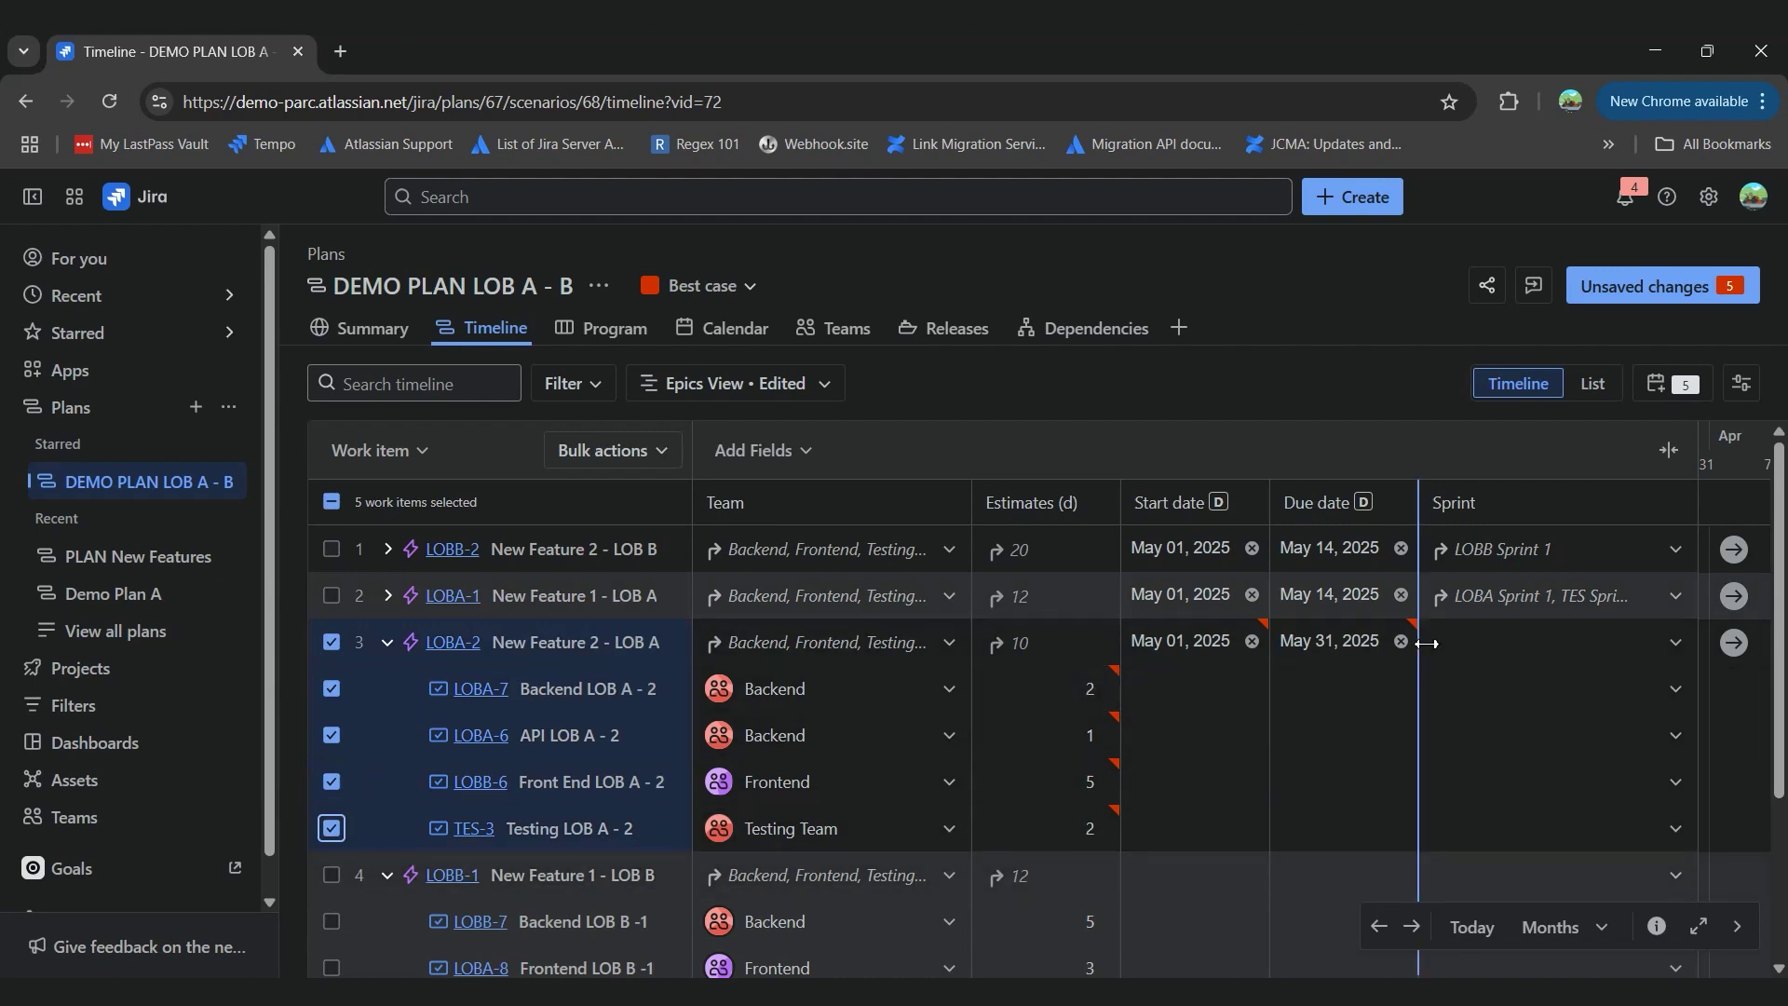
left_click(1684, 393)
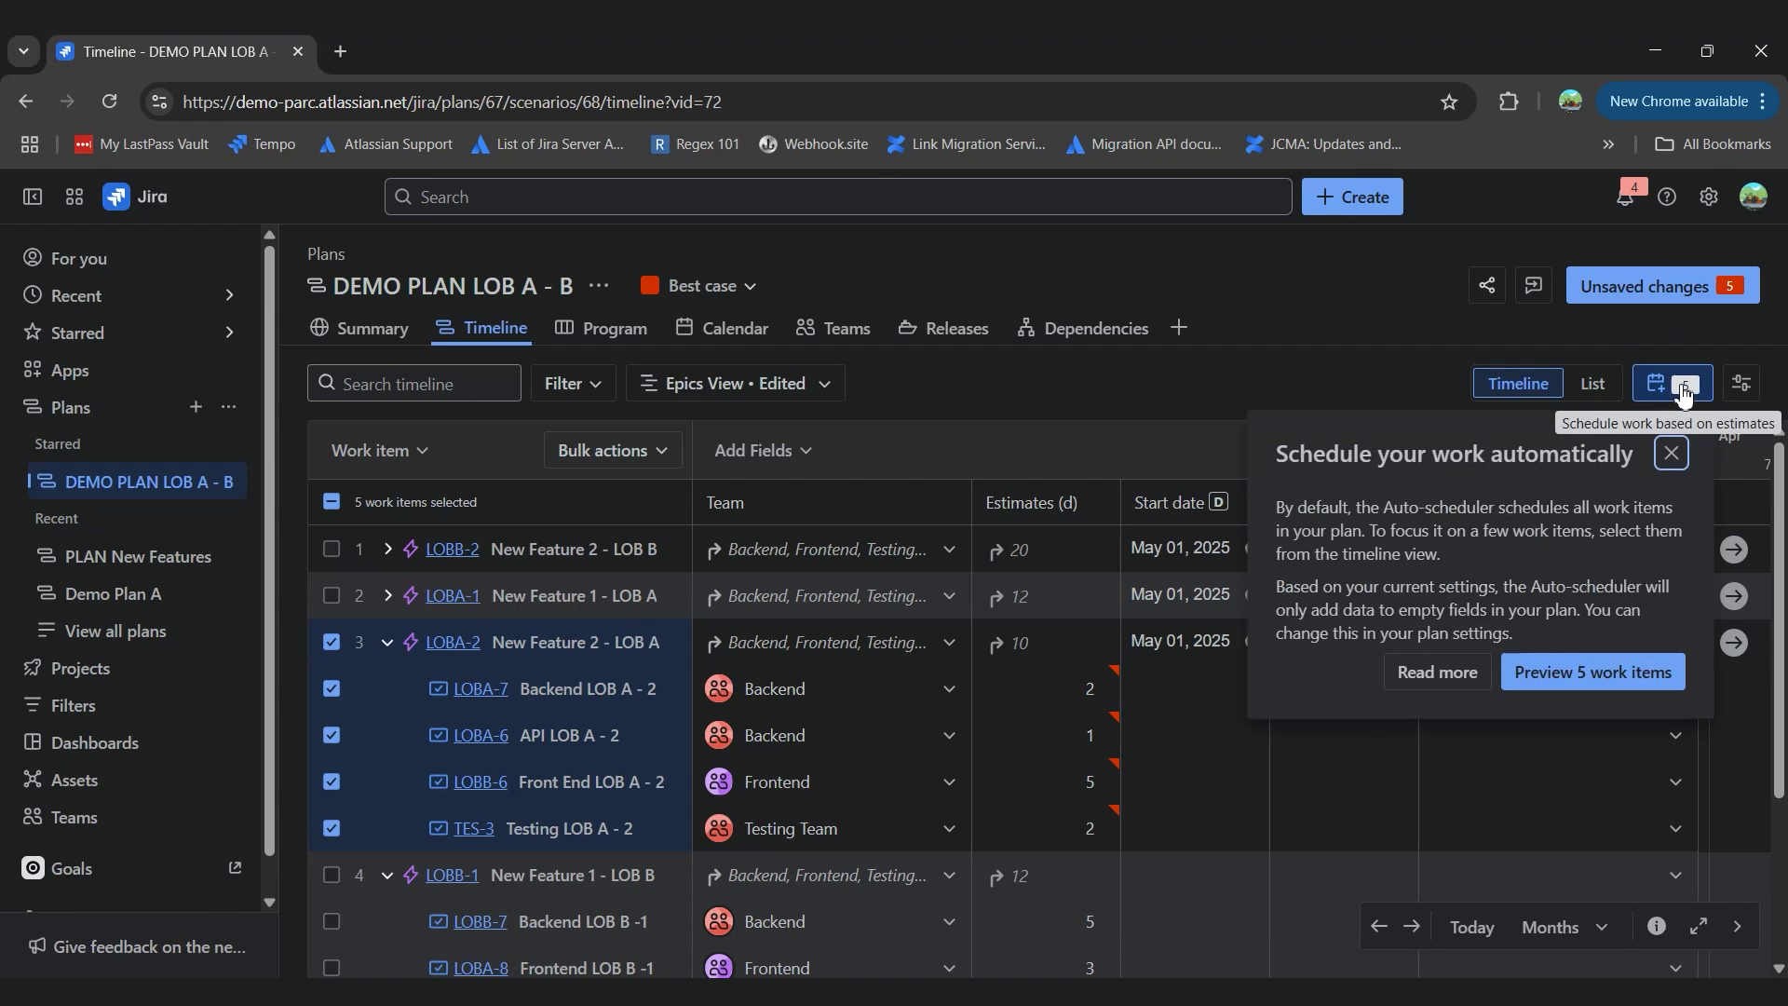
left_click(1625, 680)
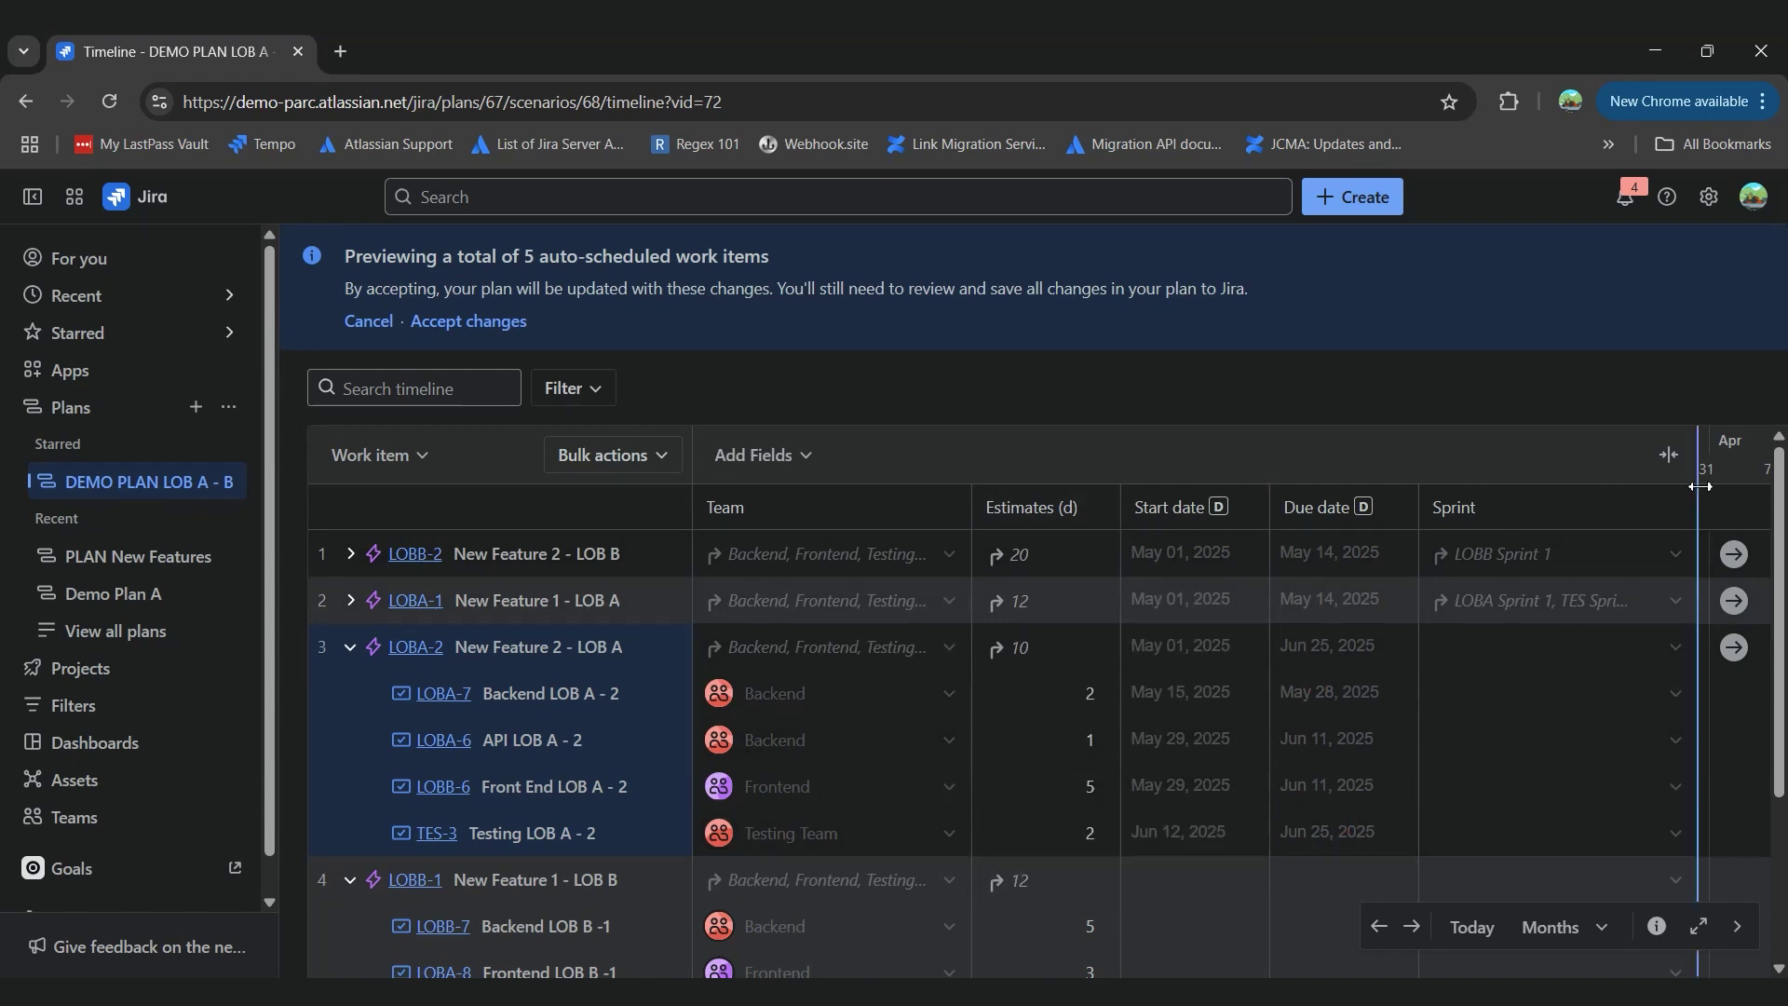
Hide the field columns and accept the auto-scheduled dates, staggered May 15 to Jun 25, 2025
left_click(1668, 455)
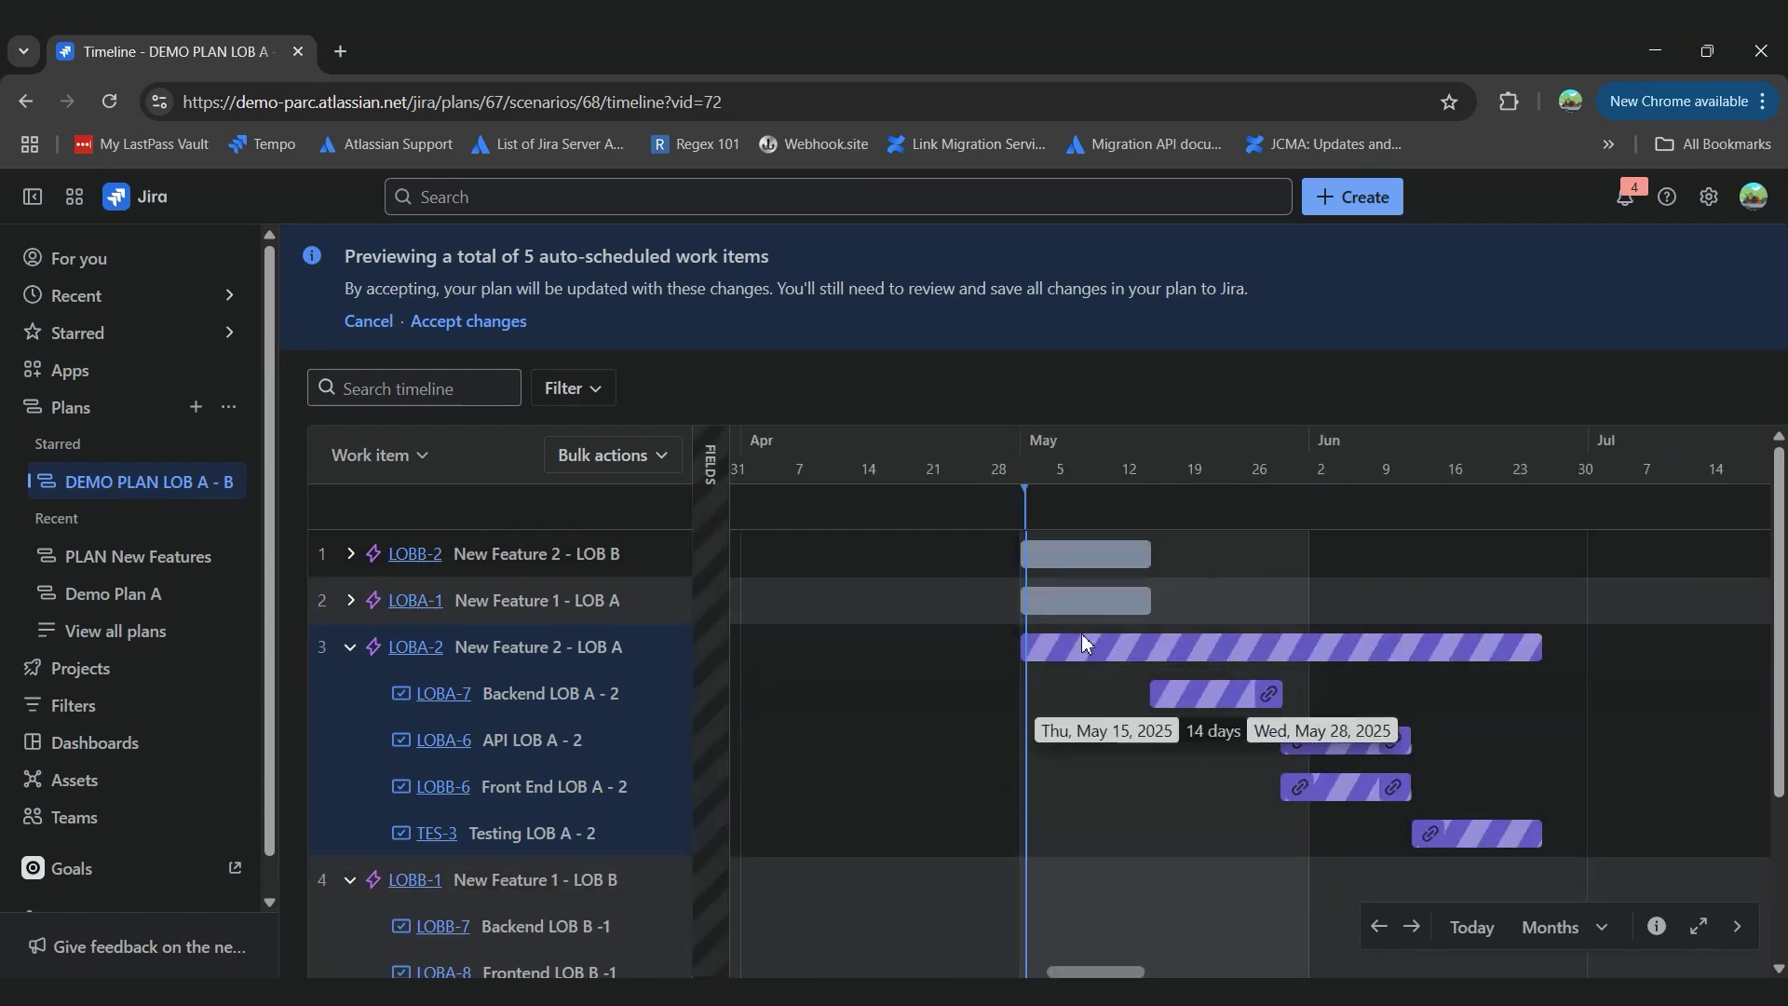
left_click(483, 322)
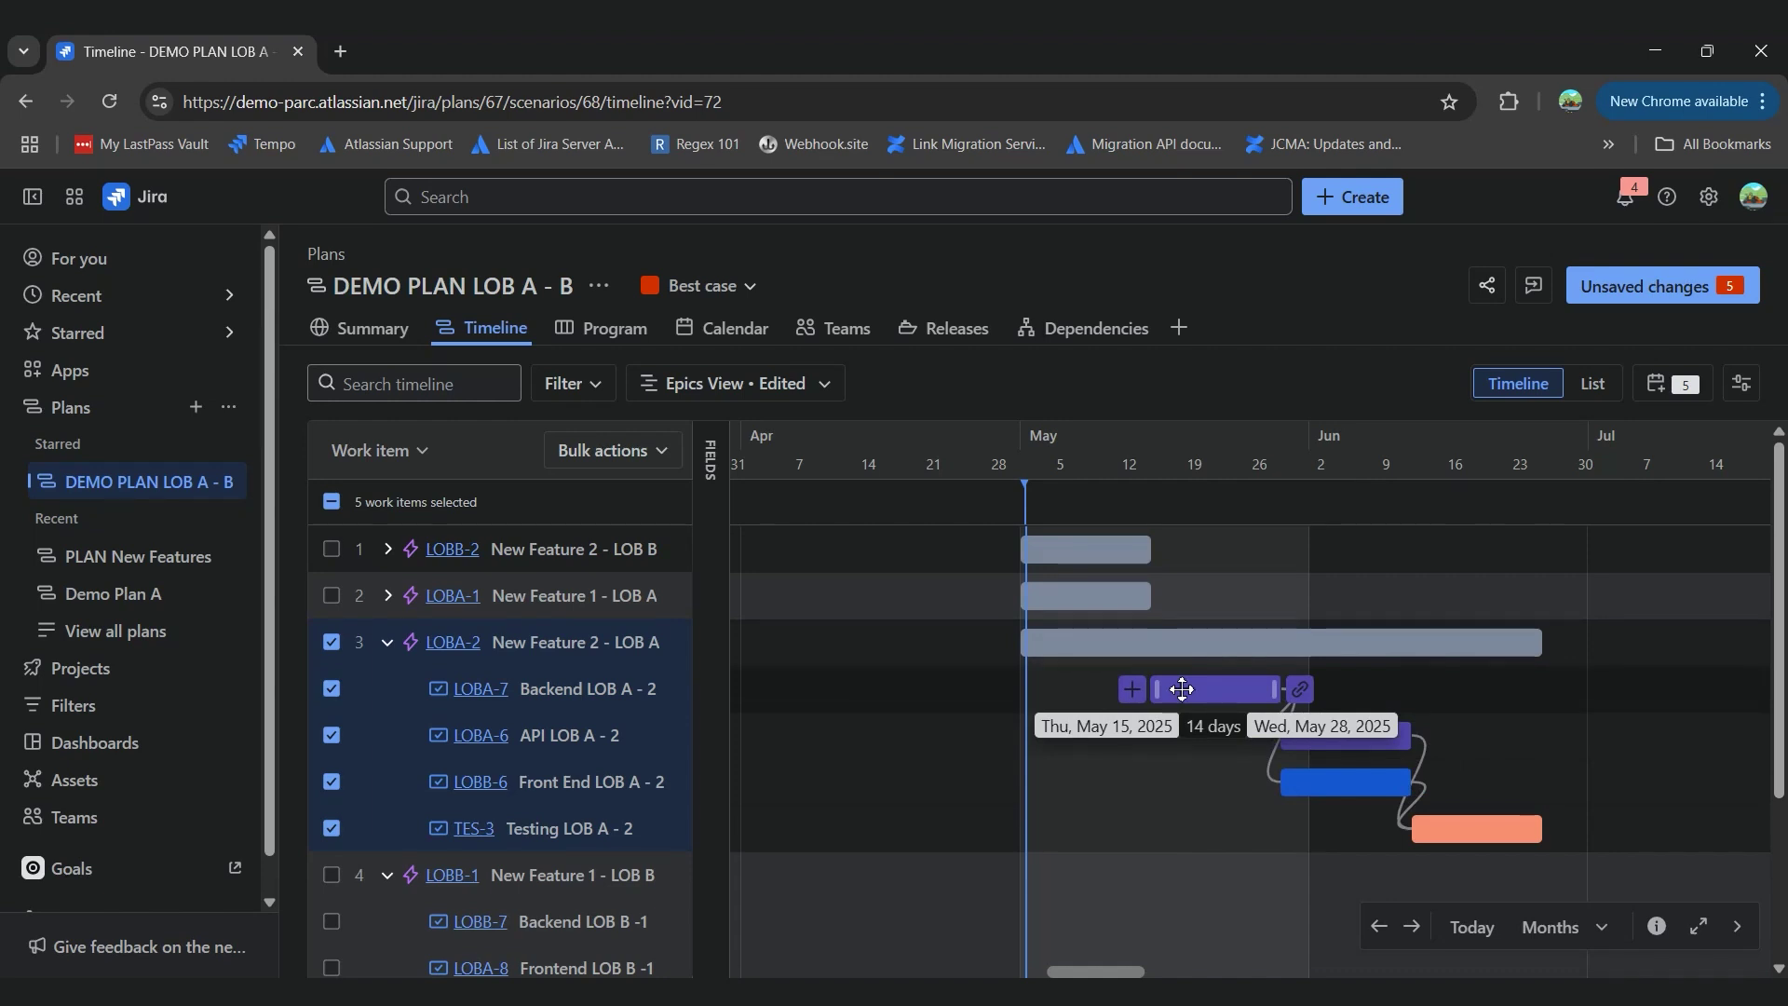
Switch to the Capacity view and expand the Backend team's work items
left_click(822, 385)
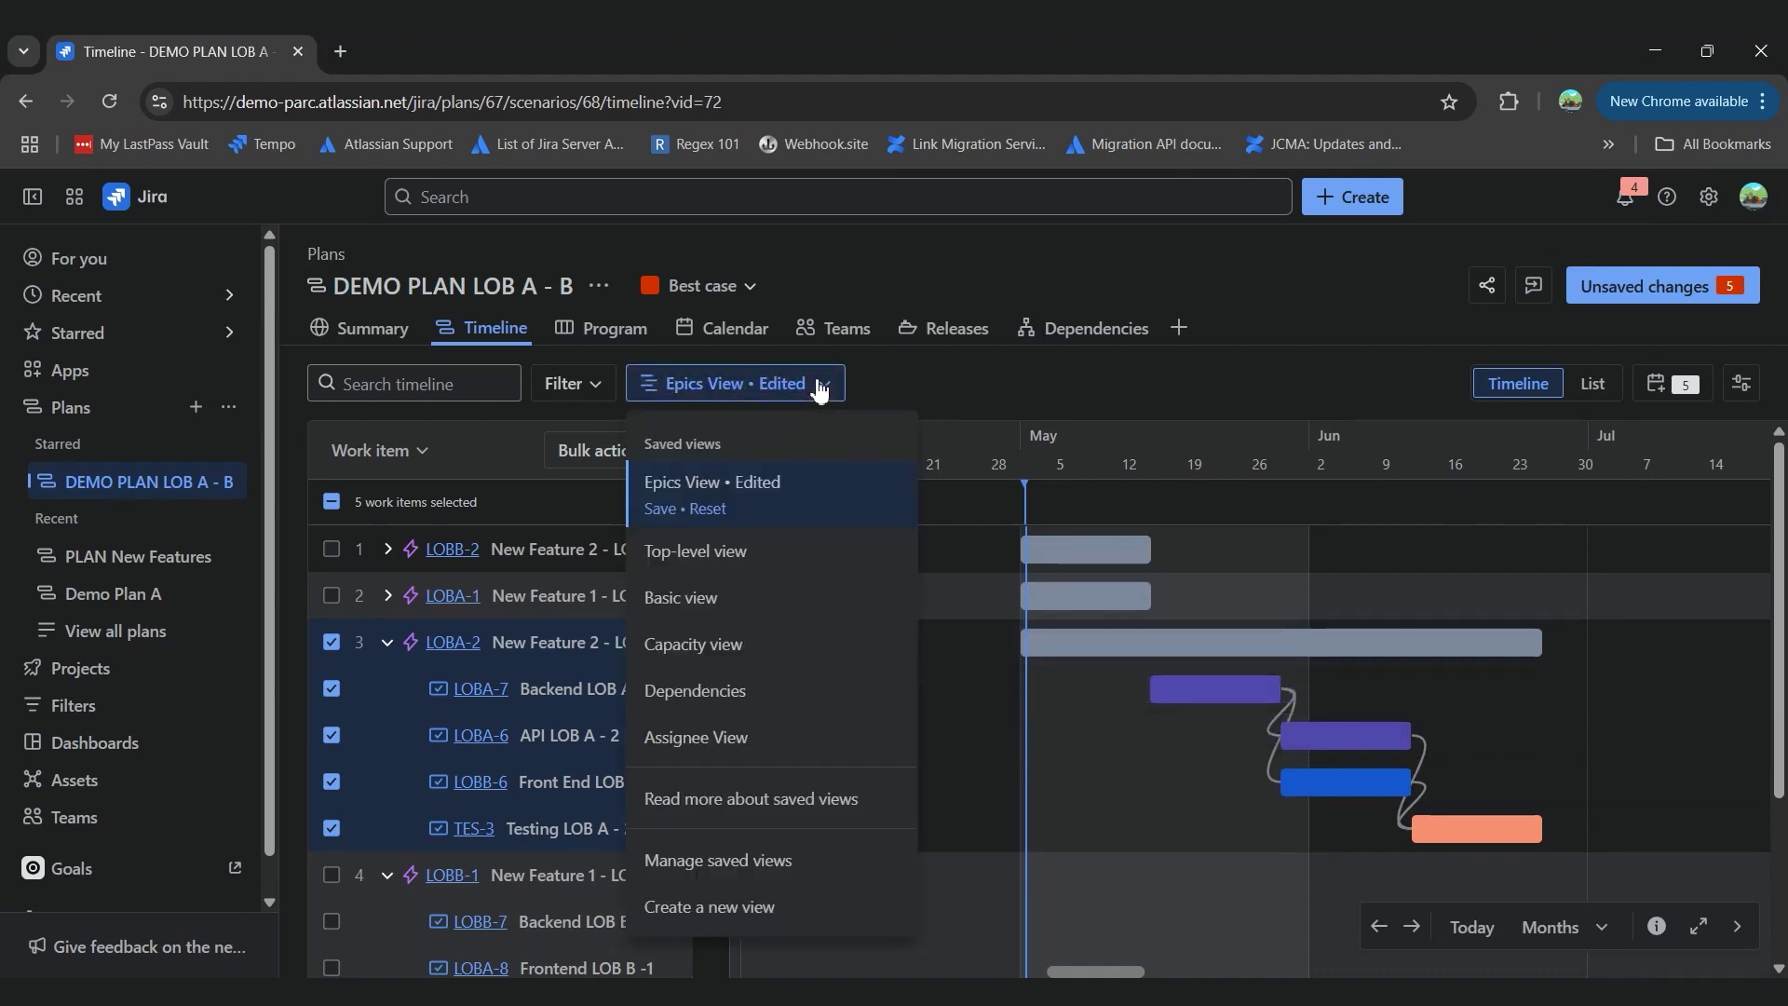
left_click(766, 642)
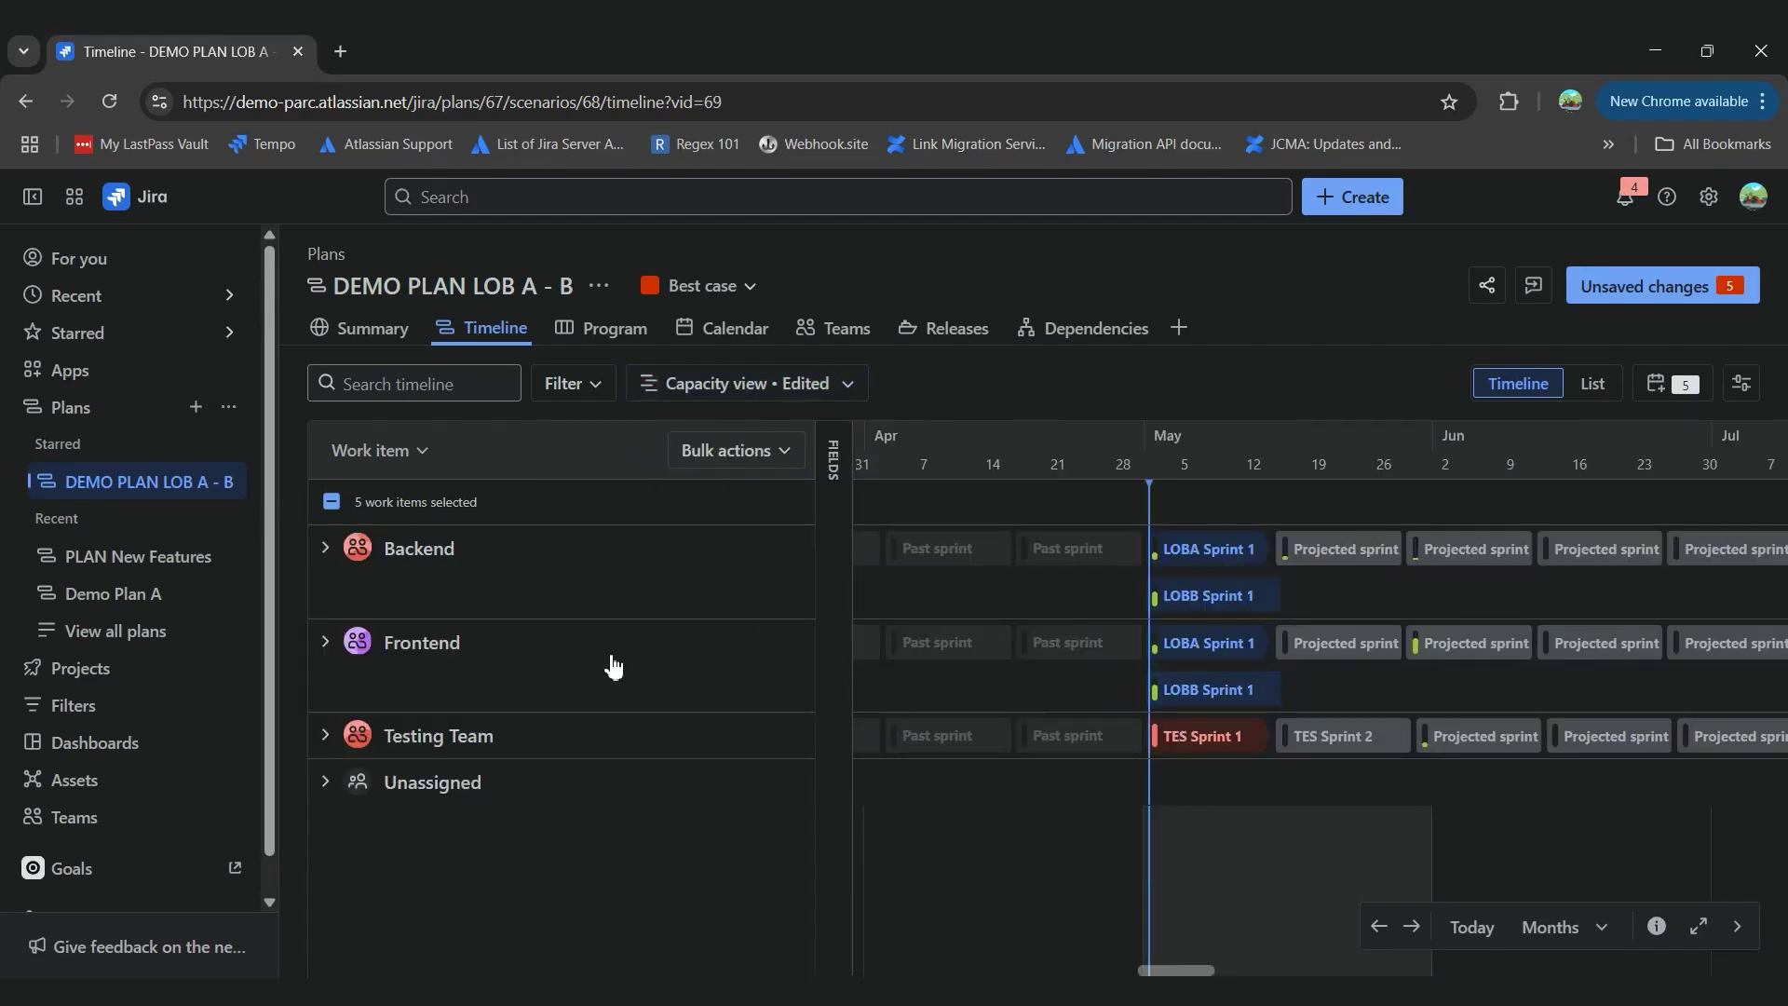
left_click(326, 547)
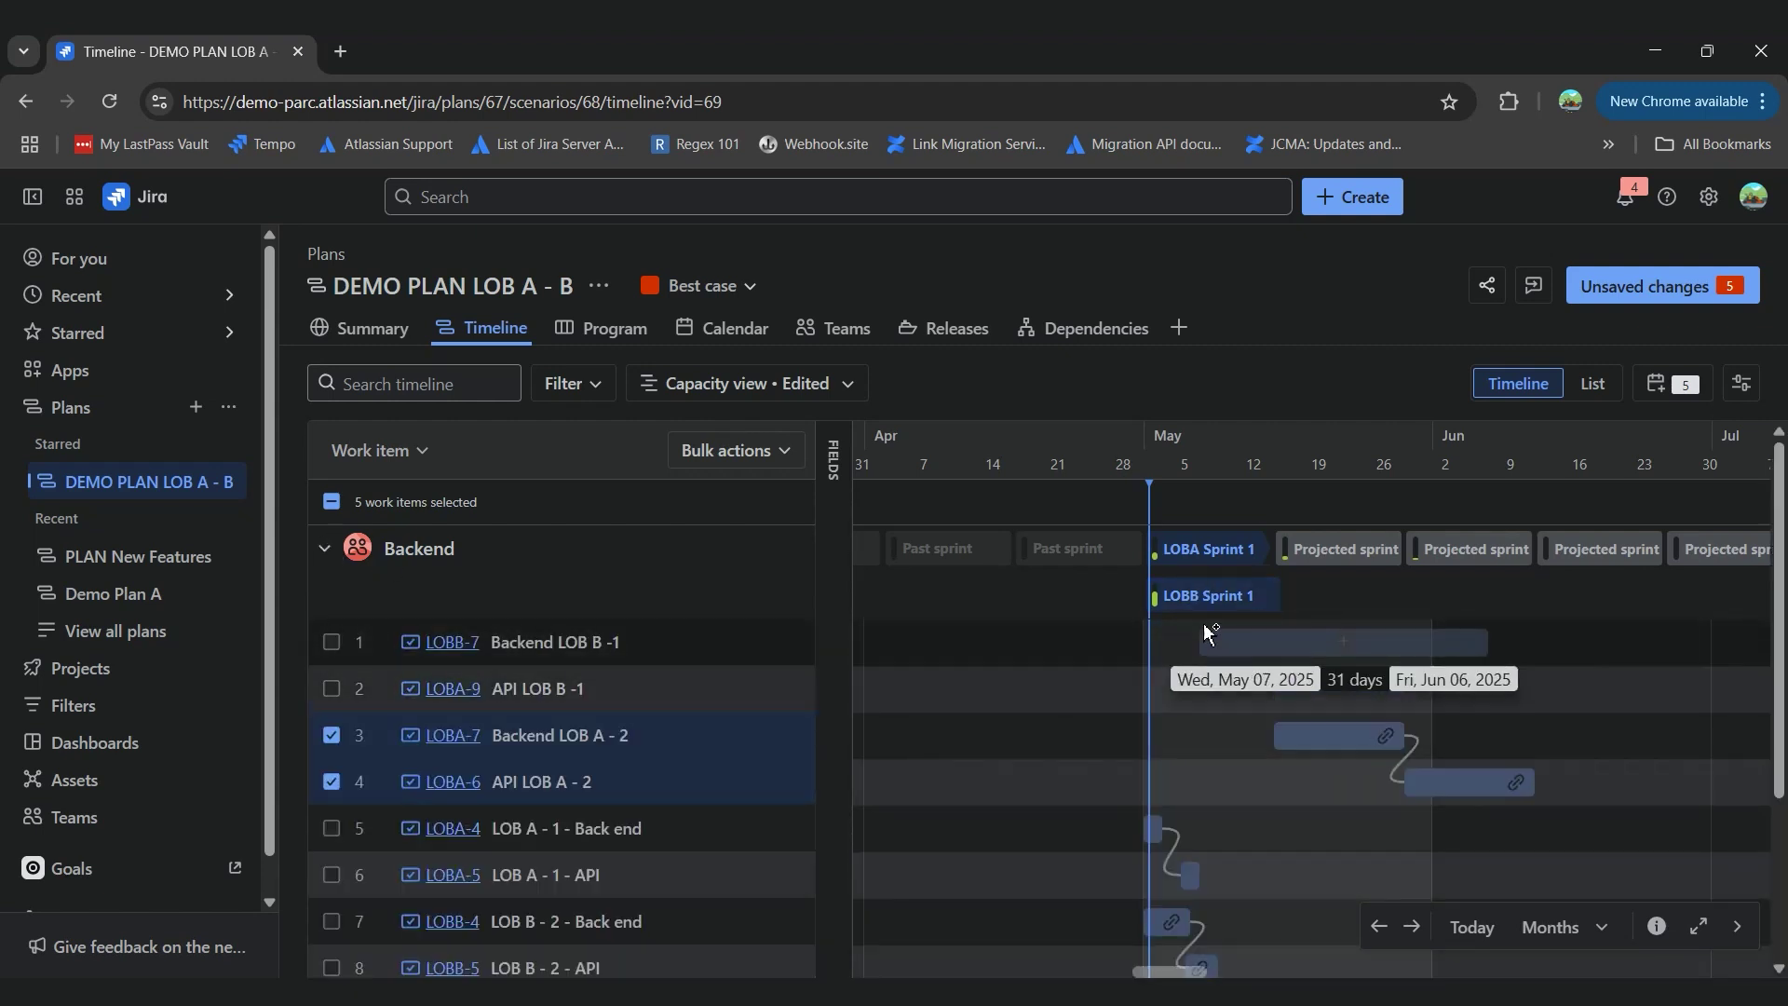
mouse_move(1195, 608)
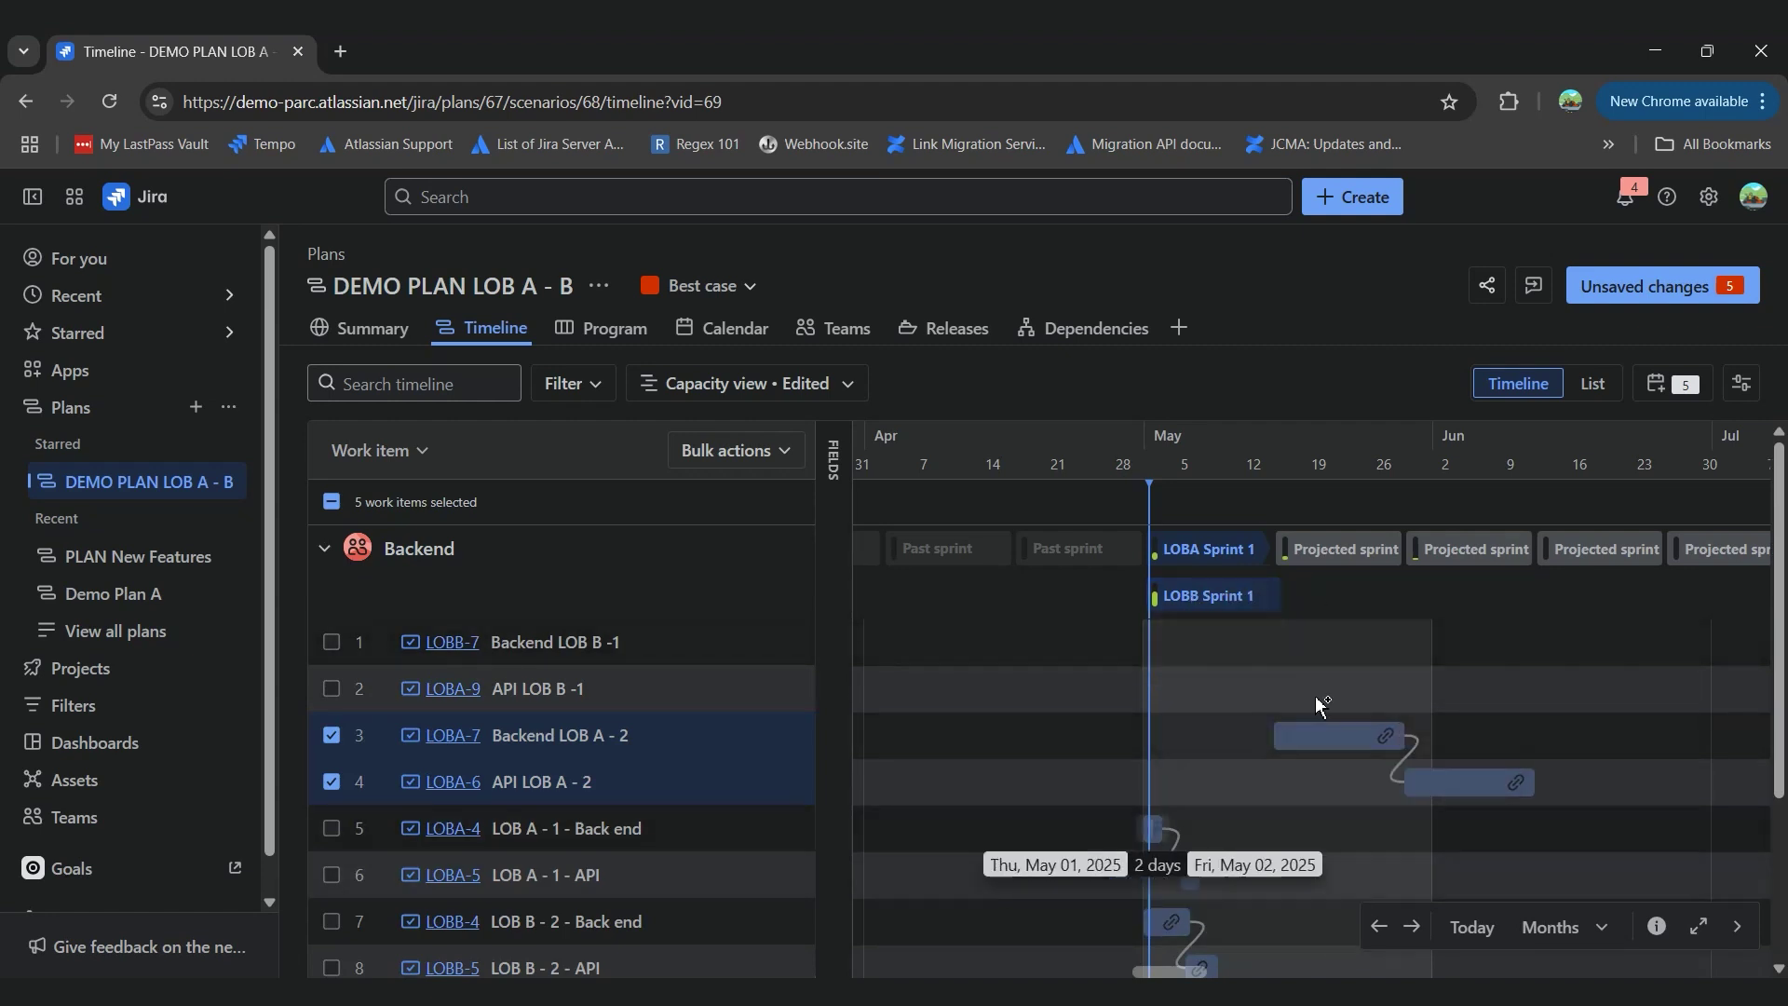
Check Backend LOB A - 2 (May 15–28) and API LOB A - 2 (May 29–Jun 11), keeping both dates
scroll(1296, 735, "down", 2)
scroll(1295, 745, "up", 2)
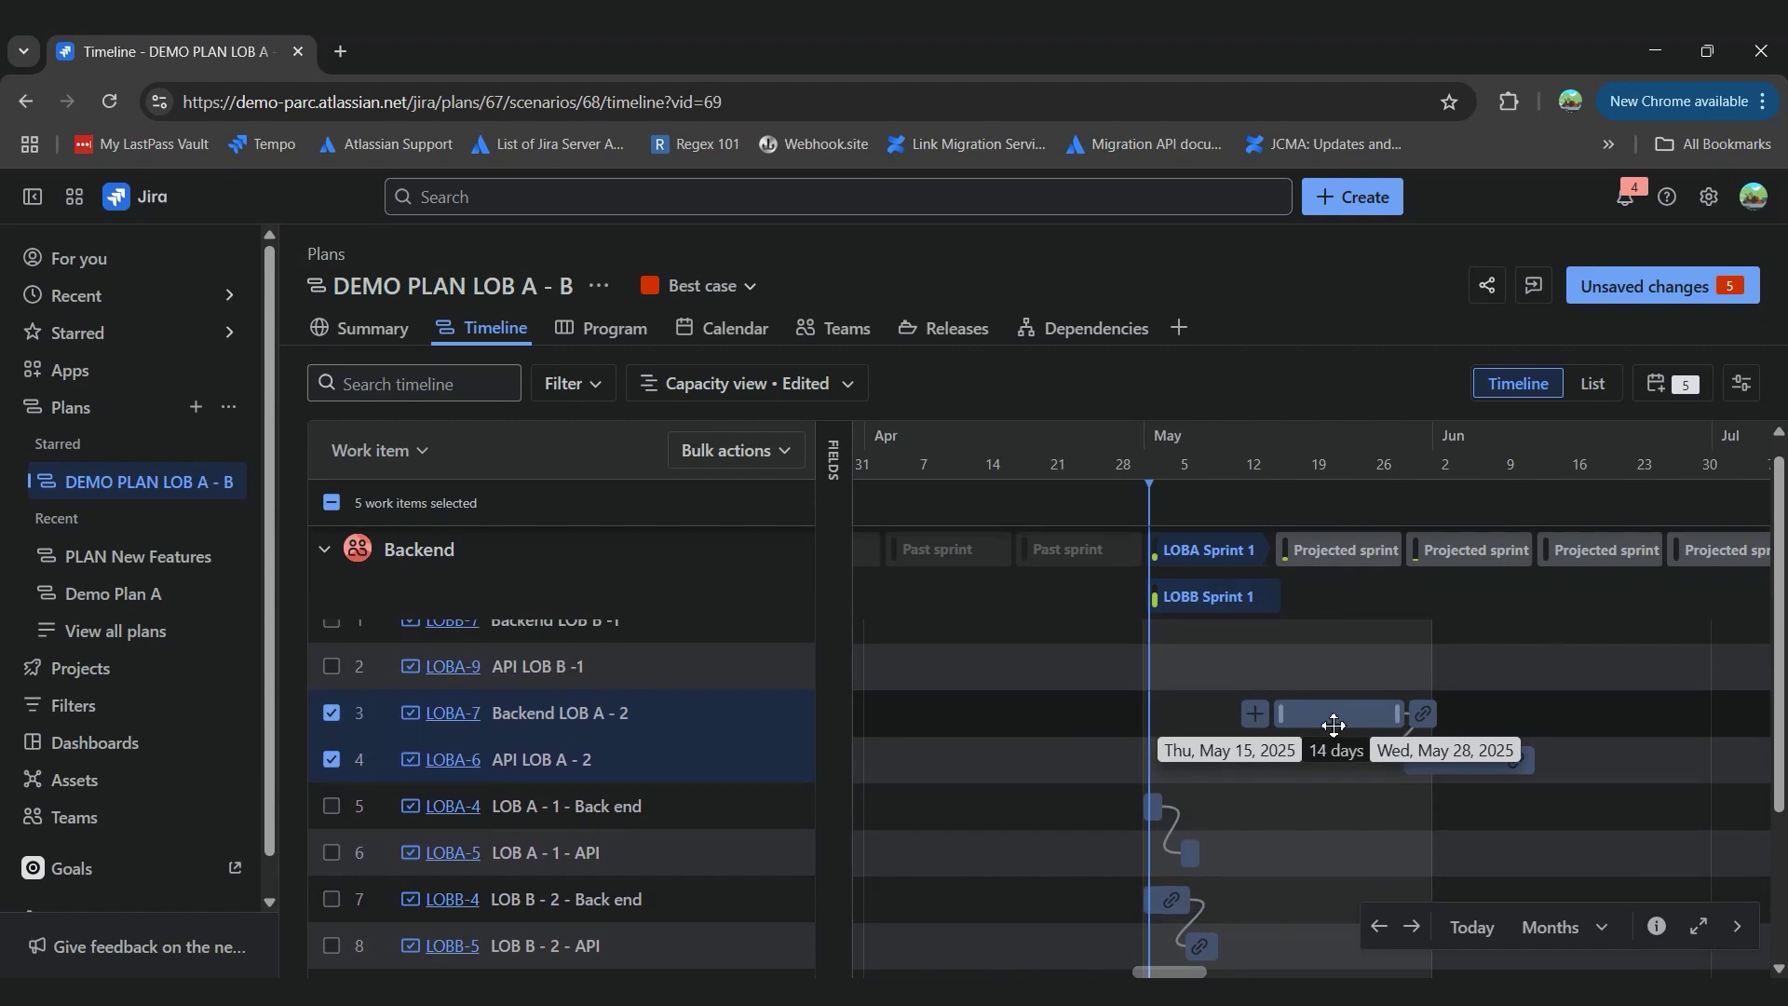
mouse_move(1358, 711)
left_mouse_down()
mouse_move(1481, 836)
mouse_move(1317, 781)
mouse_move(1345, 715)
left_mouse_up()
mouse_move(1463, 760)
left_mouse_down()
mouse_move(1162, 820)
mouse_move(1457, 775)
left_mouse_up()
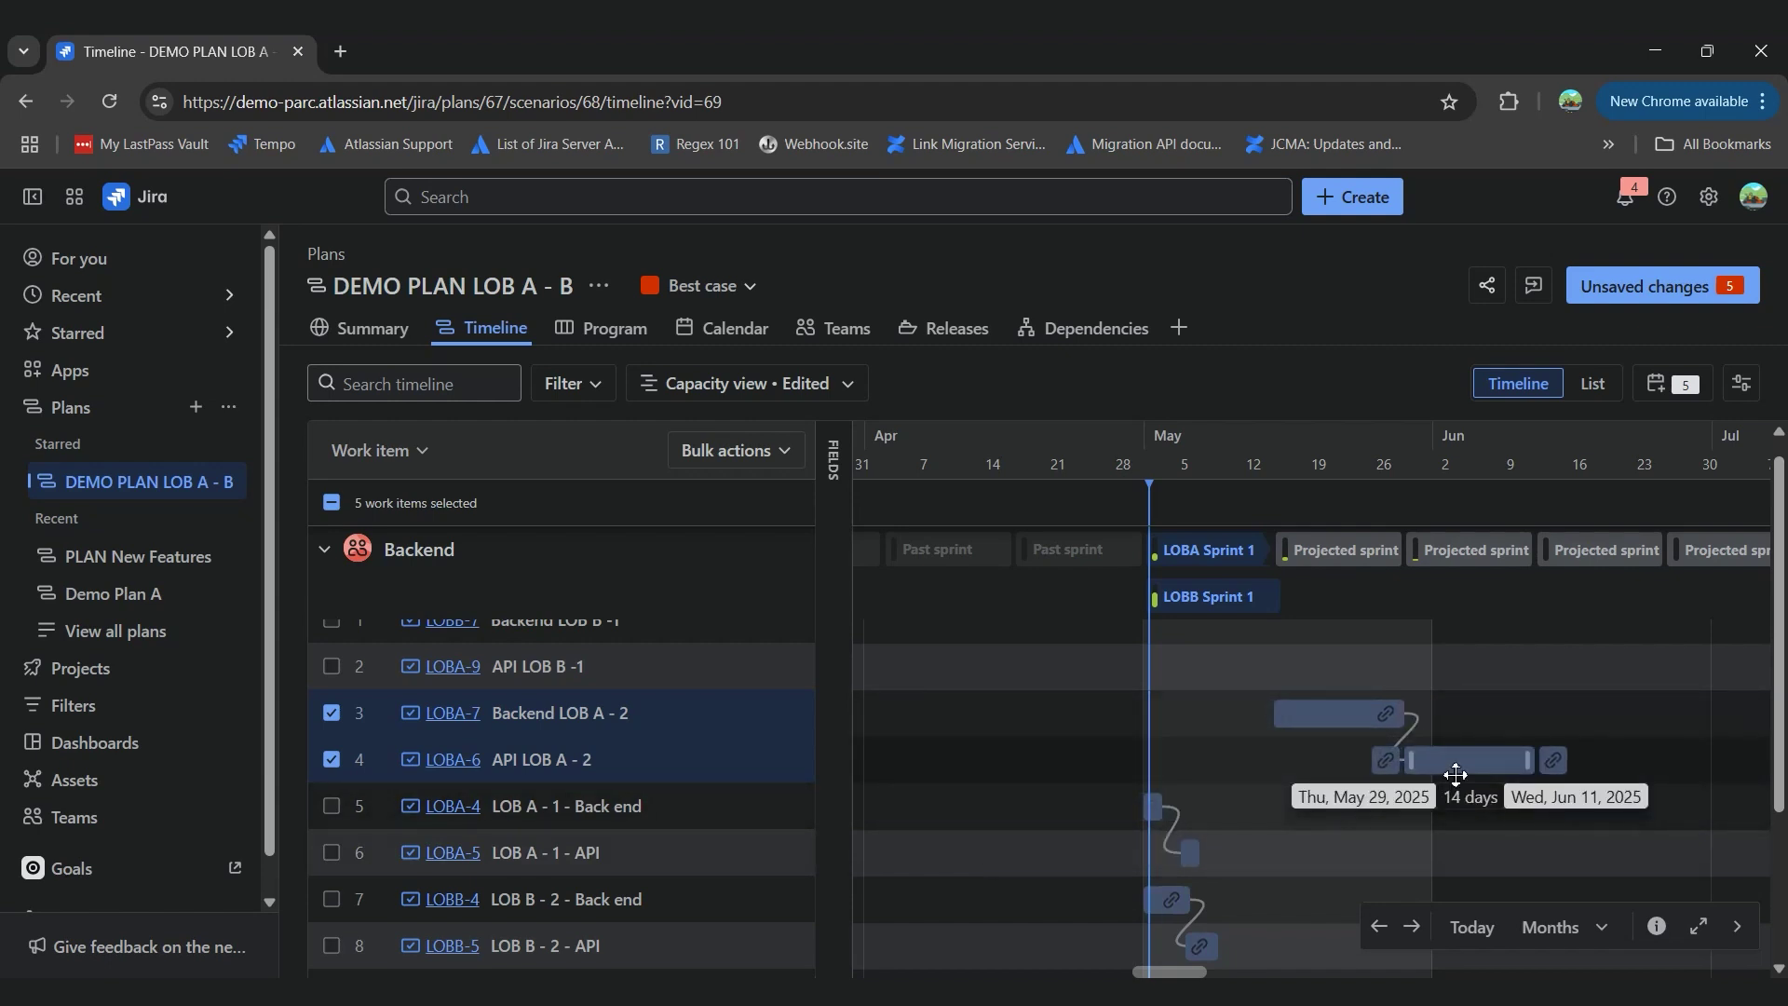
left_click_drag(1458, 775, 1458, 775)
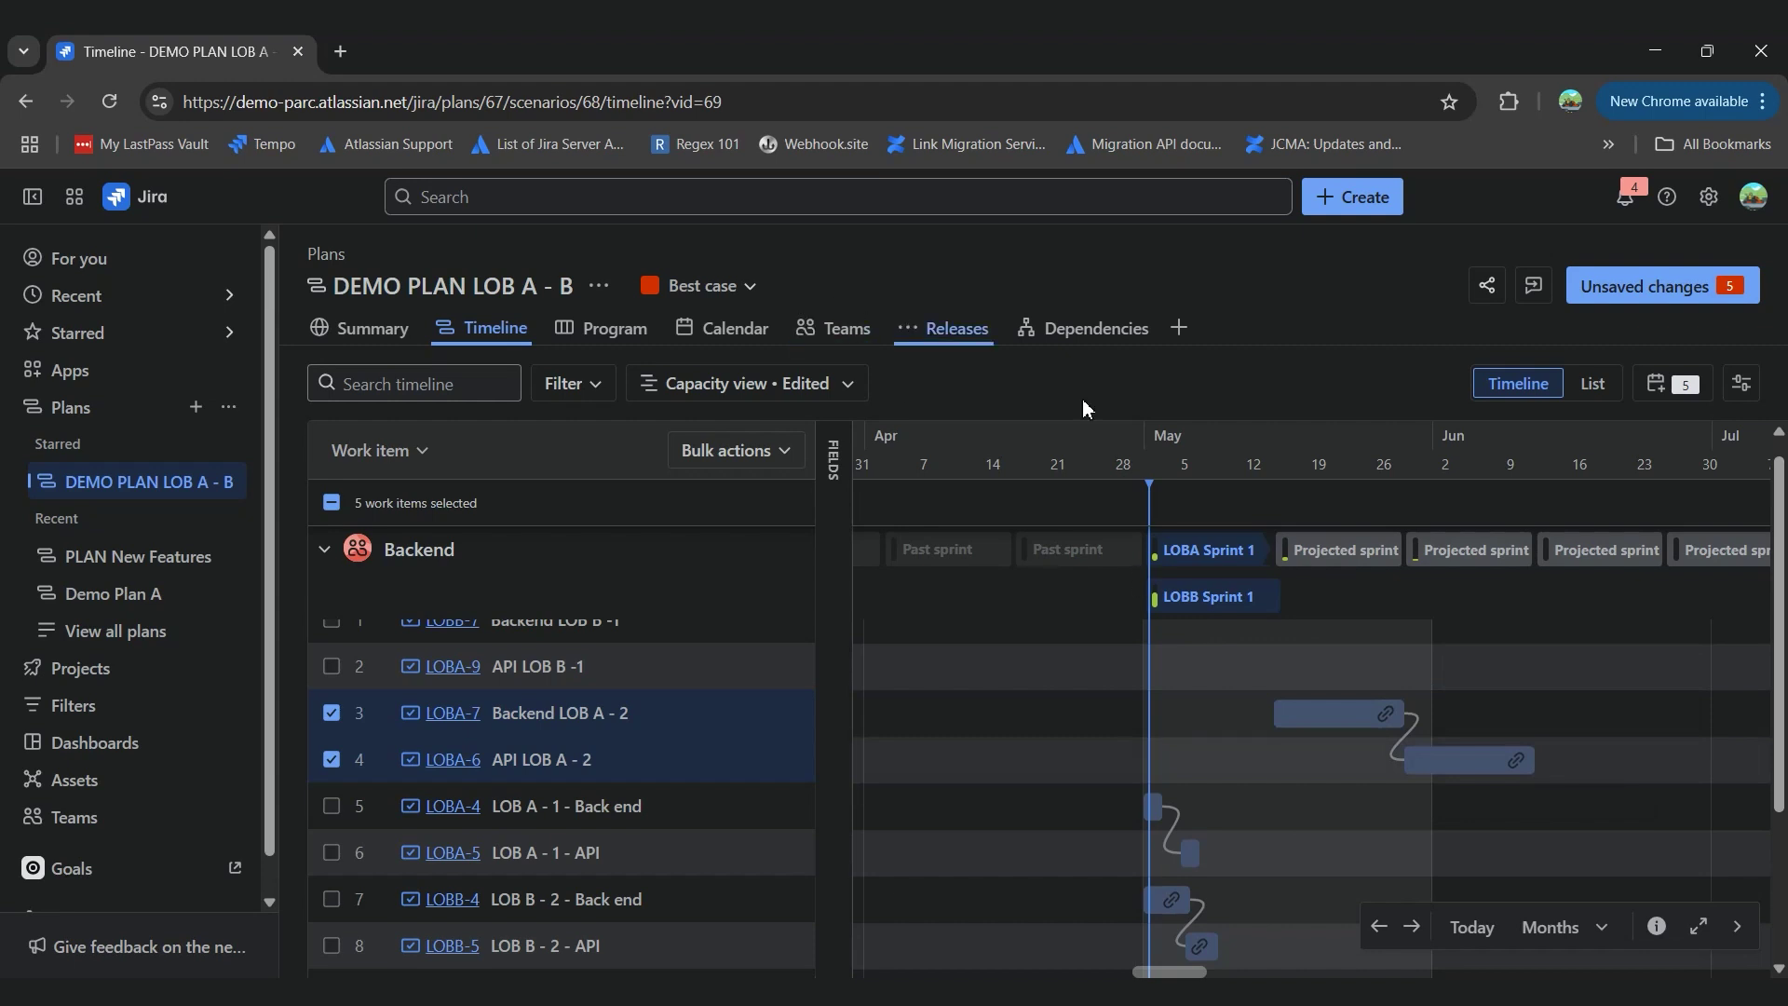
left_click(781, 384)
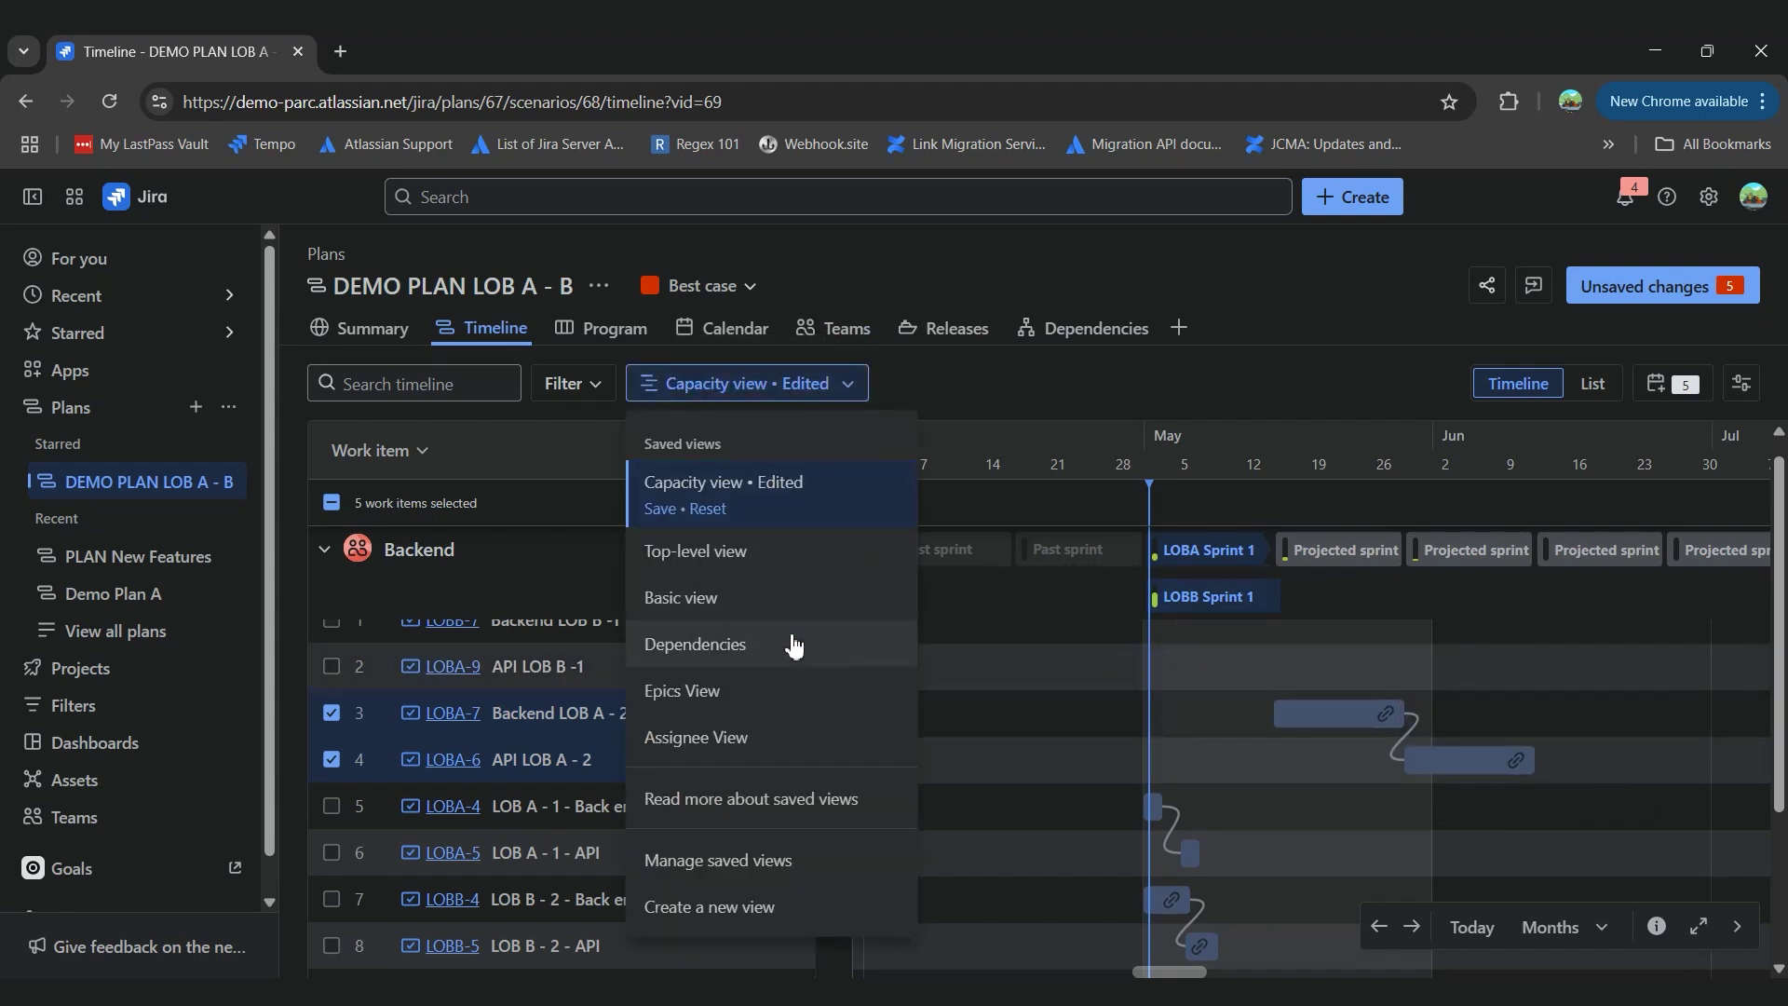
Switch back to the Epics View to see New Feature 2 - LOB A's staggered child items
left_click(781, 712)
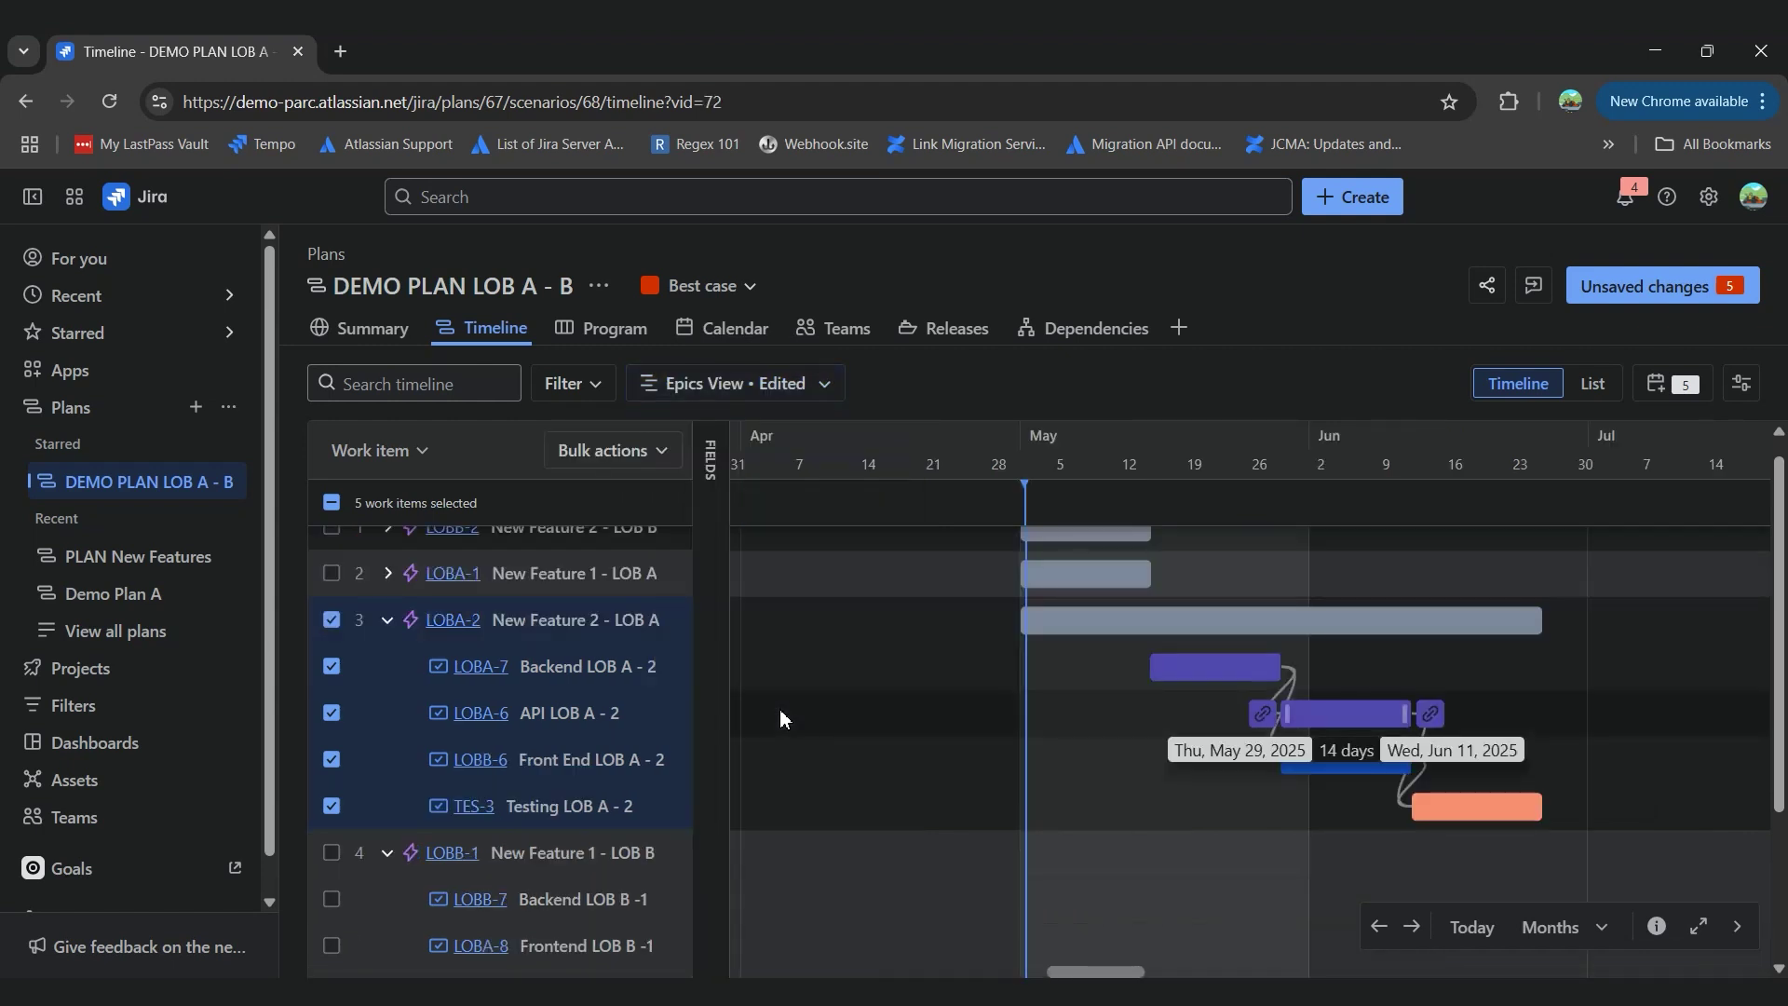